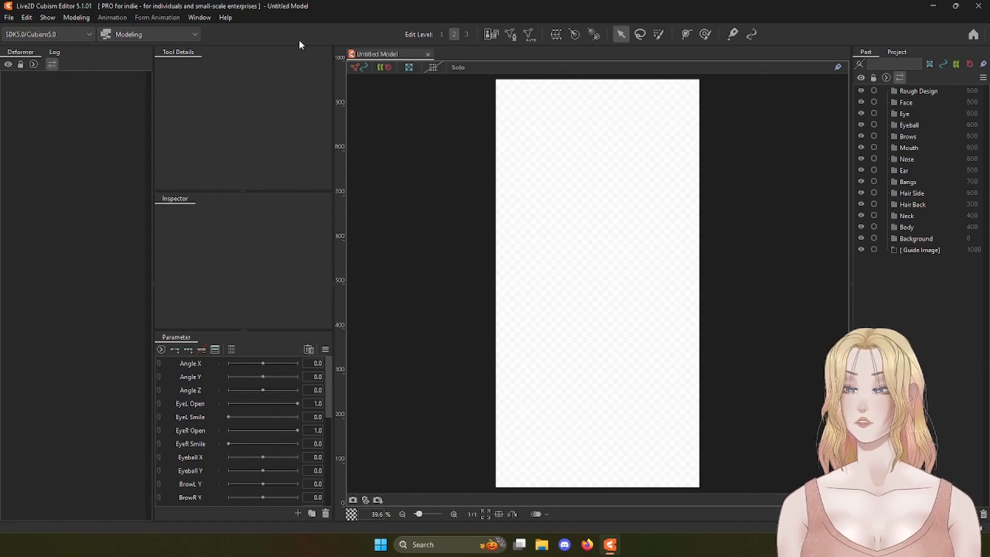
Step: Set the canvas size to 4500 pixels wide and 9000 pixels high
left_click(12, 18)
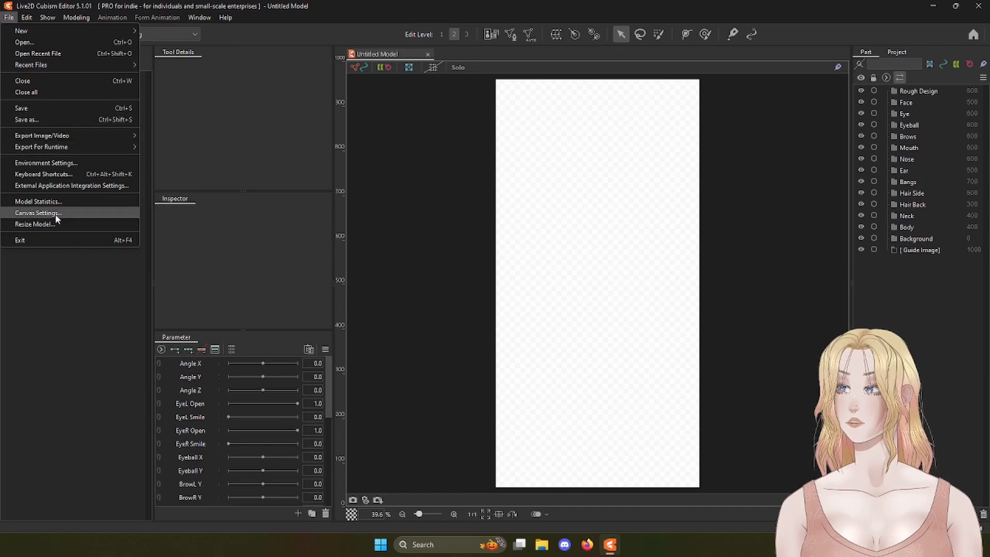
left_click(54, 213)
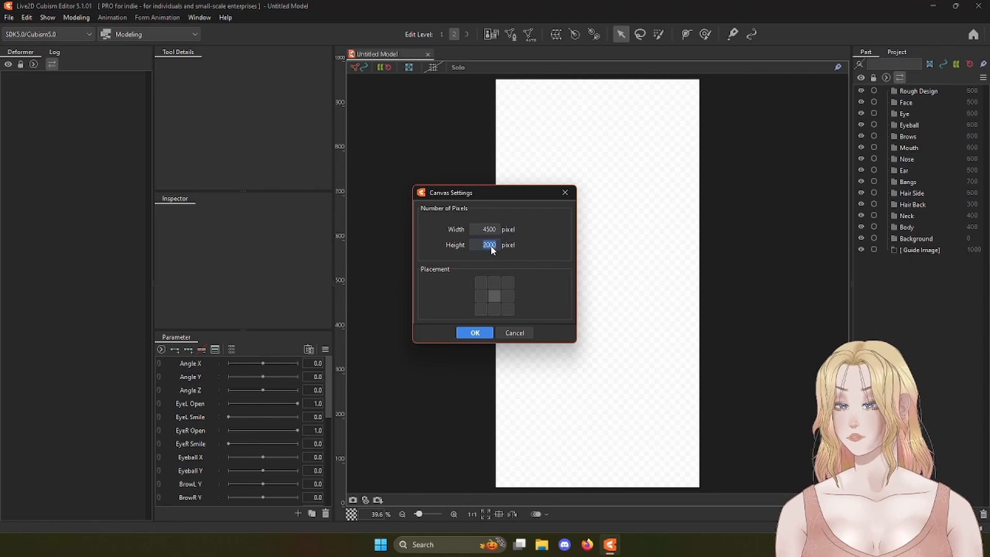
type("900")
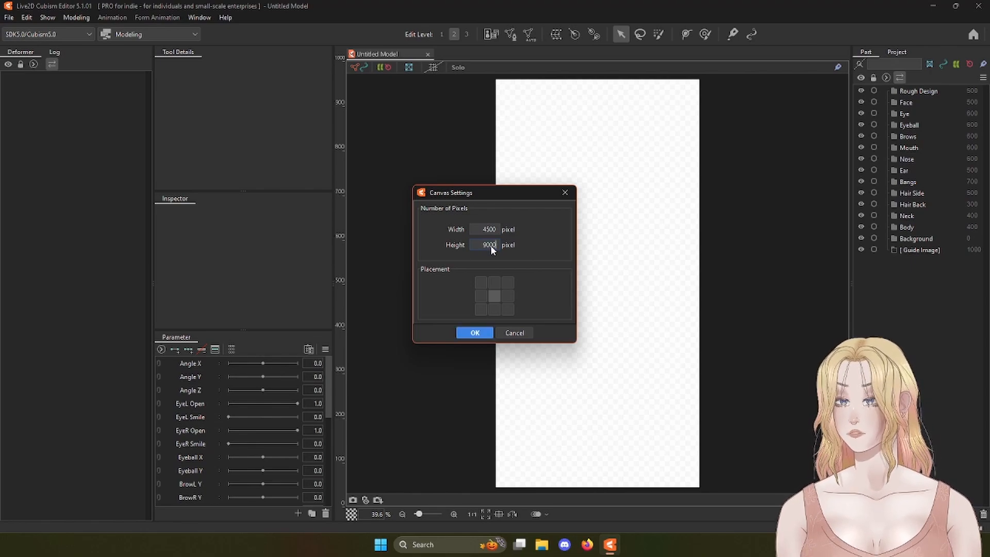
left_click(473, 333)
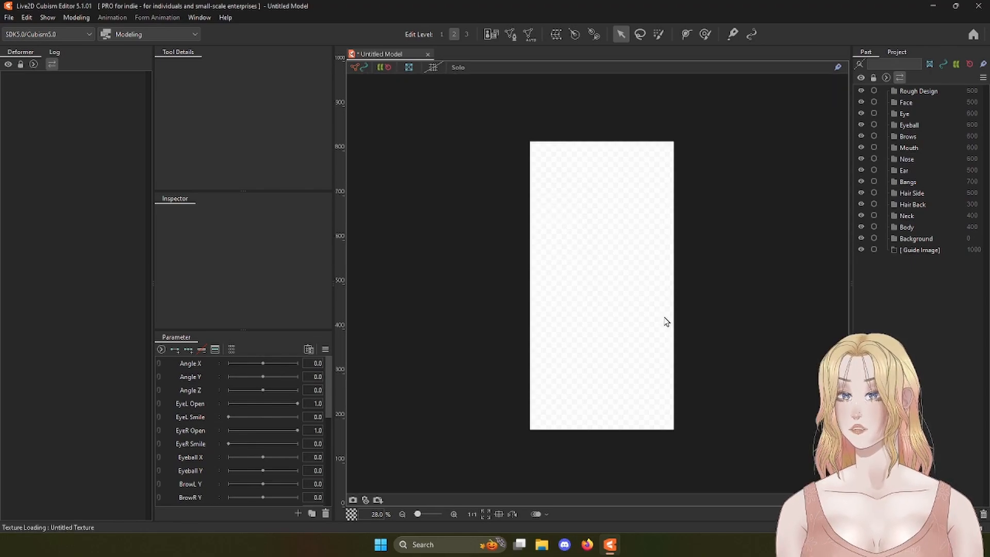
left_click_drag(617, 328, 708, 320)
scroll(703, 320, "down", 1)
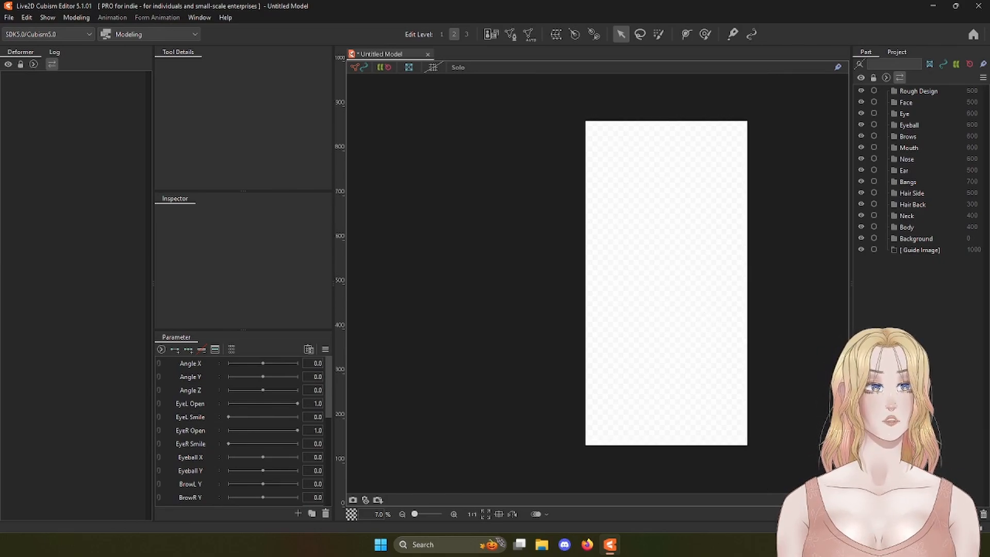
Step: Import MaryVtuber2.1.psd into the Untitled Model, adding all layers as new ArtMeshes
left_click_drag(989, 230, 989, 158)
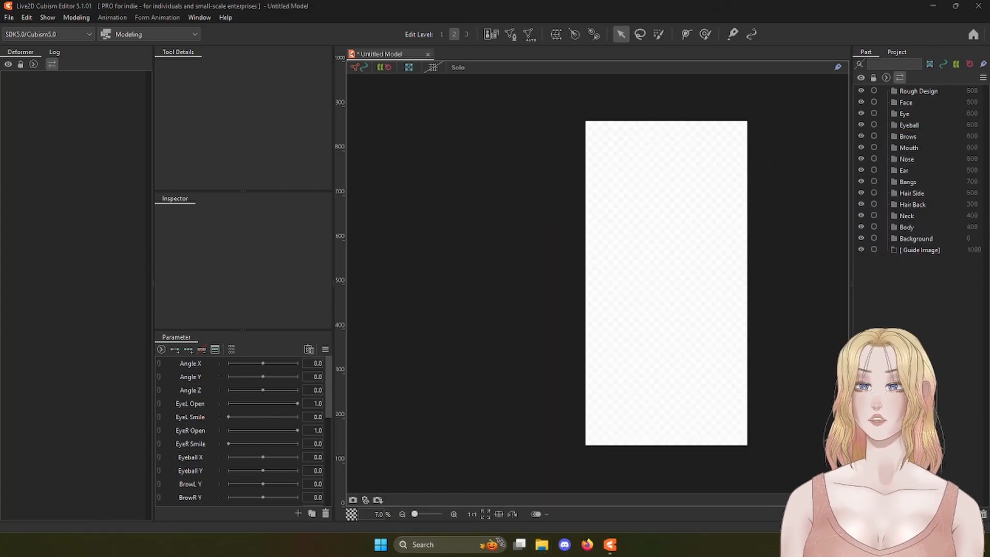
left_click_drag(660, 293, 667, 300)
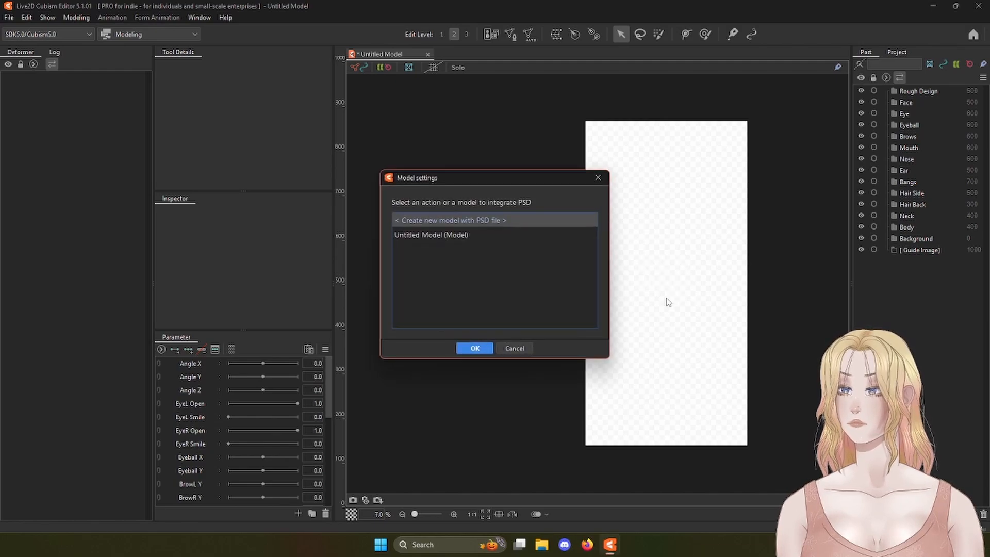
left_click(440, 236)
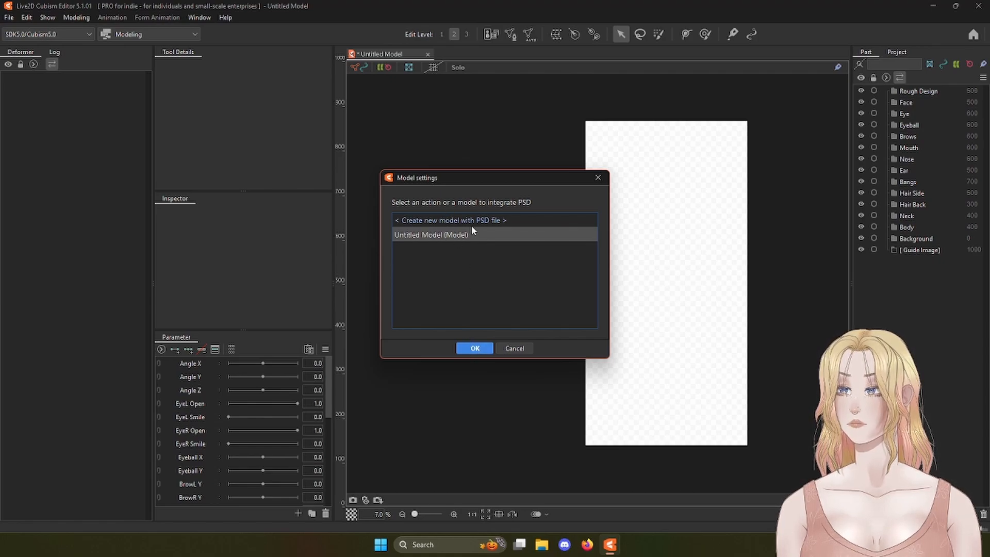
left_click(474, 349)
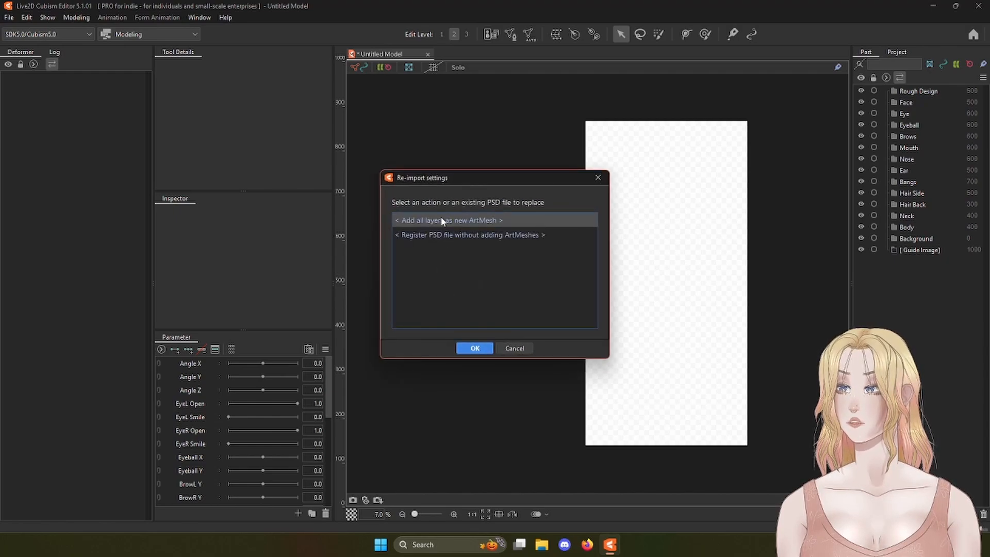
left_click(474, 349)
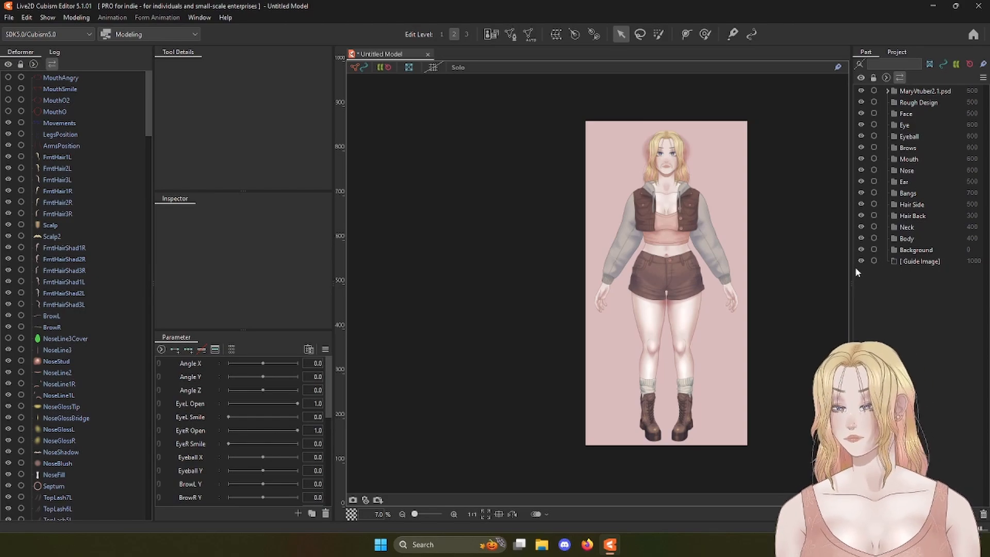
Step: Expand the imported part folders and delete the background layers Layer 72 2 and Layer 72
key("ctrl+a")
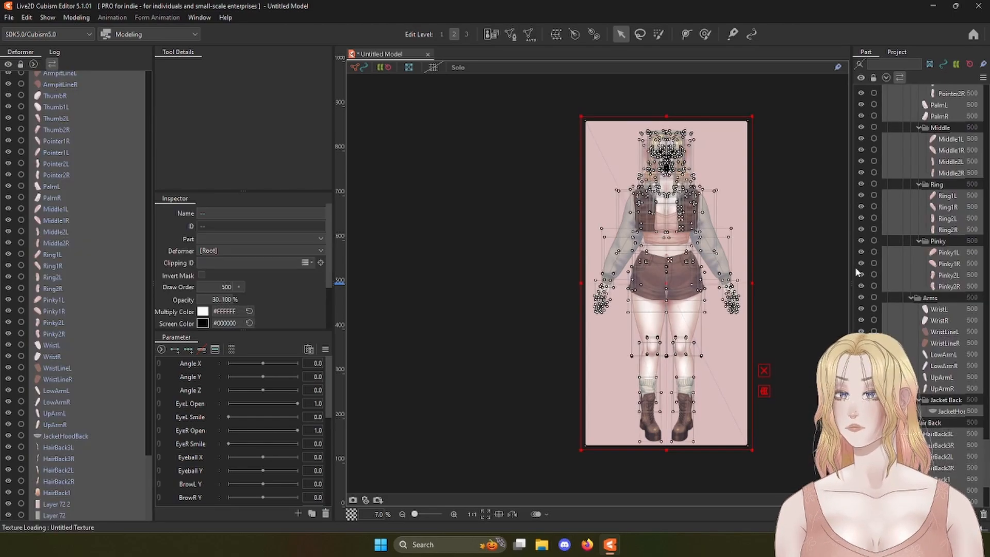
scroll(918, 230, "up", 10)
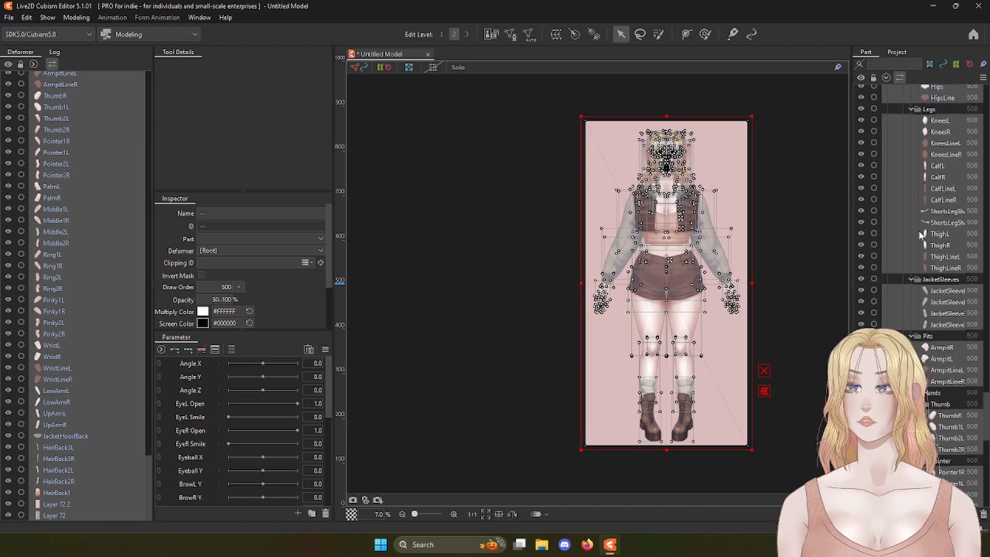
scroll(918, 231, "up", 15)
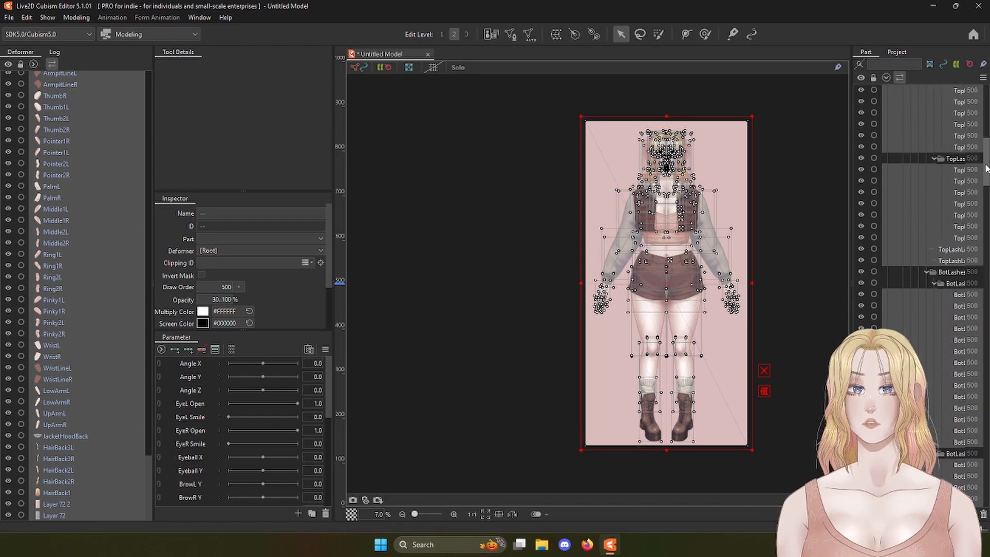
left_click_drag(986, 166, 971, 490)
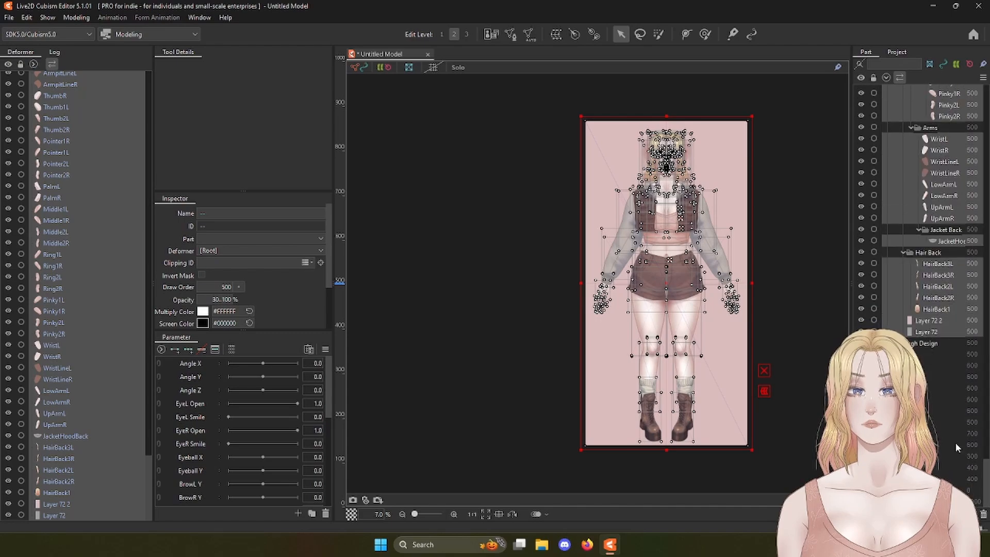
left_click(927, 322)
left_click(926, 333, "ctrl")
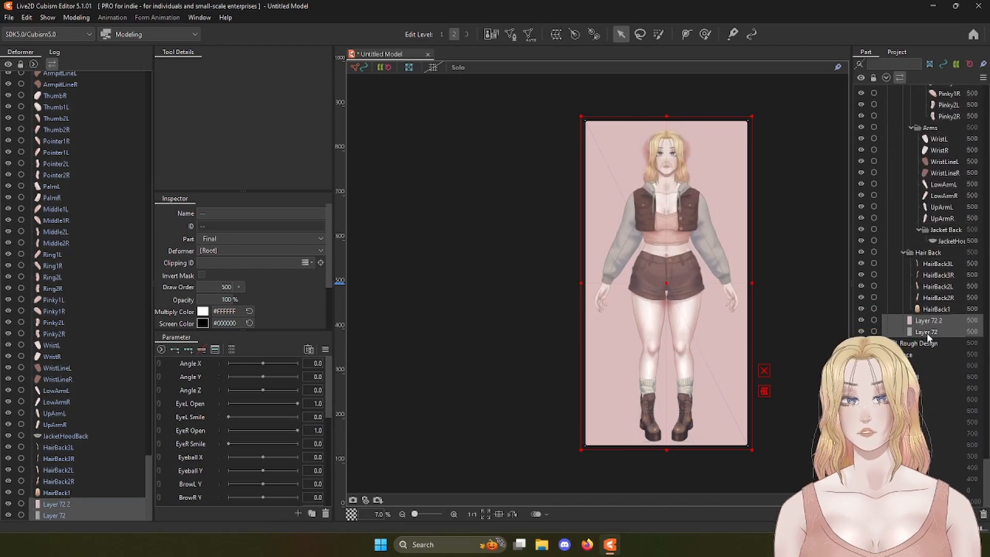
key("Delete")
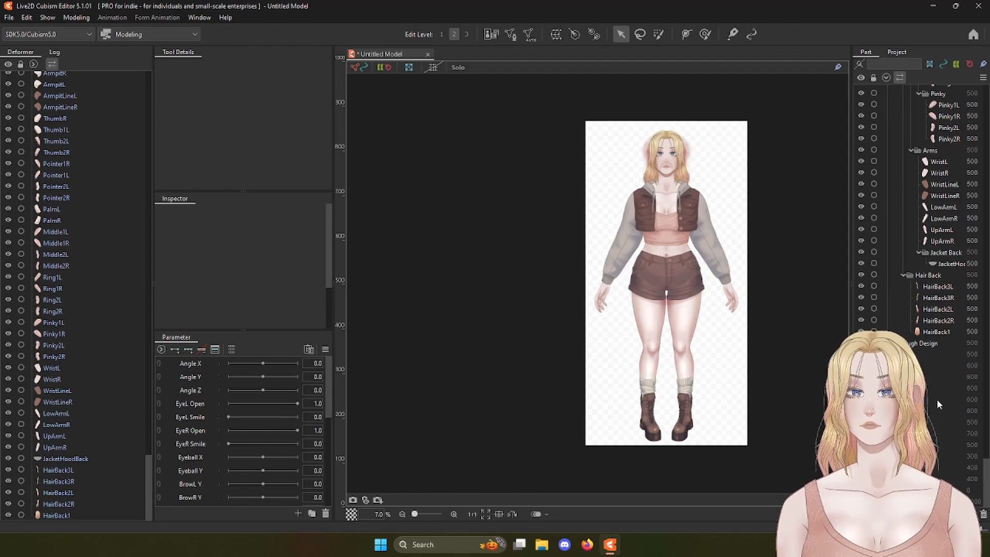
Step: Examine how the front hair, brow, nose and back hair layers are grouped in the imported part folders
scroll(936, 399, "up", 15)
scroll(930, 394, "up", 20)
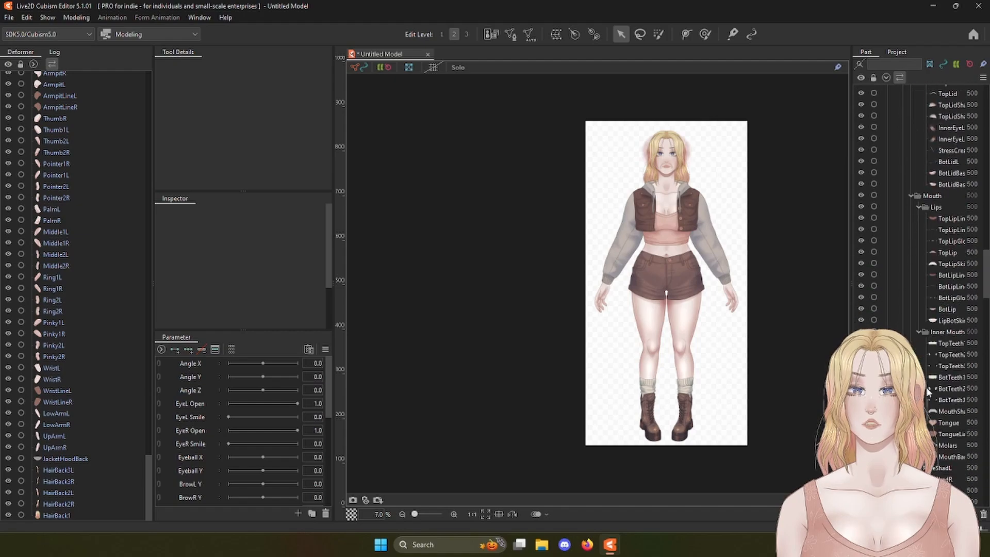
left_click(929, 382)
scroll(929, 377, "up", 12)
scroll(930, 376, "up", 10)
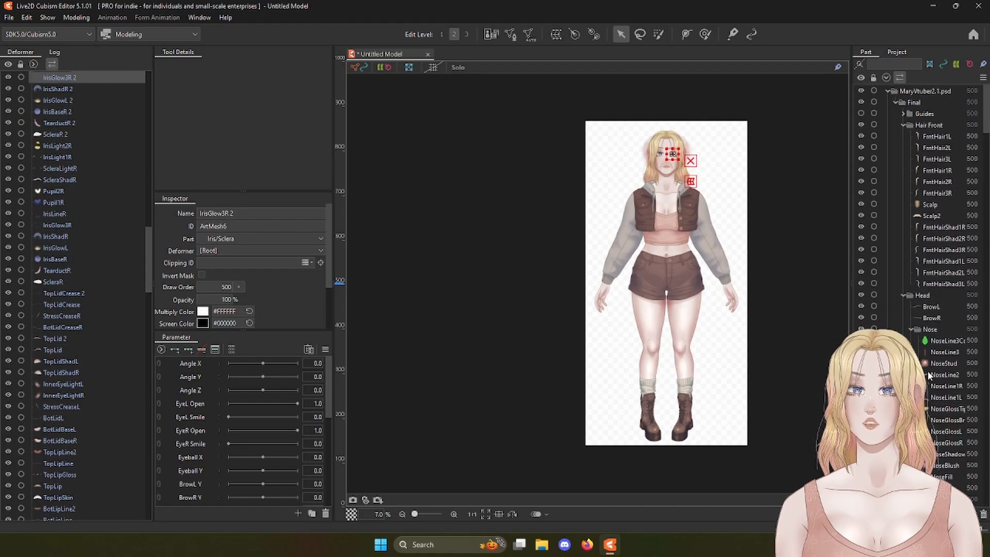
left_click(921, 138)
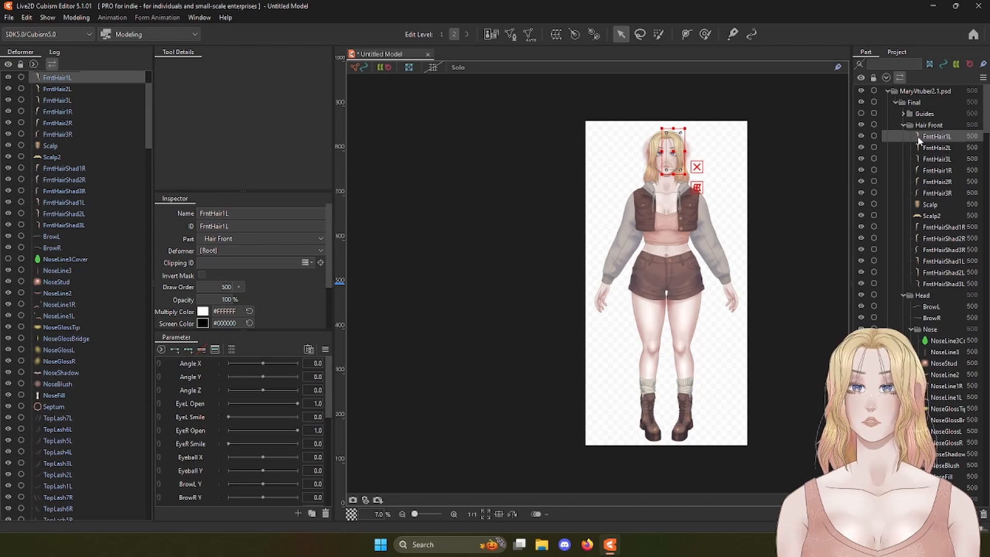
left_click(937, 282, "shift")
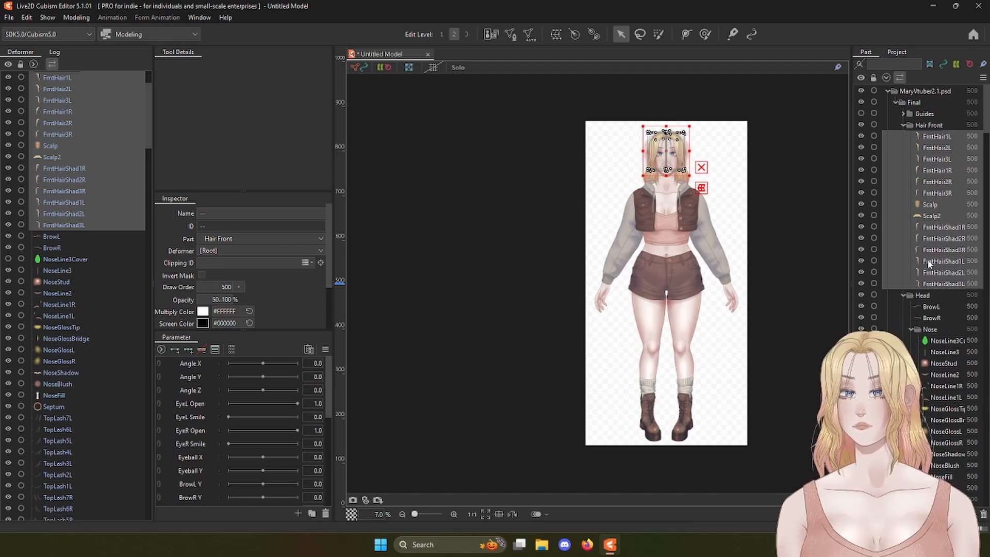
left_click(949, 306, "ctrl")
left_click(945, 316, "ctrl")
left_click(947, 341, "ctrl")
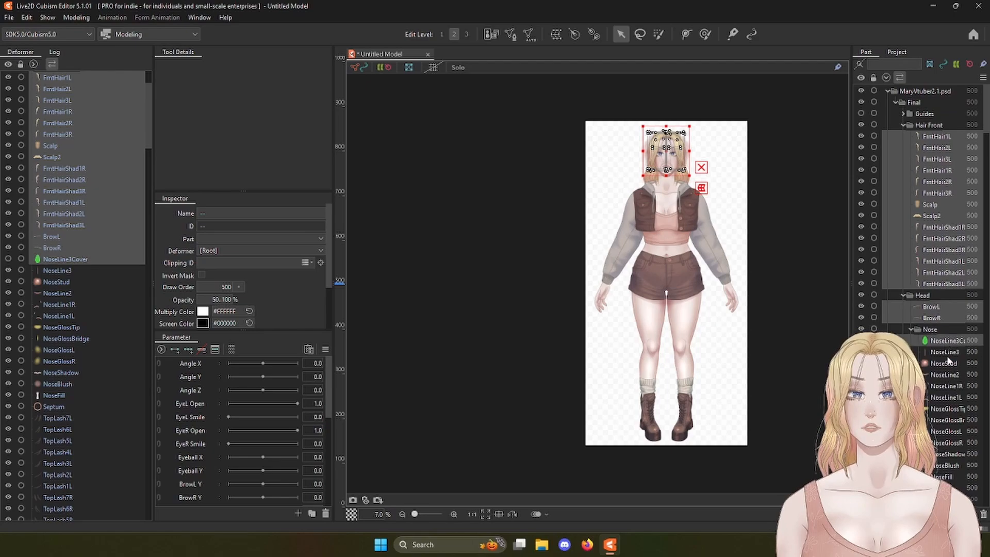
left_click(947, 352, "ctrl")
left_click(955, 378, "ctrl")
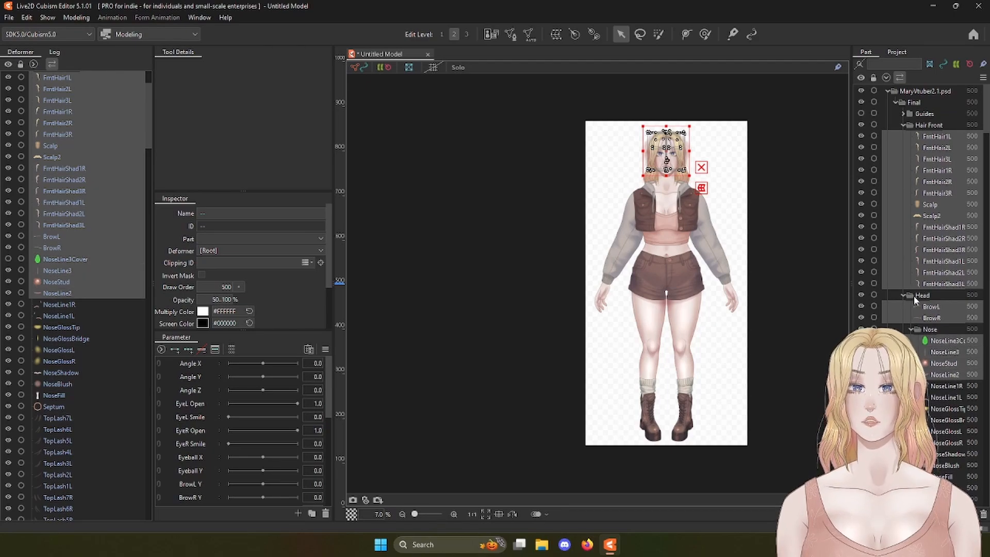
scroll(913, 295, "down", 15)
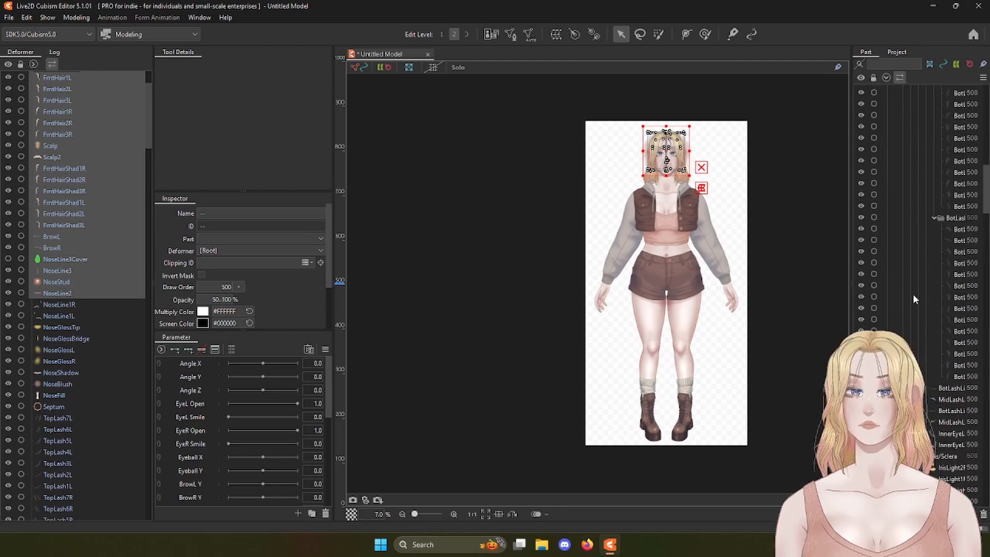
scroll(914, 298, "down", 10)
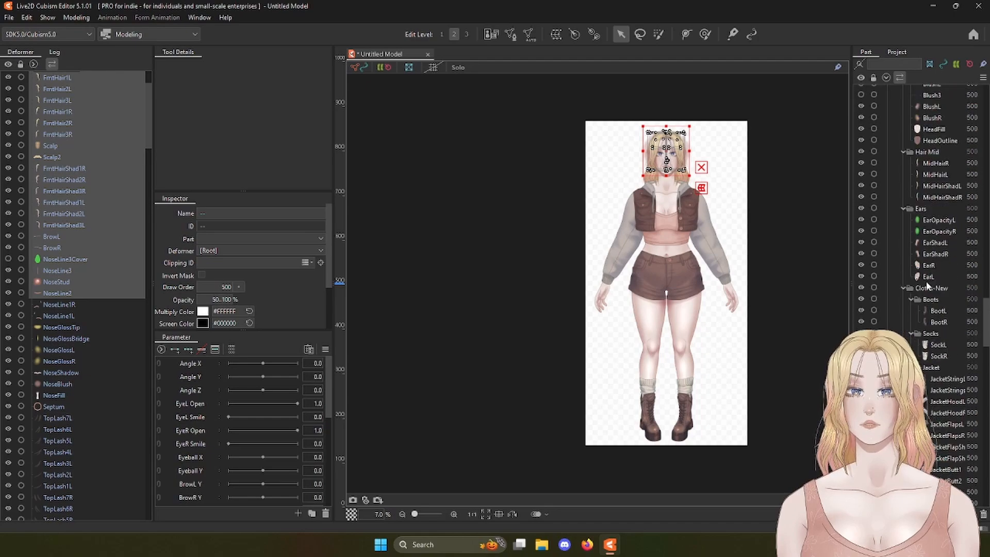
left_click(923, 286)
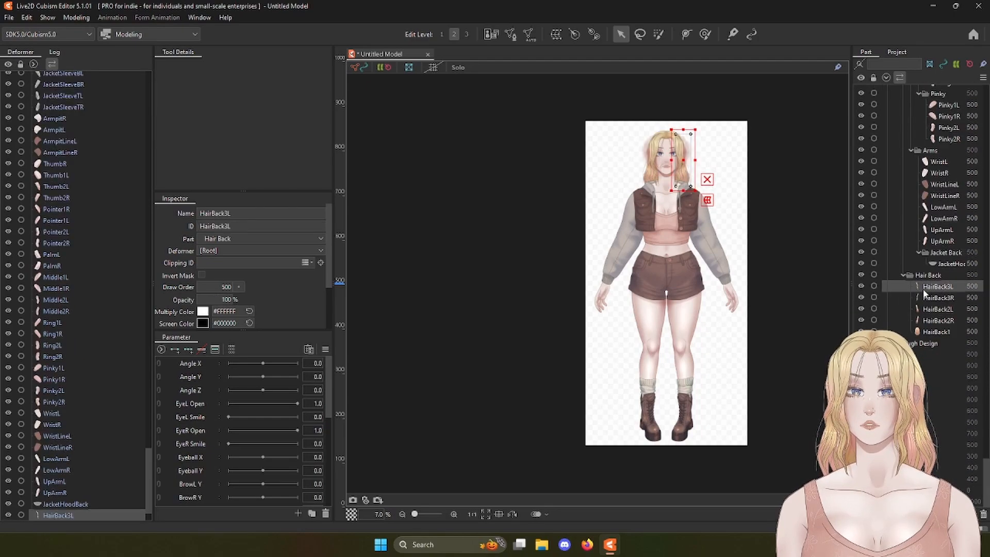
left_click(928, 331, "shift")
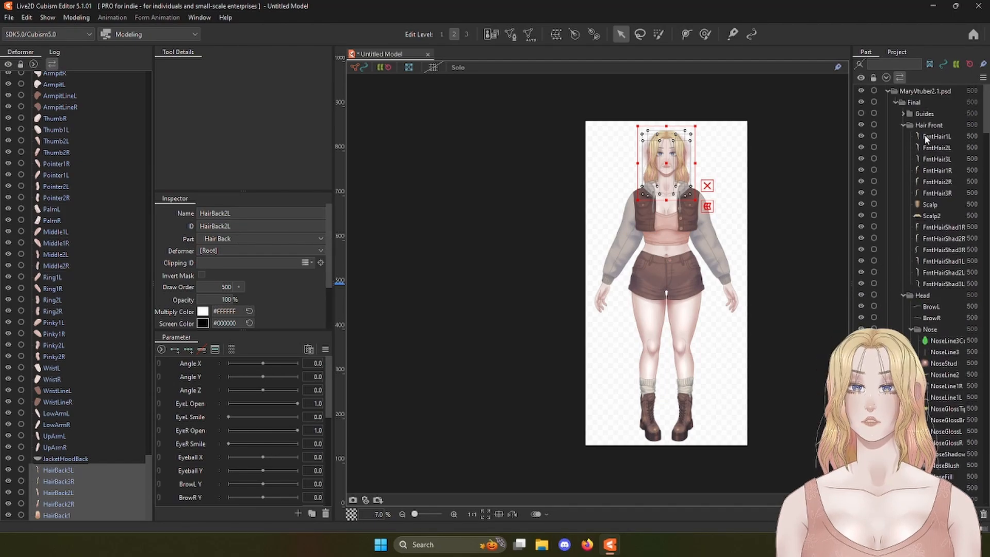
Step: Assign all front hair layers from FrntHair1L through FrntHairShad3L, including both scalp layers, to the Bangs part
left_click(924, 136)
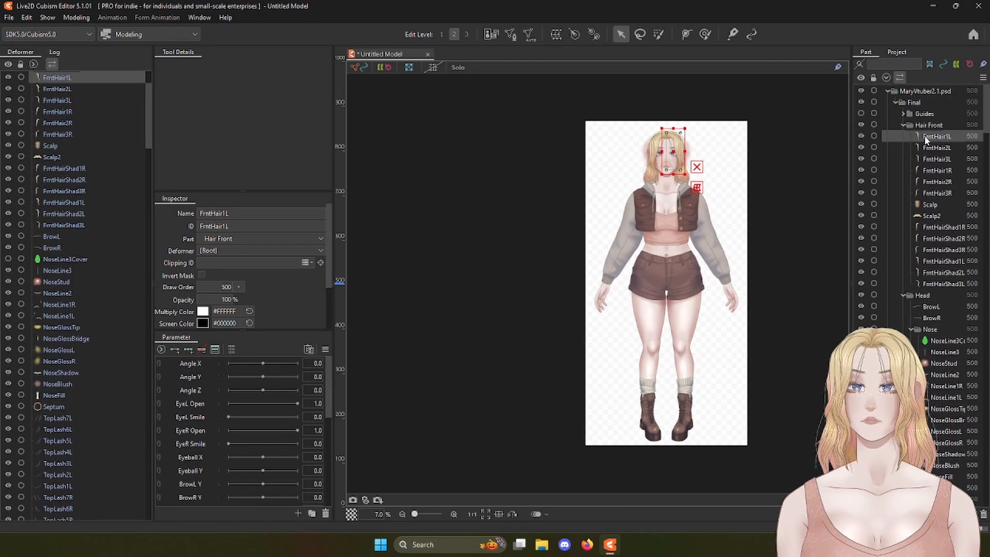
left_click(925, 283, "shift")
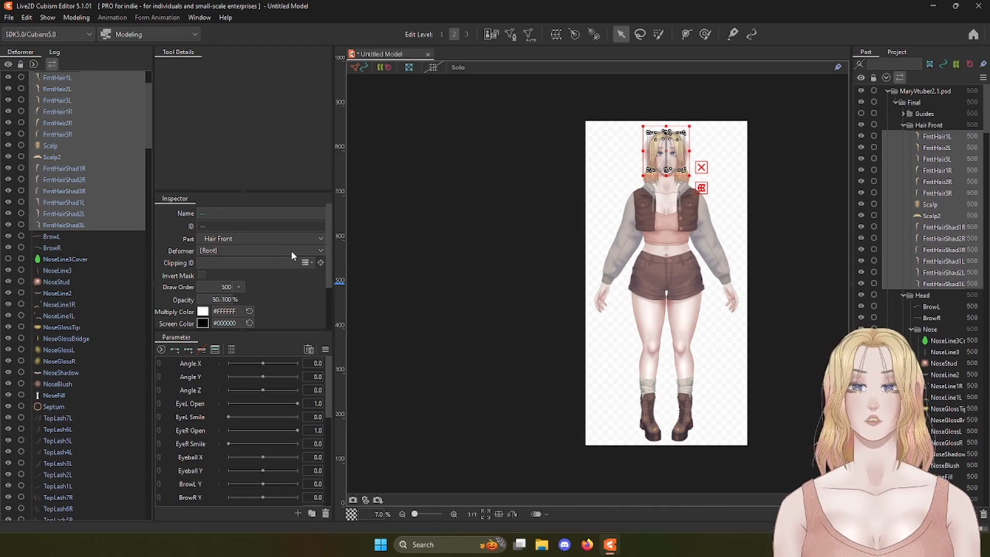
scroll(983, 160, "down", 10)
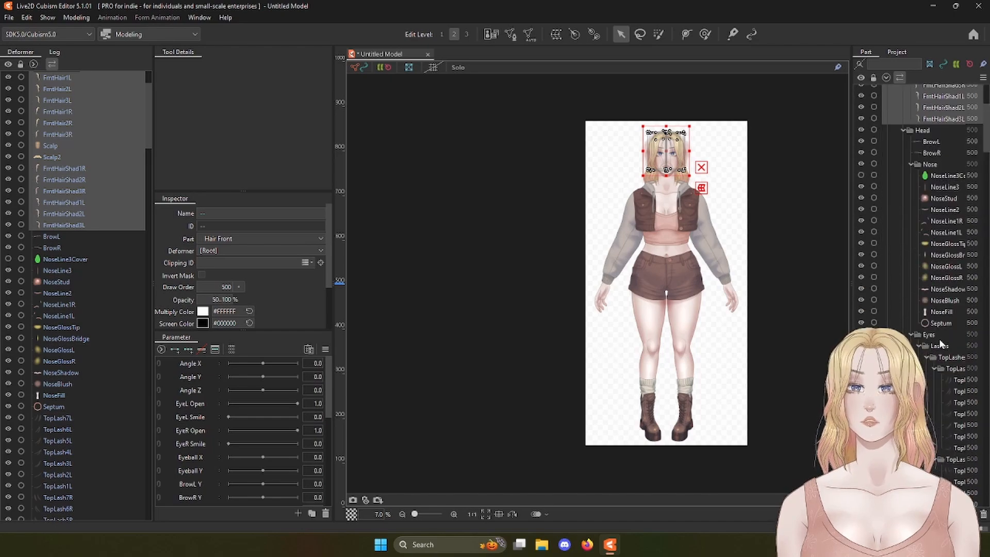
left_click_drag(984, 160, 986, 492)
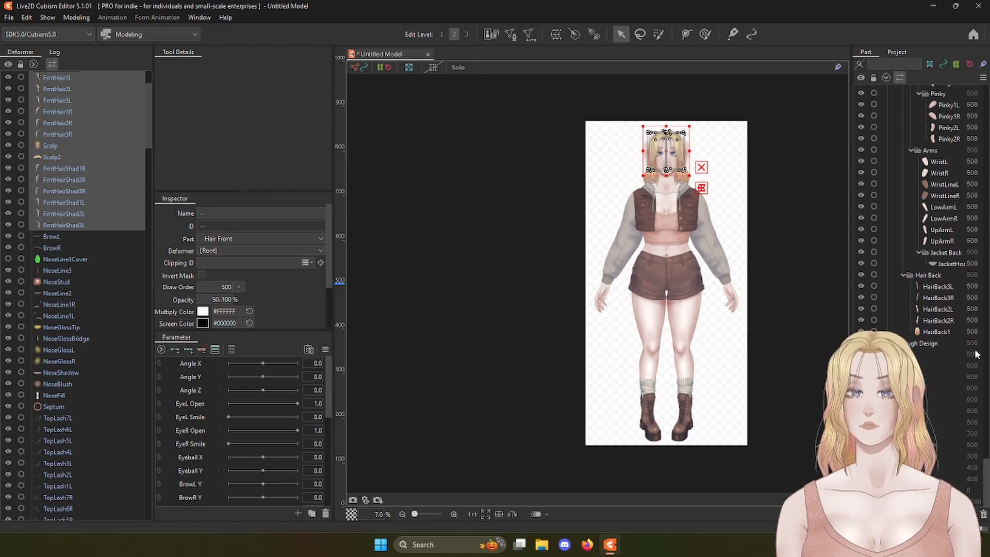
scroll(945, 397, "up", 8)
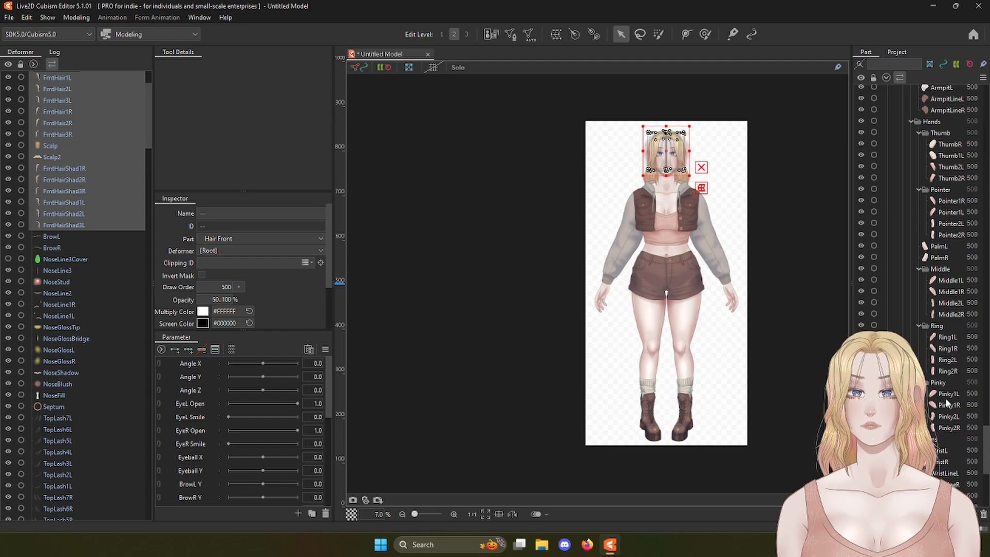
scroll(945, 397, "up", 15)
scroll(952, 395, "up", 15)
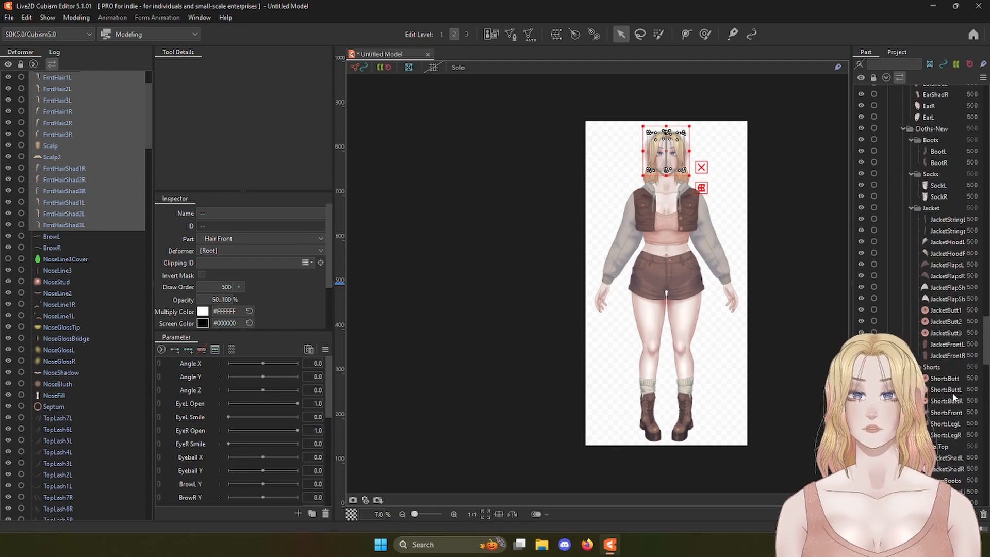
scroll(948, 389, "up", 15)
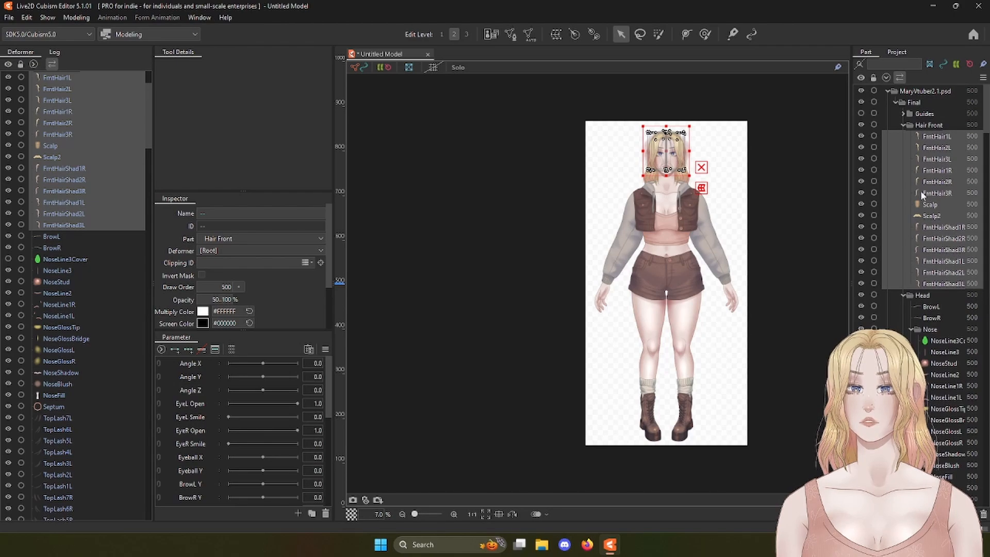
left_click(263, 238)
left_click(257, 331)
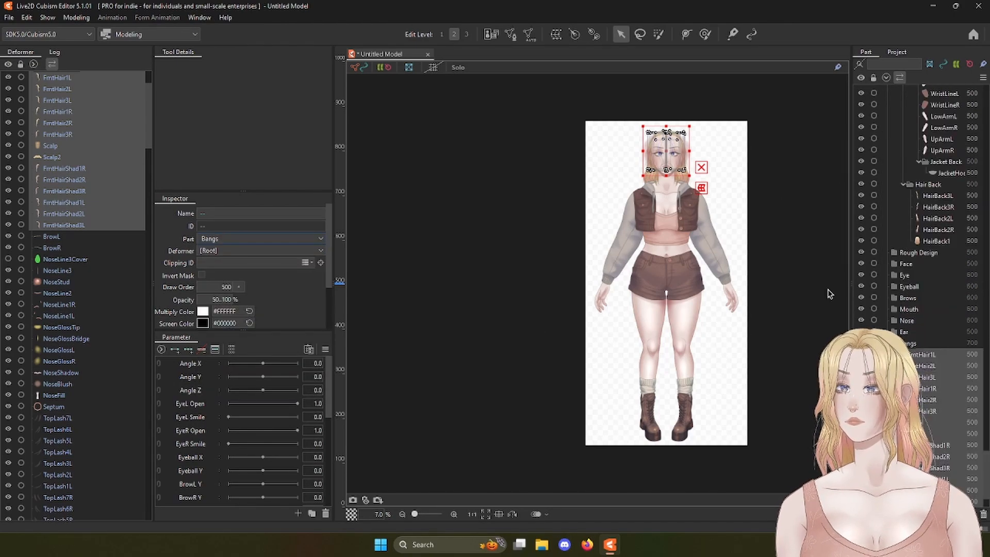
Step: Assign the five back hair layers, HairBack3L through HairBack1, to the template's Hair Back part
scroll(944, 355, "up", 10)
scroll(944, 356, "down", 7)
left_click(939, 319)
left_click(932, 365, "shift")
left_click(235, 239)
left_click(221, 363)
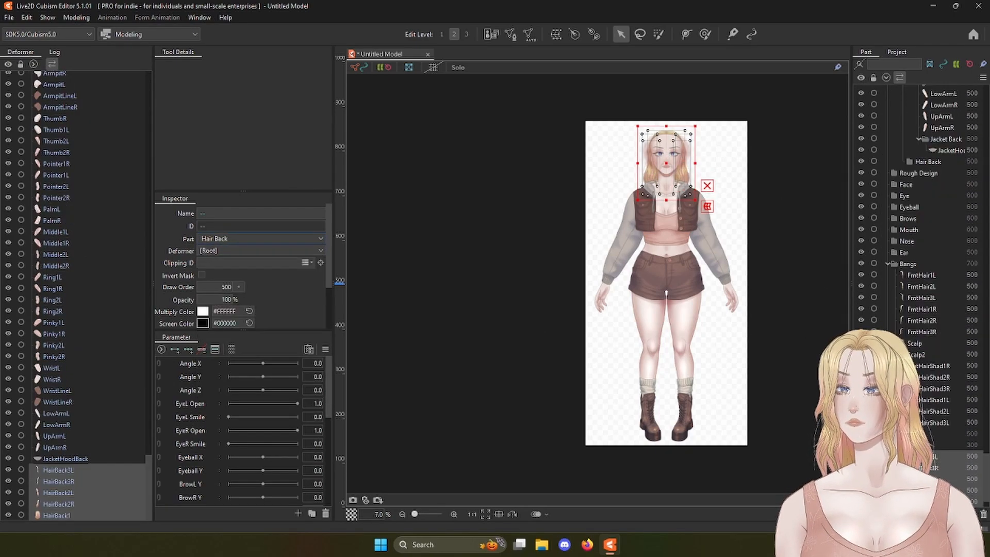
Step: Assign all clothing and body layers, from BootL through the hand, arm and jacket hood back layers, to the template's Body part
scroll(947, 351, "up", 8)
left_click_drag(949, 356, 934, 190)
scroll(939, 256, "up", 3)
scroll(949, 284, "up", 7)
scroll(942, 206, "up", 3)
scroll(948, 126, "up", 3)
scroll(951, 156, "up", 6)
scroll(934, 204, "up", 6)
scroll(928, 218, "up", 3)
scroll(948, 149, "up", 3)
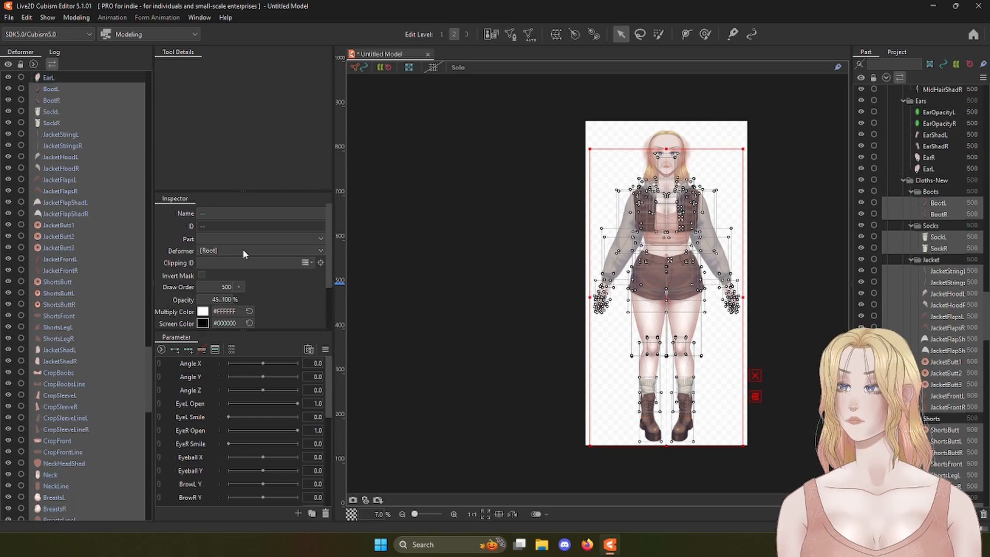
left_click(243, 240)
left_click(246, 377)
Step: Assign the six ear layers, EarOpacityL through EarL, to the template's Ear part
scroll(895, 327, "up", 5)
left_click_drag(928, 311, 934, 253)
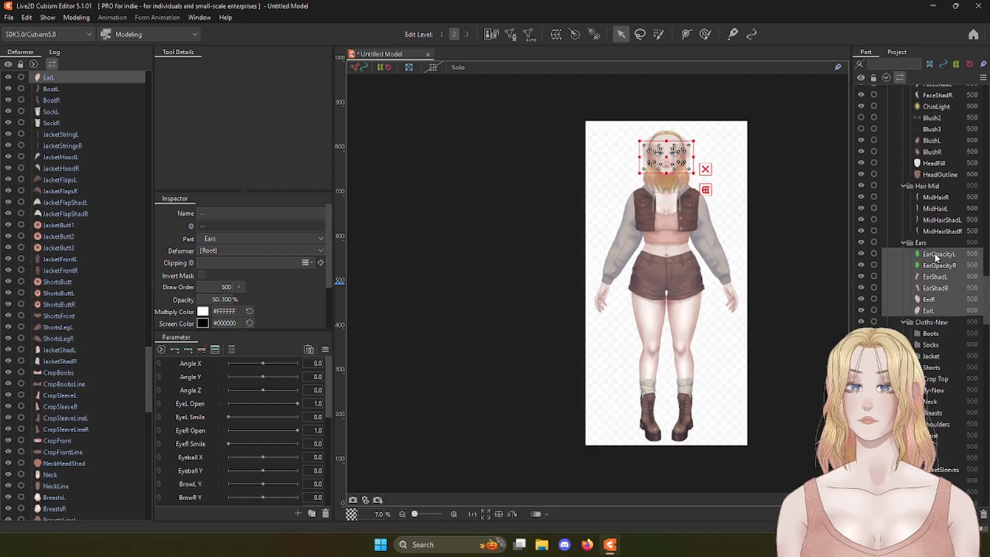
left_click(257, 238)
left_click(237, 363)
Step: Assign the four Hair Mid layers, MidHairR through MidHairShadR, to the Hair Side part
scroll(926, 283, "up", 10)
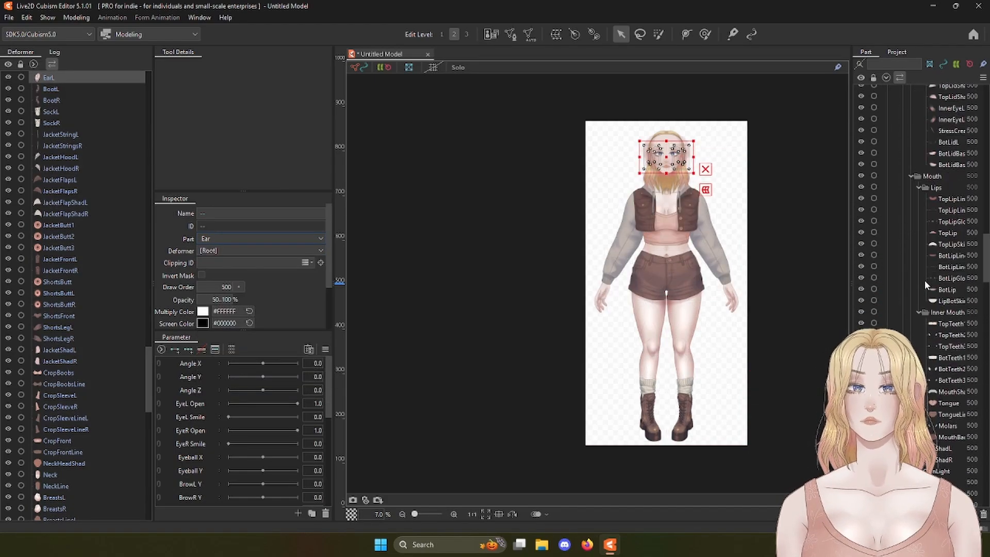
scroll(926, 283, "down", 3)
left_click_drag(928, 307, 930, 273)
left_click(248, 239)
scroll(232, 308, "down", 8)
left_click(233, 356)
Step: Assign the loose face layers, FaceShadL through HeadOutline including the blush layers, to the Face part
scroll(935, 295, "up", 10)
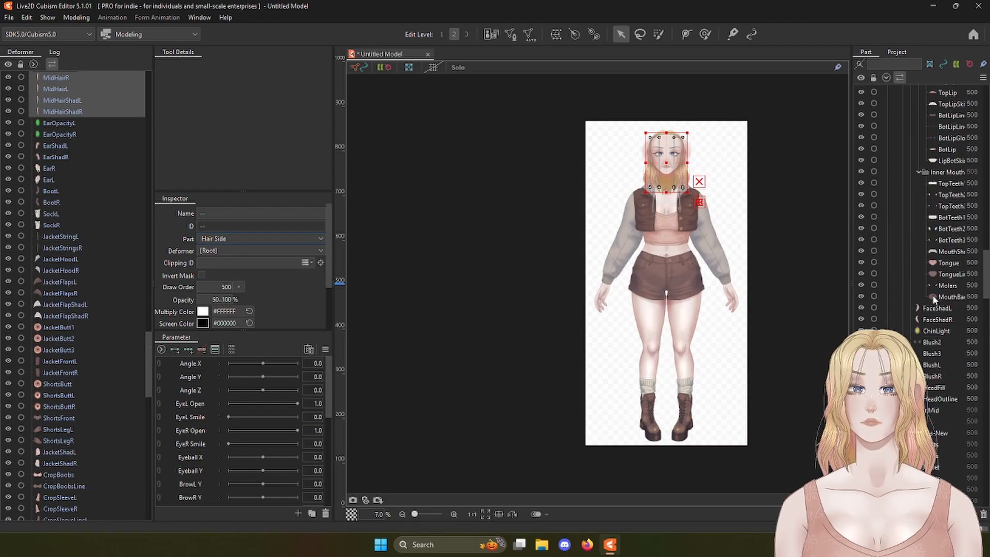
scroll(934, 289, "down", 2)
left_click_drag(936, 226, 936, 316)
left_click(258, 239)
scroll(256, 327, "down", 6)
left_click(237, 260)
Step: Assign all Lips and Inner Mouth layers, TopLipLine2 through MouthBack, to the template's Mouth part
scroll(920, 313, "up", 5)
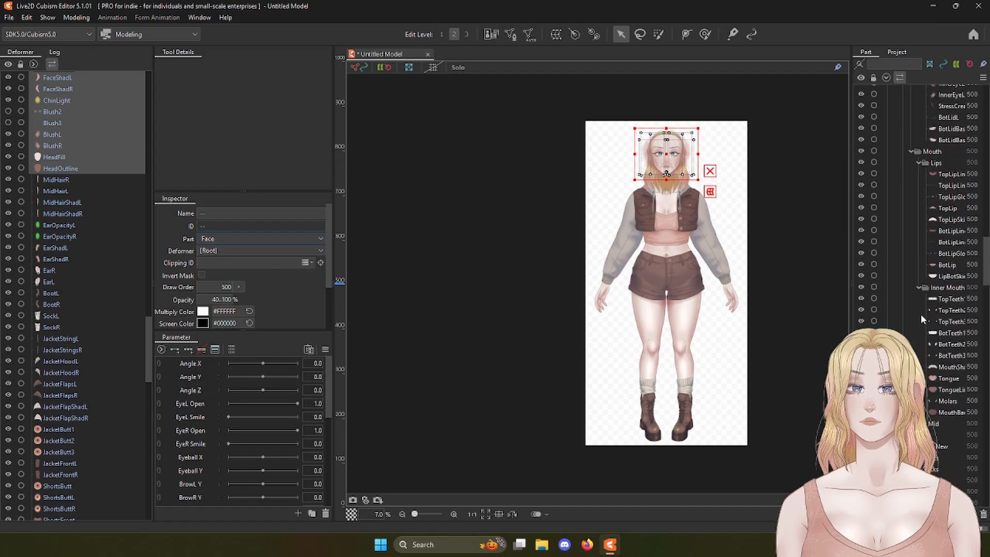
scroll(920, 314, "down", 1)
left_click_drag(934, 258, 935, 371)
left_click_drag(944, 234, 948, 201, "ctrl")
left_click(951, 133, "shift")
left_click(260, 239)
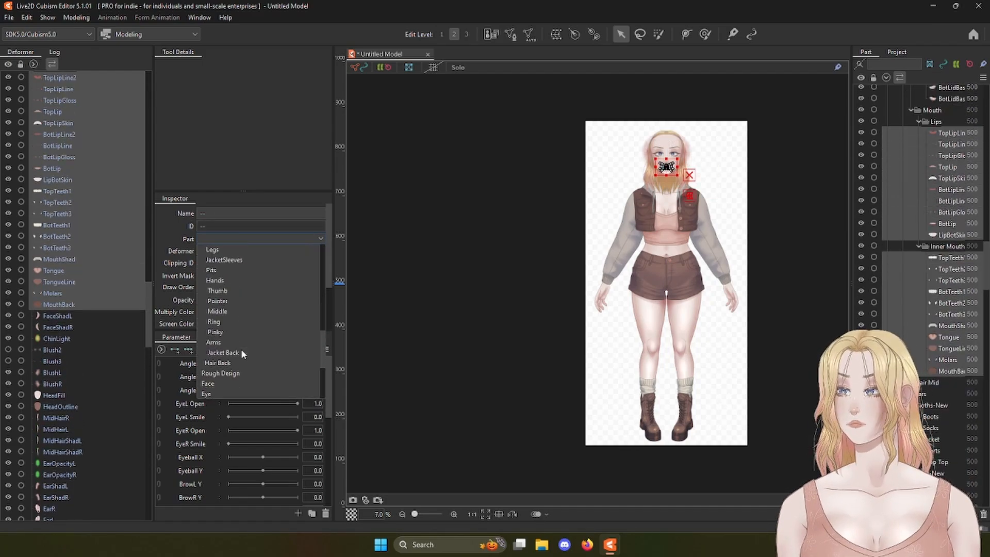
left_click(243, 310)
left_click(949, 302)
scroll(943, 288, "down", 10)
left_click(941, 236)
left_click(936, 382, "shift")
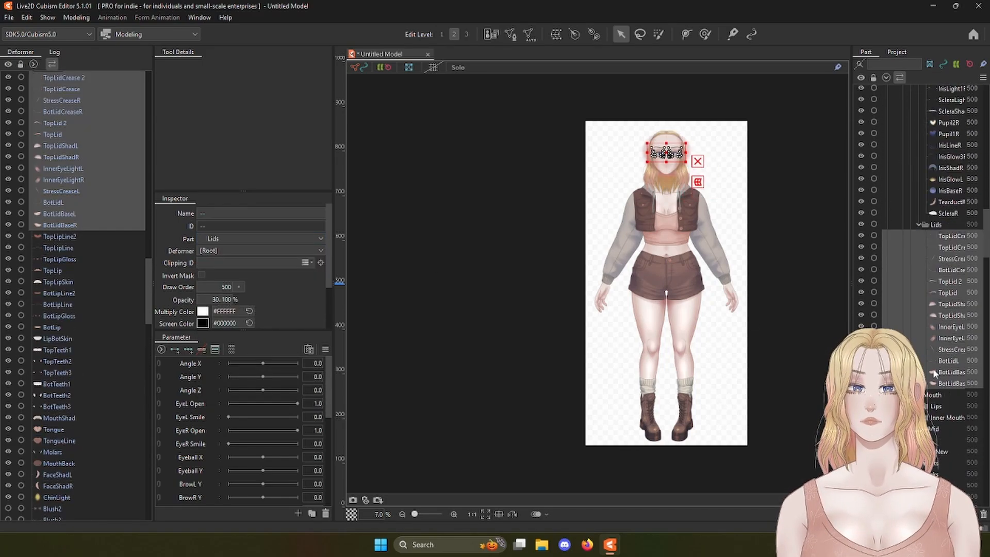
Step: Assign the left upper lash layers, TopLash7L through TopLash1L, to the Eyeball part
scroll(902, 255, "up", 15)
scroll(902, 255, "down", 2)
left_click(948, 213)
left_click(941, 282, "shift")
left_click(240, 239)
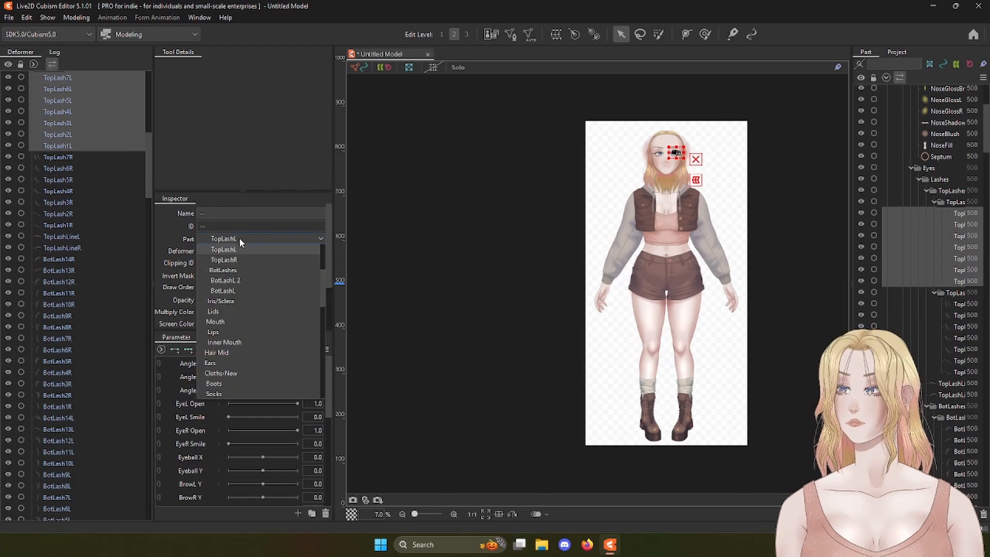
left_click(258, 335)
Step: Assign the right upper lash layers TopLash7R through TopLash1R, plus TopLashLineL and TopLashLineR, to the Eyeball part
left_click(958, 279)
left_click(952, 370, "shift")
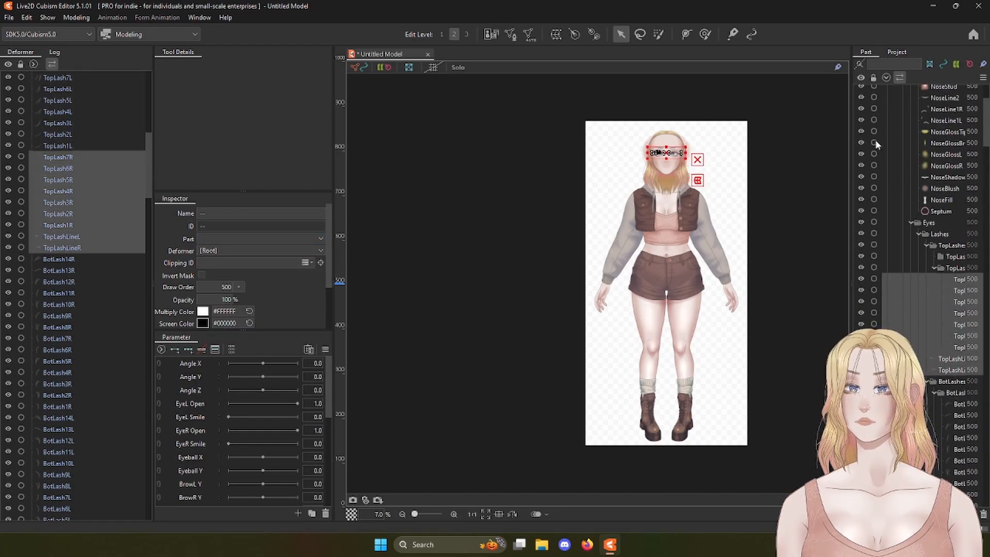
left_click(261, 239)
left_click(268, 345)
Step: Assign the right lower lash layers, BotLash14R through BotLash1R, to the Eyeball part
scroll(928, 358, "down", 15)
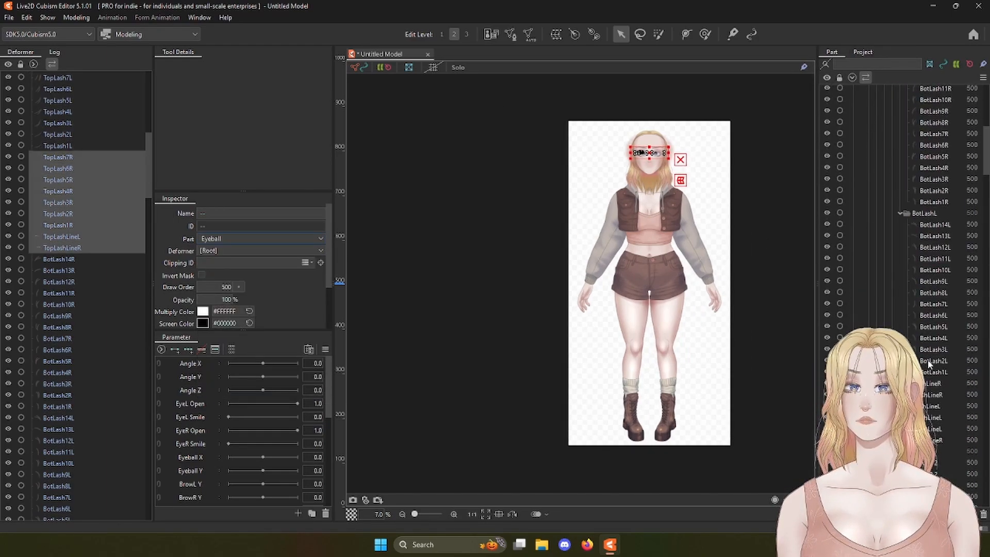
scroll(928, 358, "up", 5)
left_click(934, 260)
left_click(932, 408, "shift")
left_click(240, 239)
left_click(258, 340)
Step: Assign the left lower lashes, BotLash14L through BotLash1L, and the remaining lash and inner eye lines through InnerEyeLineR to the Eyeball part
scroll(928, 289, "up", 15)
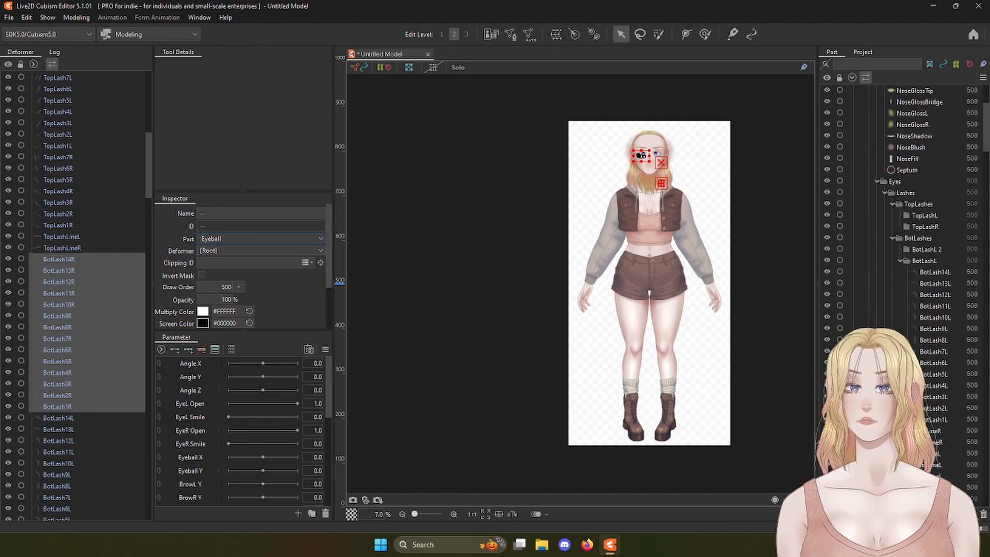
scroll(928, 206, "down", 3)
left_click(934, 149)
left_click(929, 364, "shift")
left_click(246, 239)
scroll(240, 345, "down", 5)
left_click(211, 332)
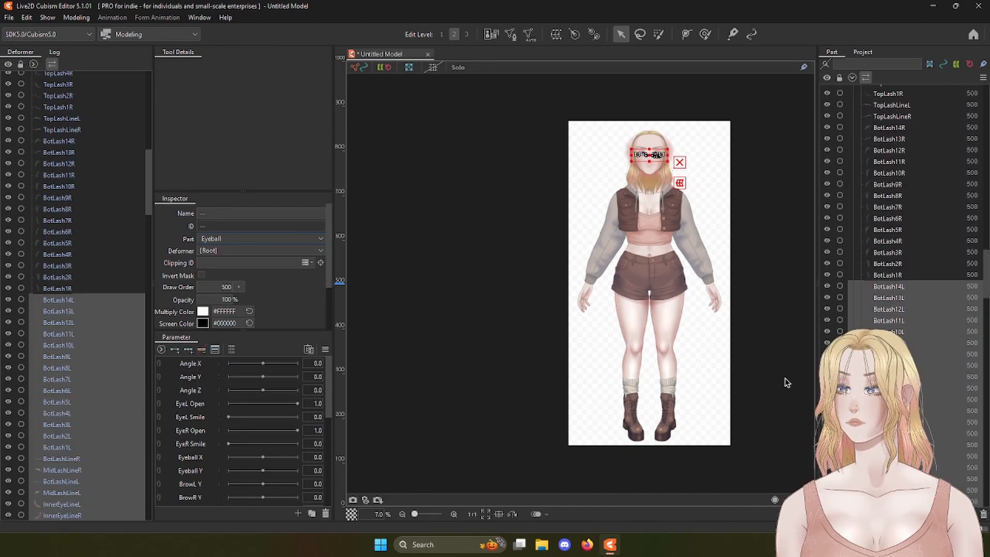
Step: Assign the Iris/Sclera layers of both eyes, IrisLight2R 2 through ScleraR, to the Eyeball part
left_click(250, 239)
left_click(243, 308)
scroll(785, 301, "up", 2)
Step: Assign all eyelid layers, TopLidCrease 2 through BotLidBaseR, to the Eyeball part
scroll(888, 311, "up", 15)
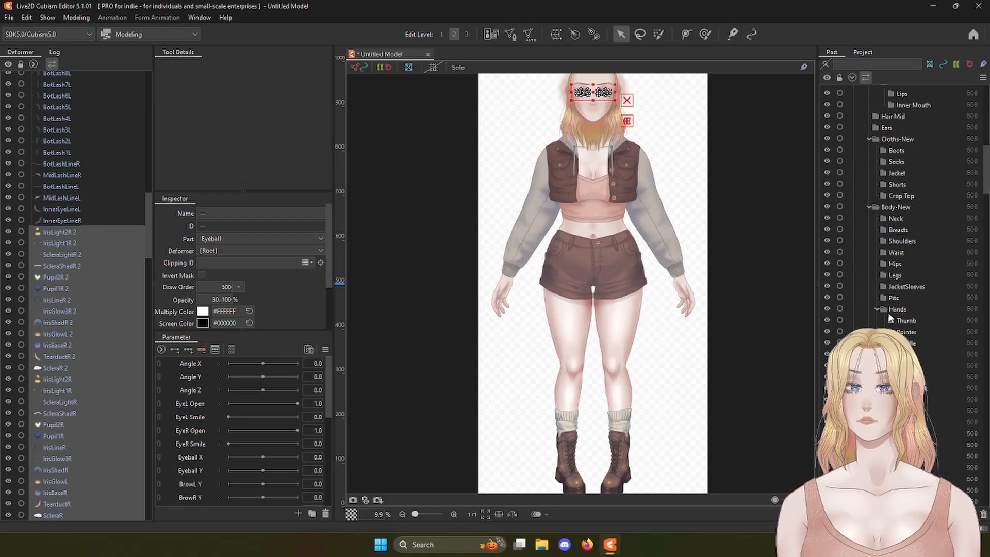
left_click(922, 253)
left_click(929, 400, "shift")
left_click(246, 238)
scroll(228, 341, "down", 10)
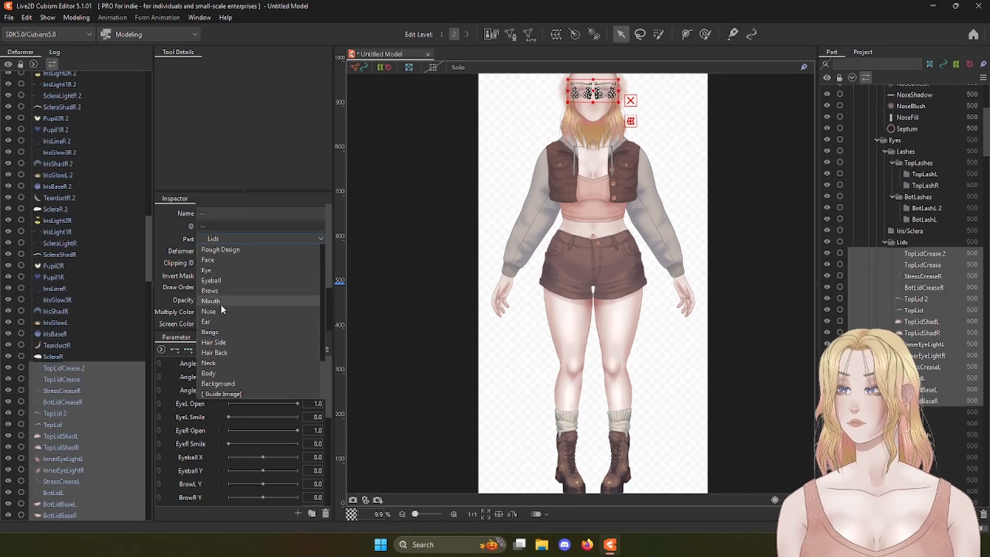
left_click(221, 281)
Step: Assign the nose layers, NoseLine3Cover through Septum, to the template's top-level Nose part
scroll(901, 311, "up", 15)
left_click(919, 182)
left_click(924, 330, "shift")
left_click(256, 239)
scroll(256, 317, "up", 3)
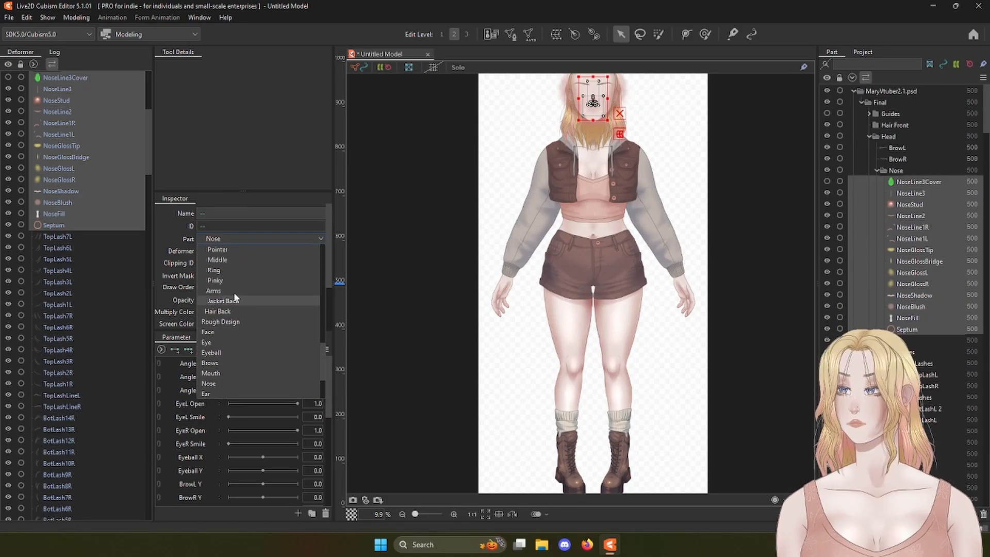
left_click(228, 319)
Step: Assign the BrowL and BrowR layers to the Brows part
left_click(888, 148)
left_click(897, 158, "shift")
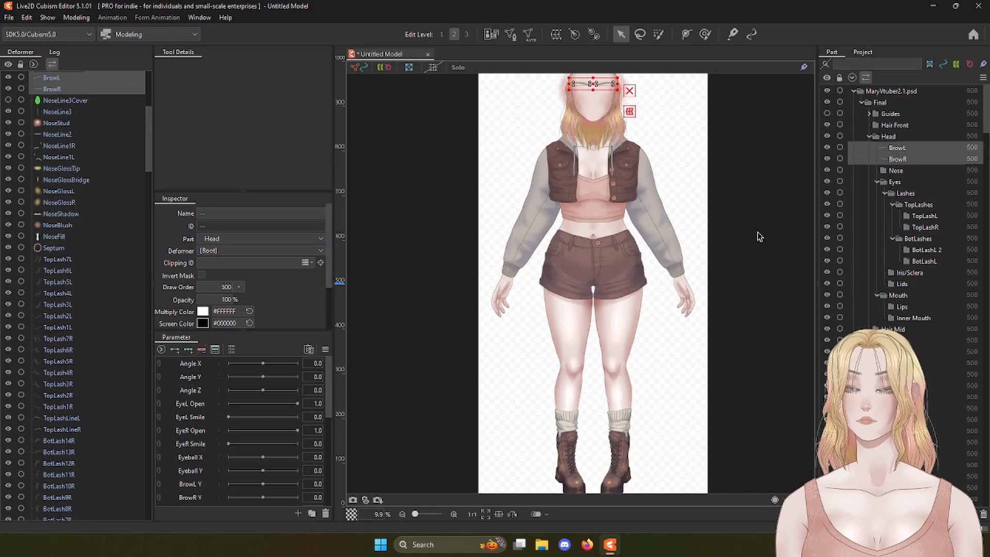
left_click(227, 239)
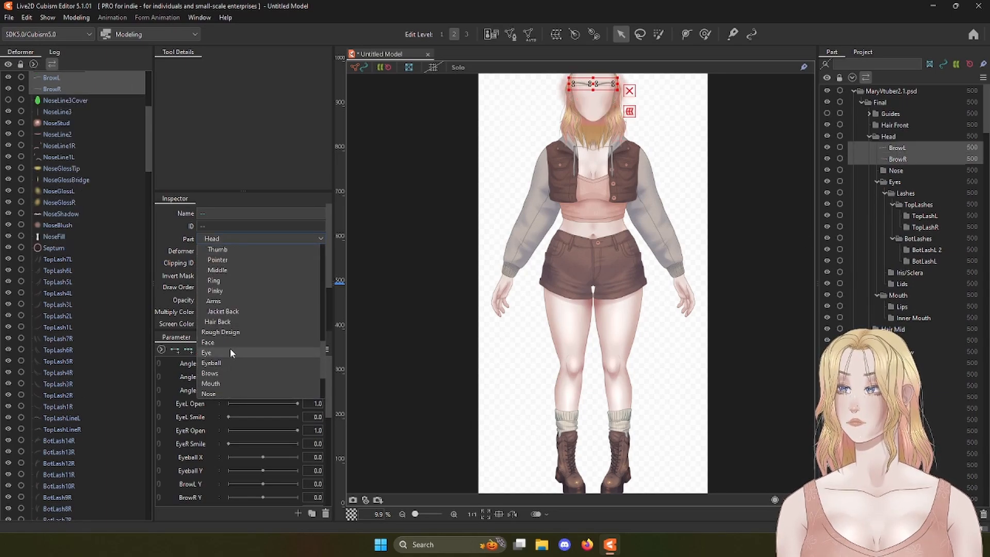
left_click(230, 348)
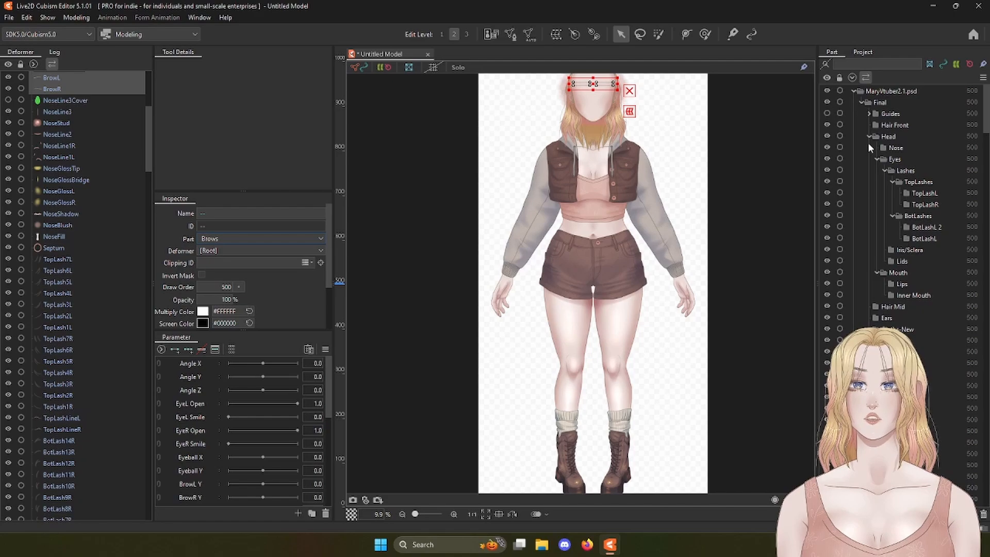
Step: Check that the imported folders are empty and delete the MaryVtuber2.1.psd part with its child folders
scroll(897, 216, "down", 10)
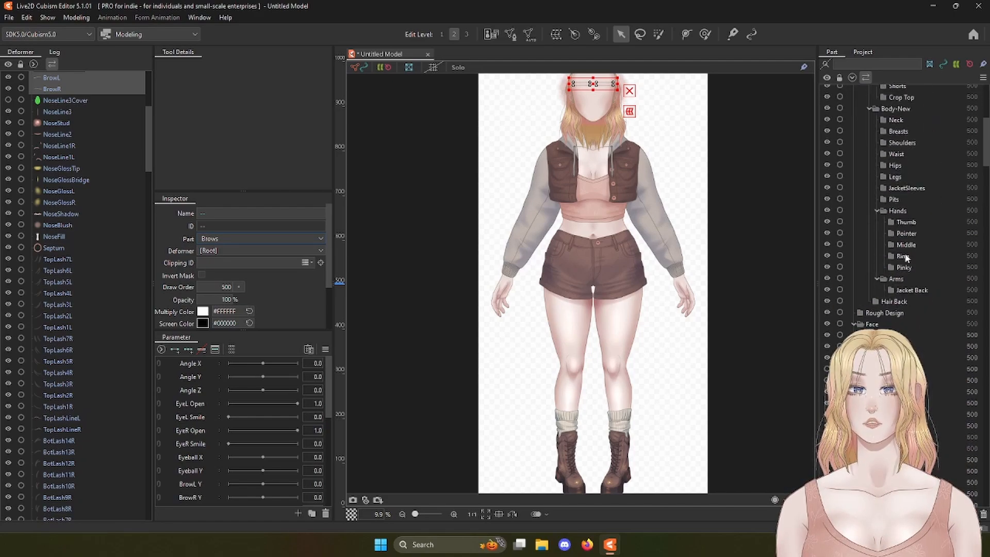
scroll(899, 314, "up", 10)
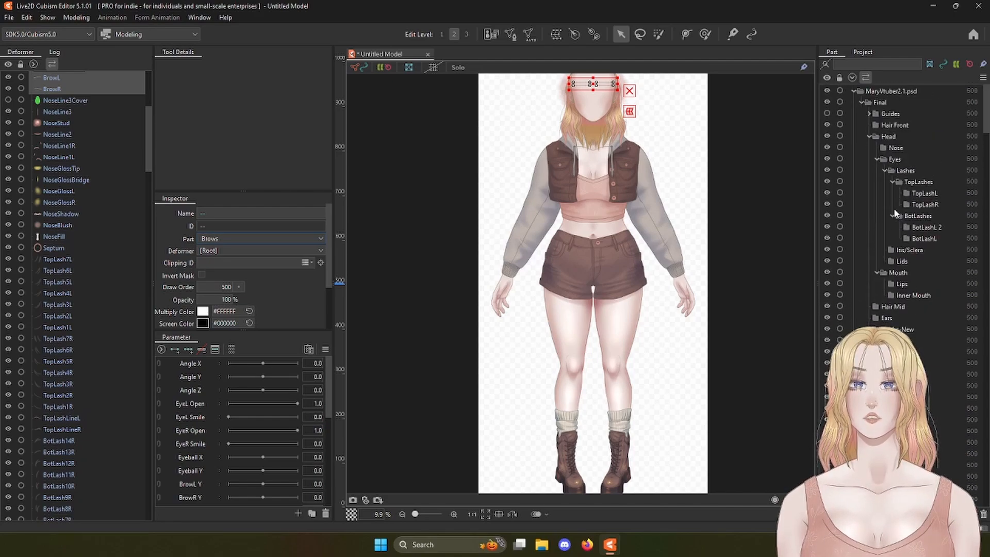
left_click(905, 91)
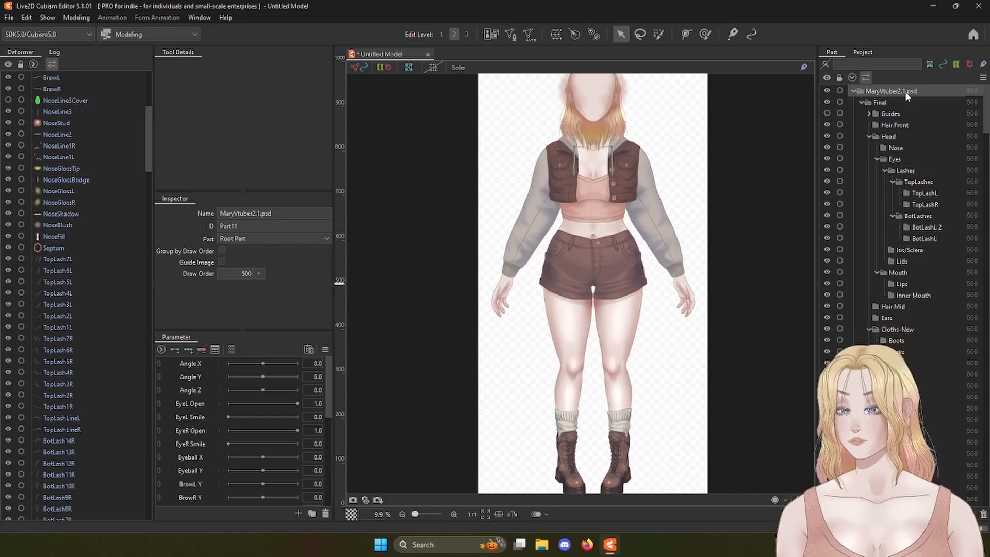
key("Delete")
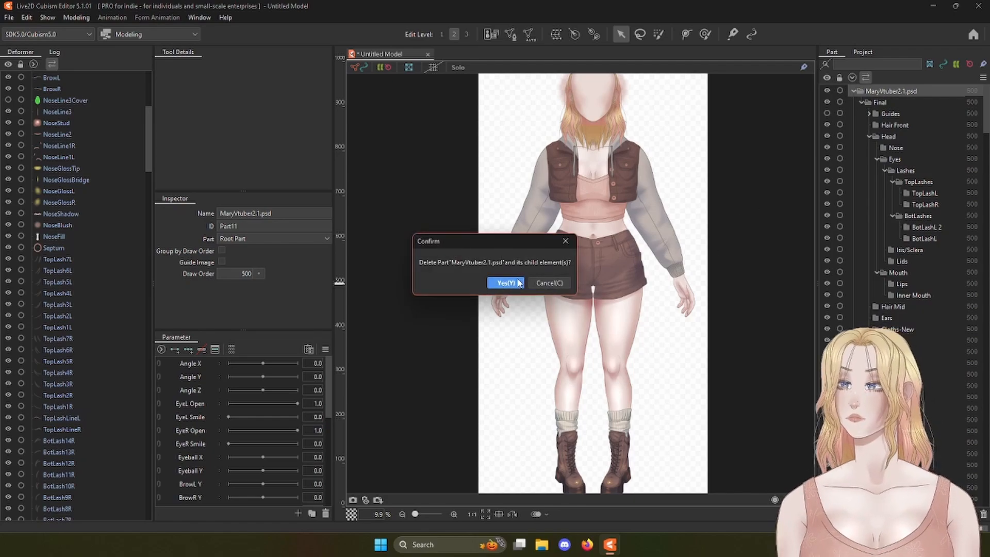
left_click(519, 282)
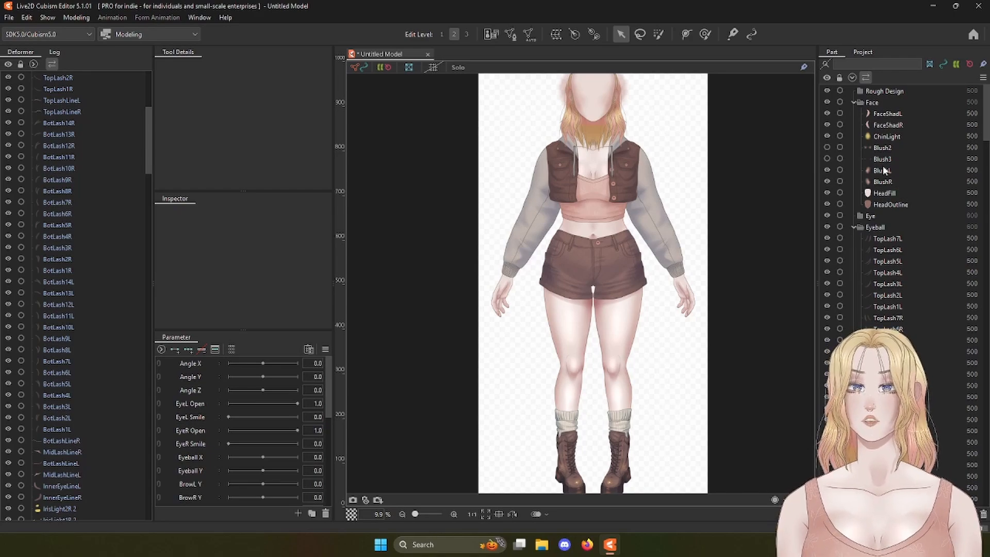
Step: Examine the sorted template parts and how the character's head and torso display on the canvas
scroll(883, 170, "down", 10)
left_click_drag(649, 244, 705, 360)
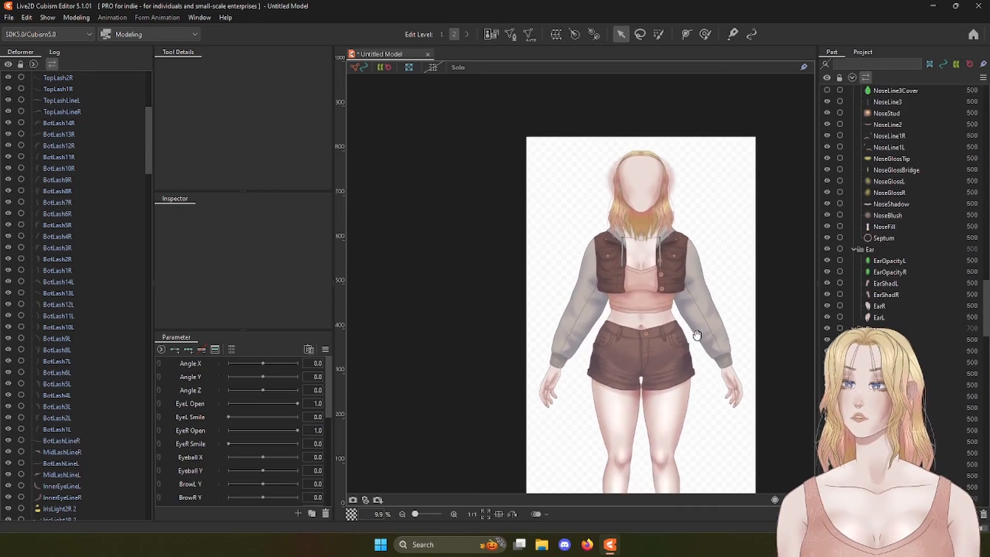
scroll(692, 310, "down", 2)
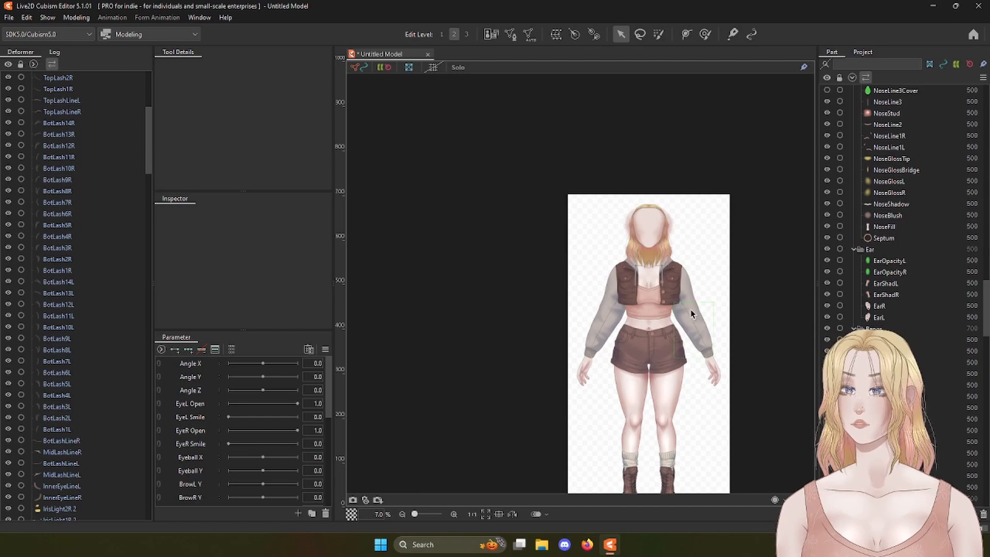
scroll(692, 309, "up", 2)
left_click_drag(744, 284, 760, 298)
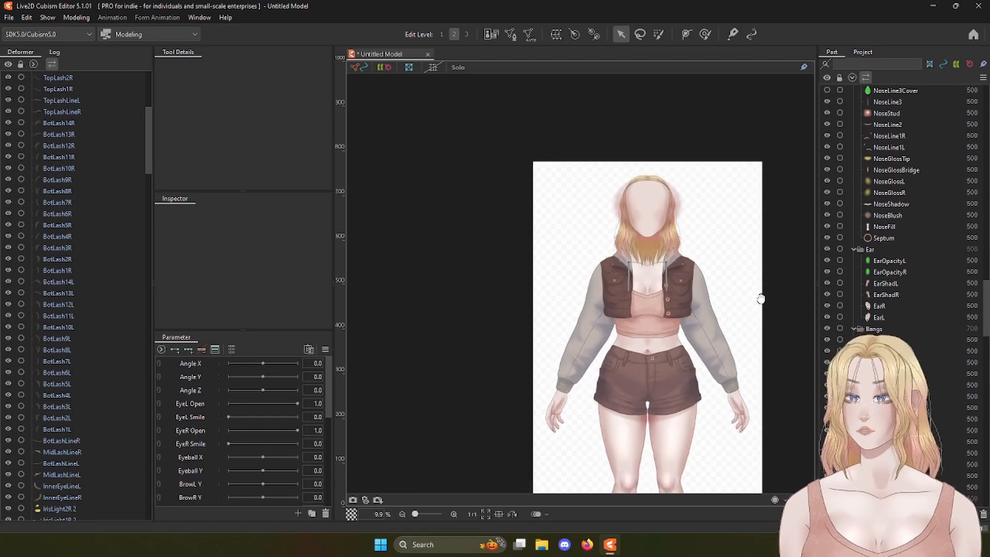
scroll(899, 273, "up", 8)
scroll(893, 298, "up", 10)
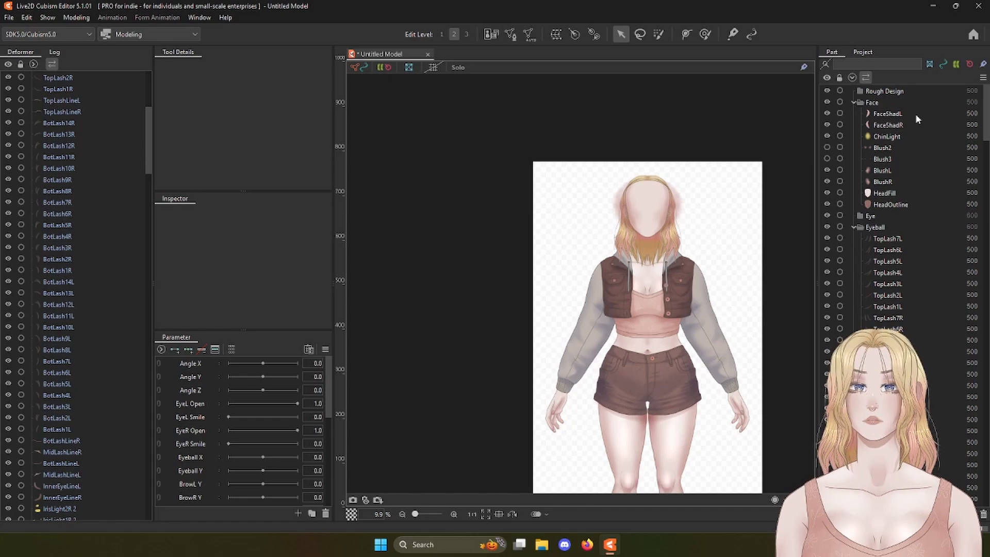
Step: Examine the draw order values and layer stacking within the Face, Eyeball and Mouth parts
scroll(961, 110, "down", 2)
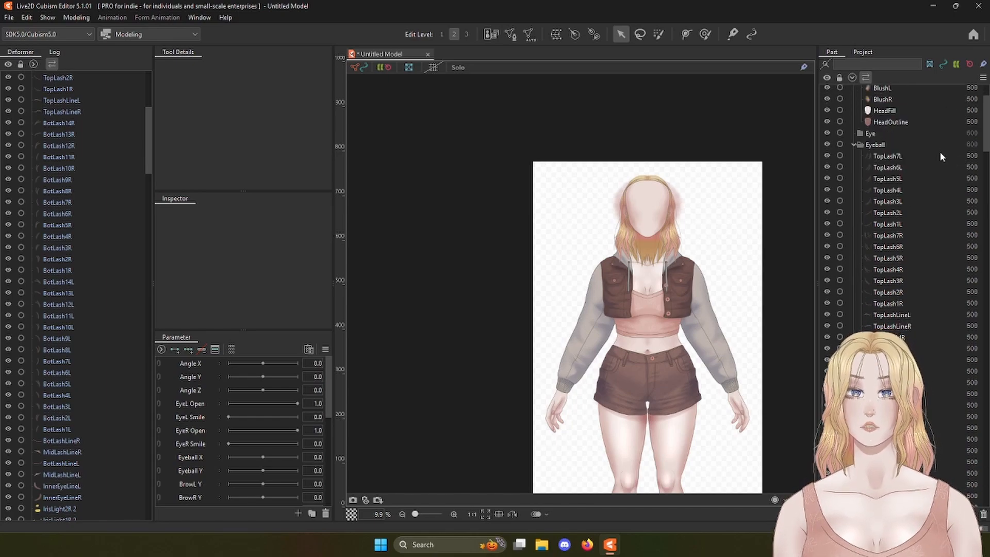
left_click(885, 167)
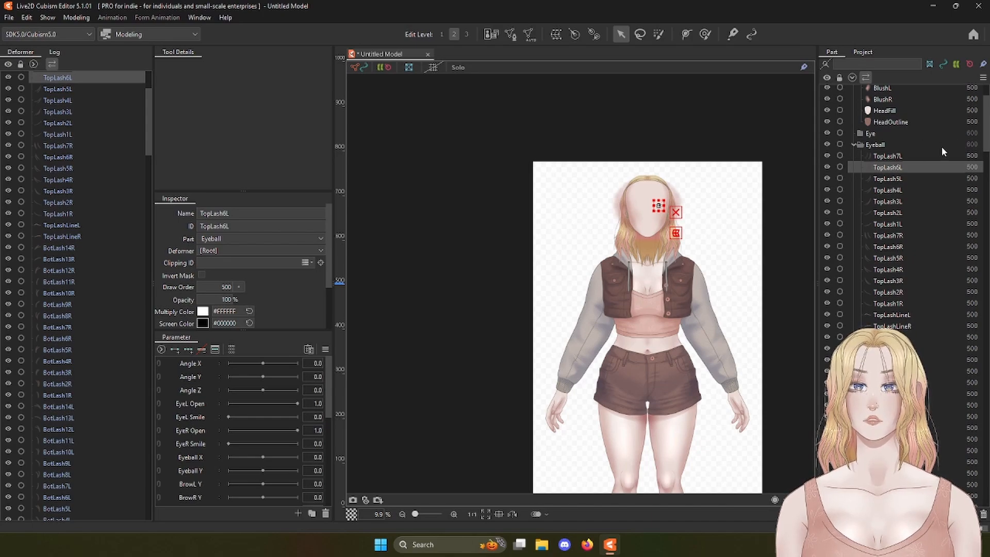
scroll(938, 150, "down", 15)
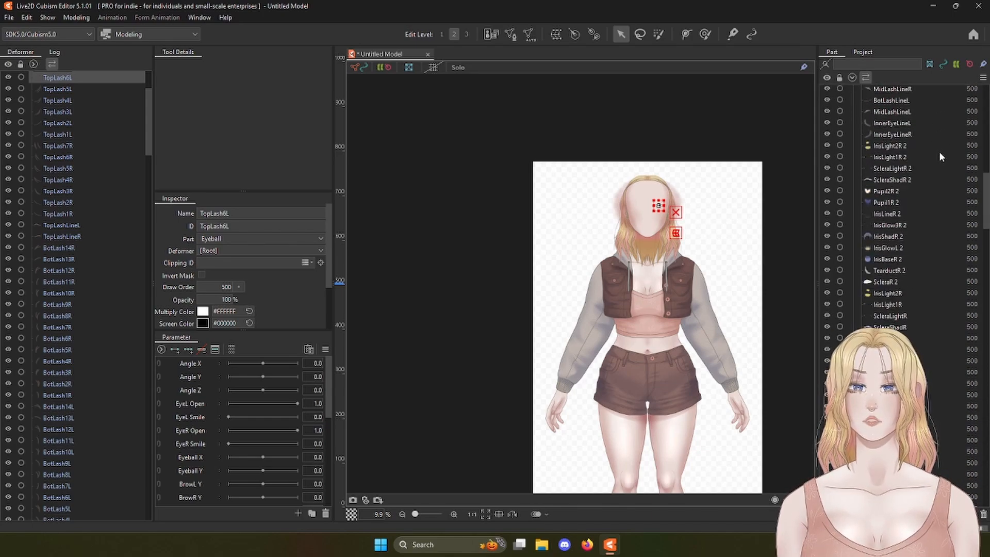
scroll(938, 150, "down", 10)
scroll(939, 151, "up", 20)
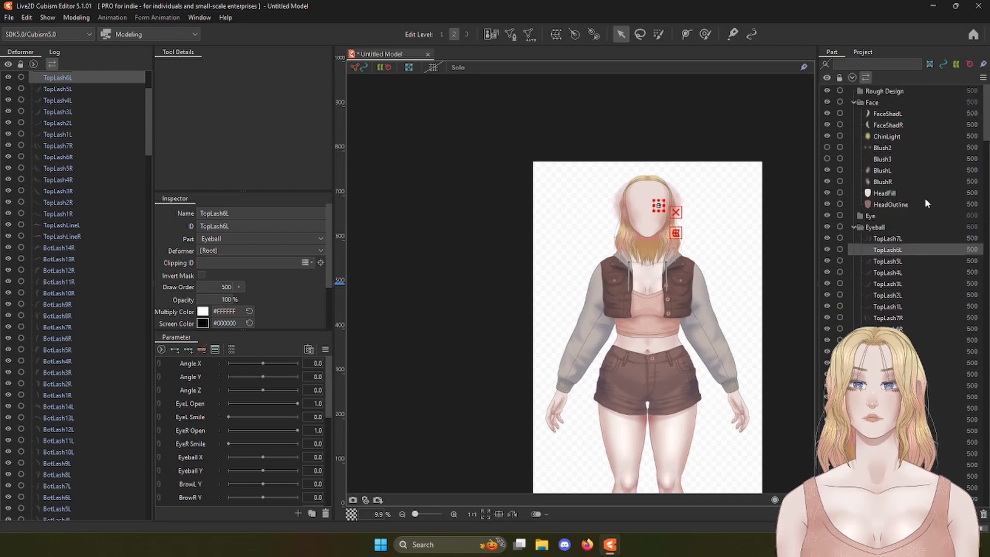
scroll(904, 237, "down", 1)
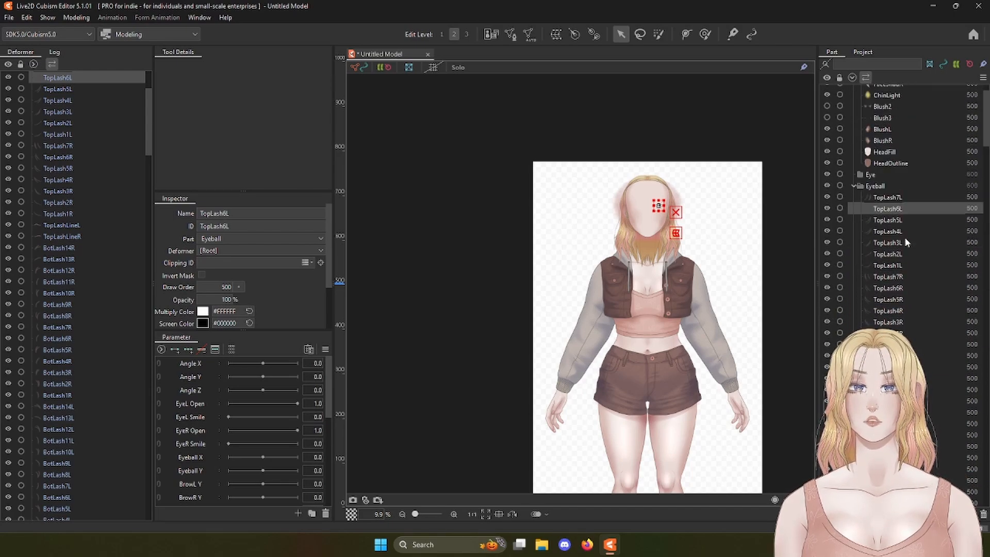
scroll(907, 230, "down", 6)
scroll(908, 225, "down", 10)
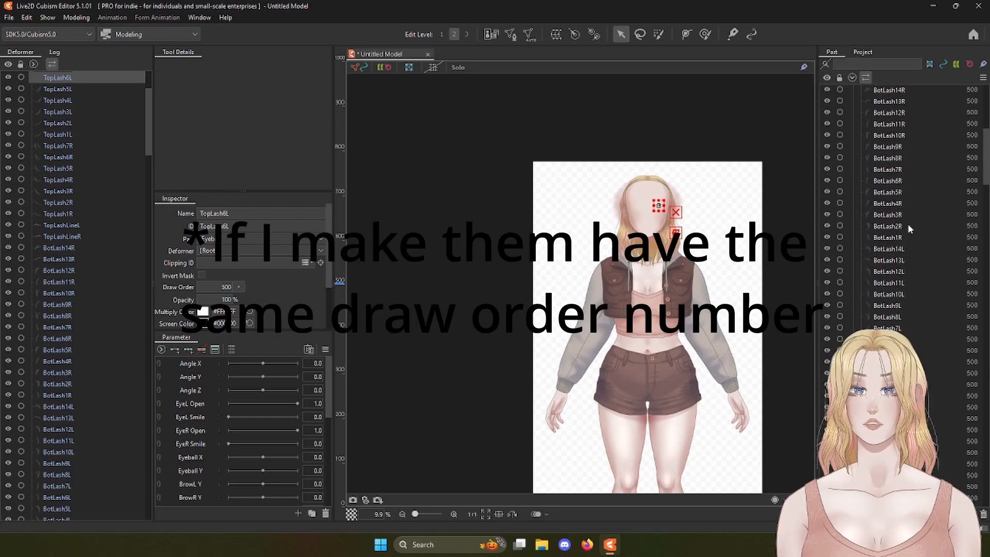
scroll(907, 224, "down", 2)
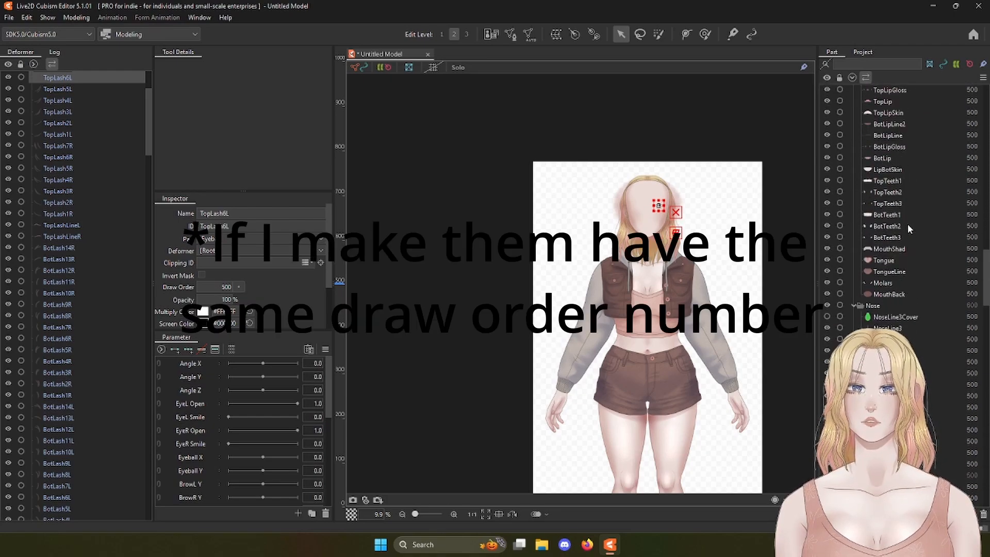
scroll(907, 224, "down", 2)
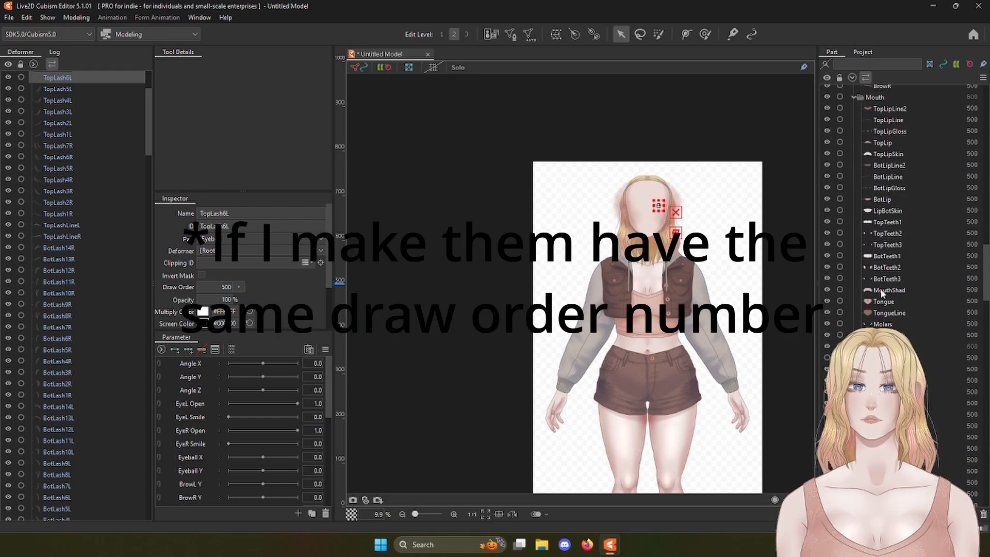
Step: Set the draw order of all layers in the Nose part, NoseLine3Cover through Septum, to 625
scroll(919, 276, "up", 1)
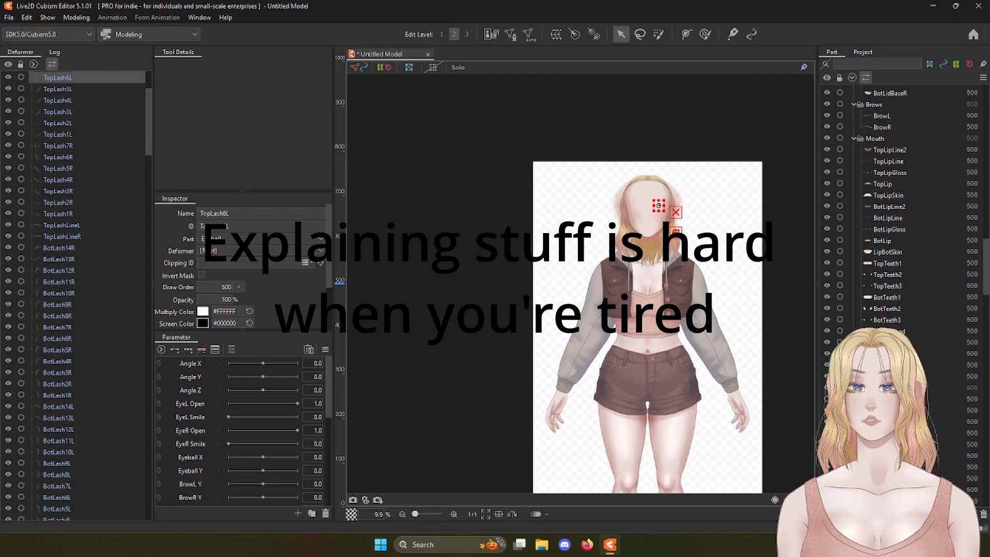
scroll(882, 297, "down", 4)
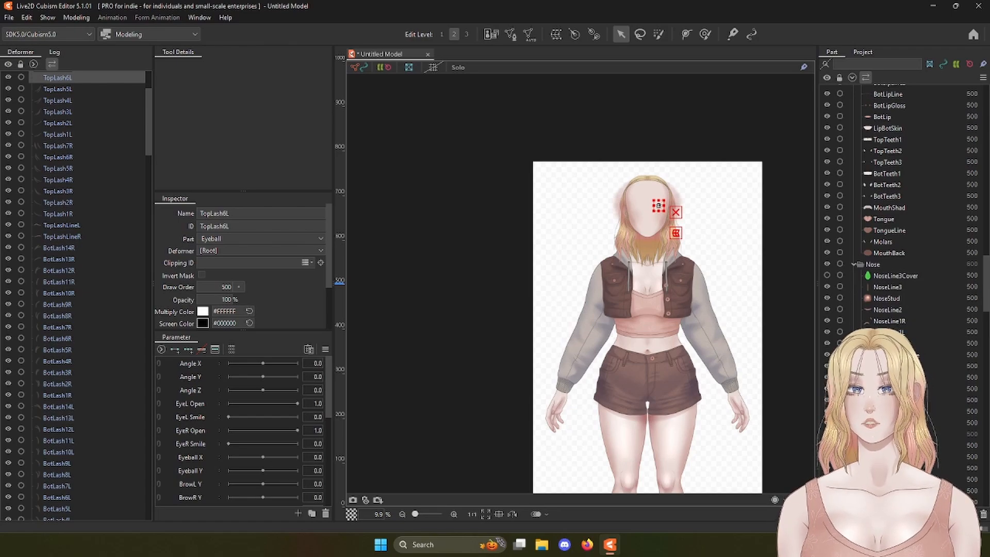
left_click(906, 277)
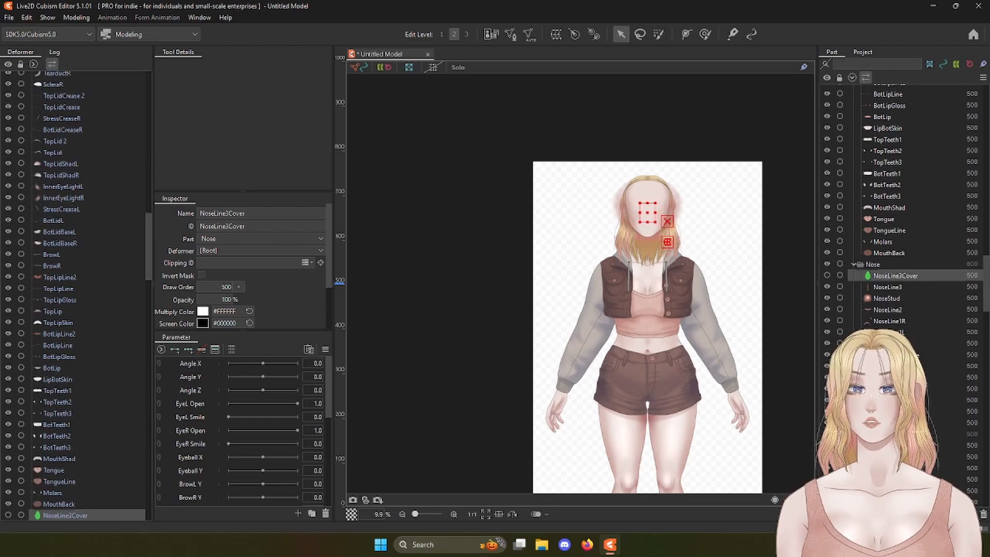
left_click(896, 422, "shift")
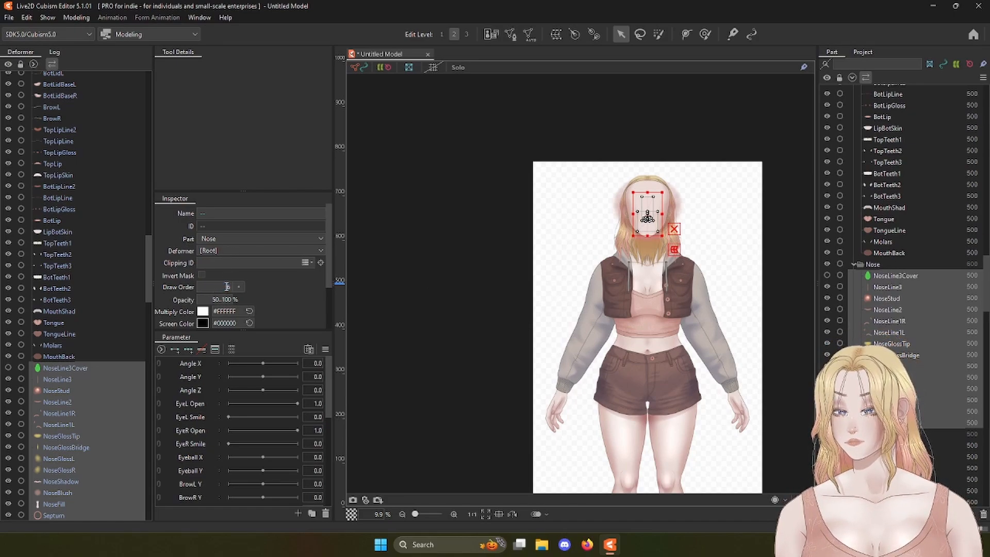
type("625")
key("Return")
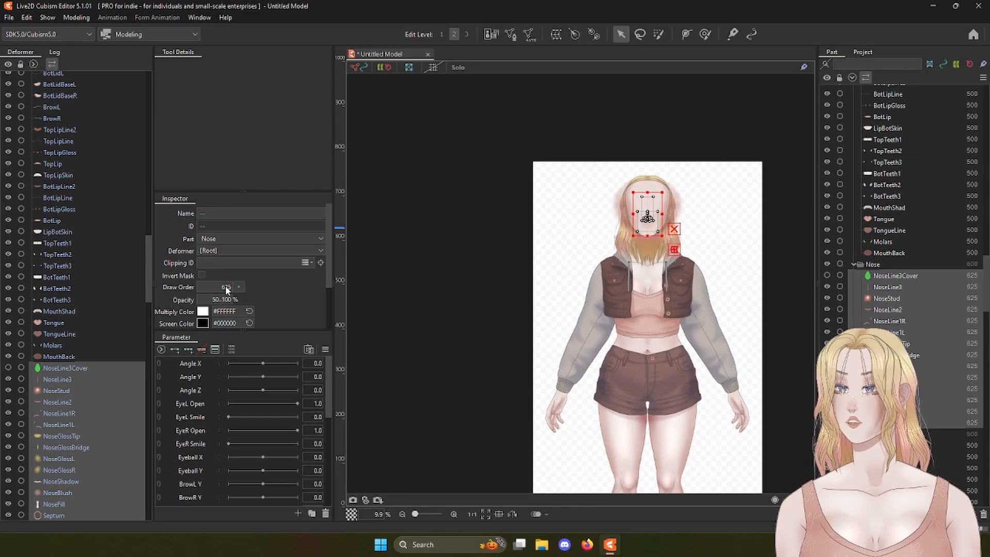
Step: Set the draw order of all layers in the Mouth part, TopLipLine2 through MouthBack, to 600
scroll(902, 206, "up", 5)
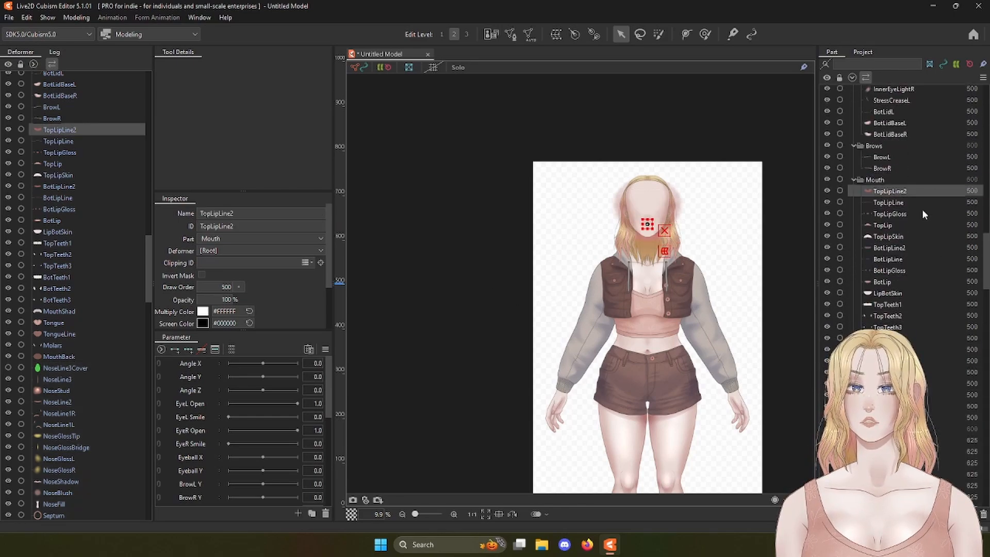
left_click(891, 191)
left_click(891, 418, "shift")
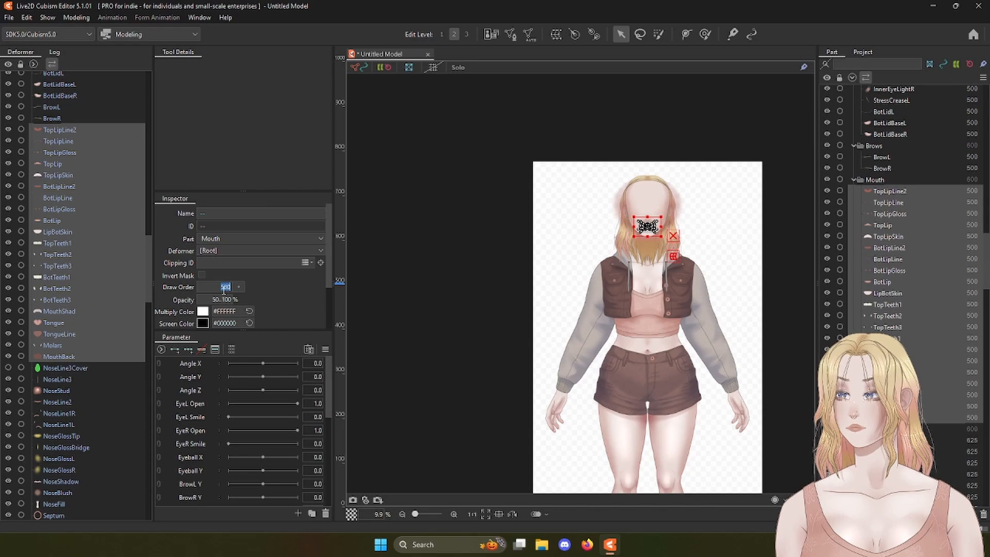
type("600")
key("Return")
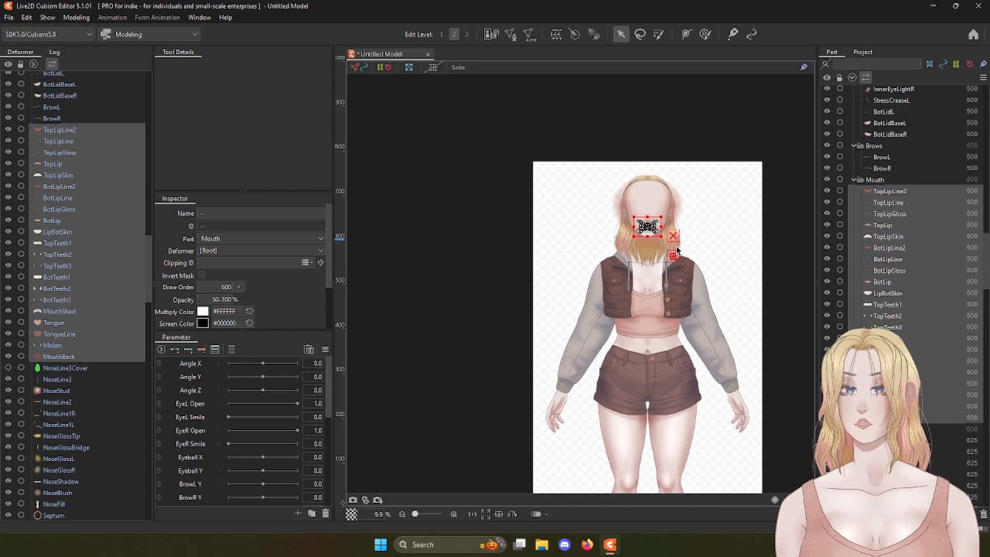
Step: Set the draw order of all Eyeball layers, from TopLash7L through BotLidBaseR, to 600
scroll(878, 247, "up", 10)
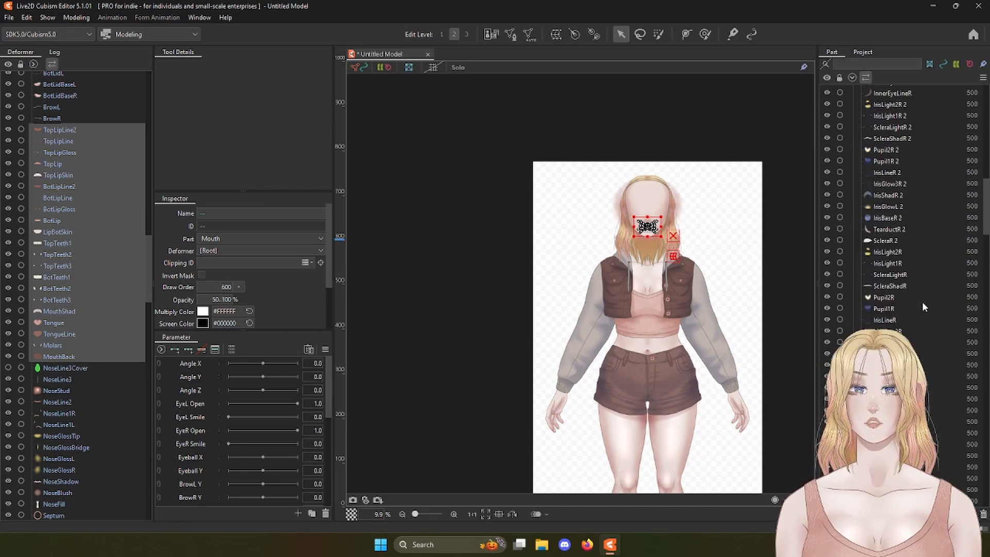
scroll(922, 302, "up", 15)
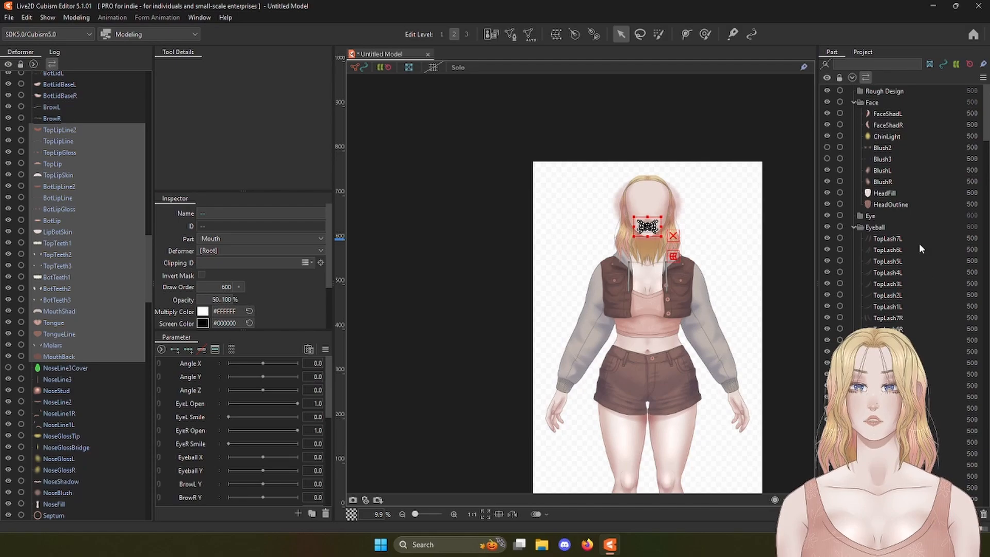
left_click(920, 238)
scroll(922, 239, "down", 15)
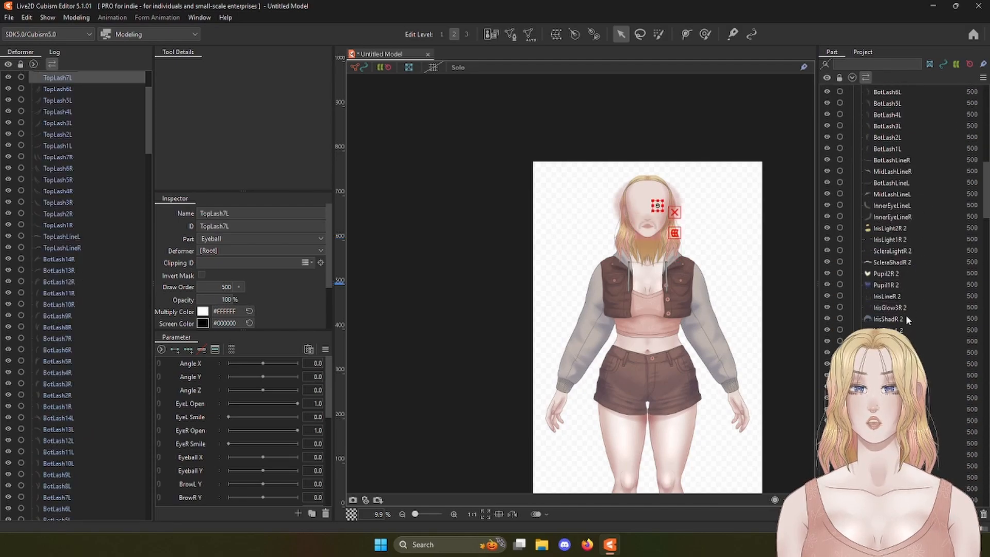
scroll(906, 319, "down", 10)
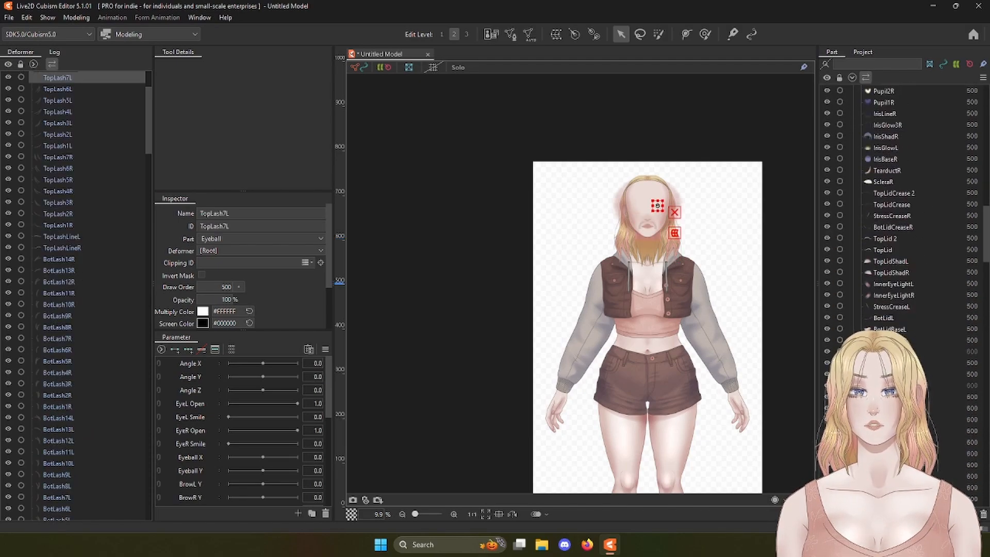
left_click(897, 341, "shift")
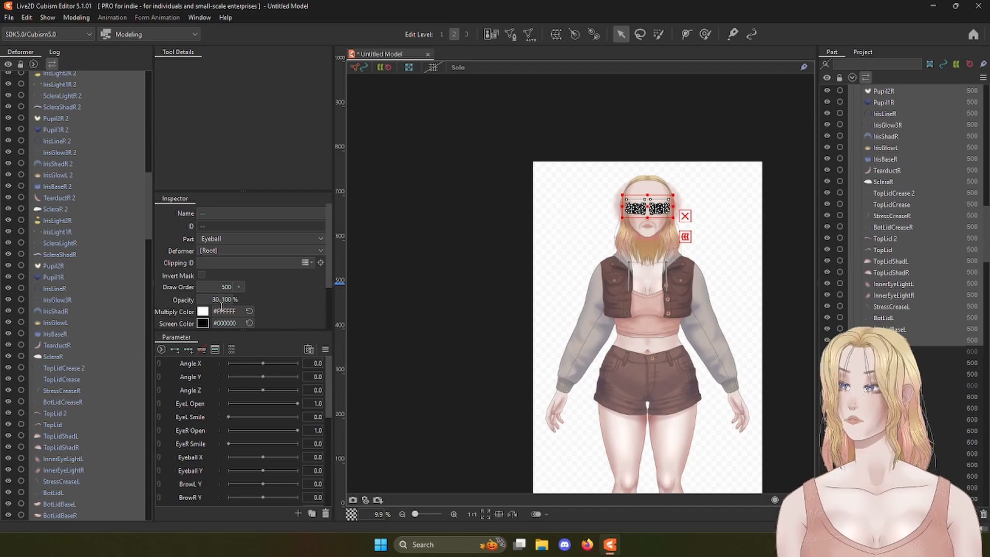
double_click(225, 287)
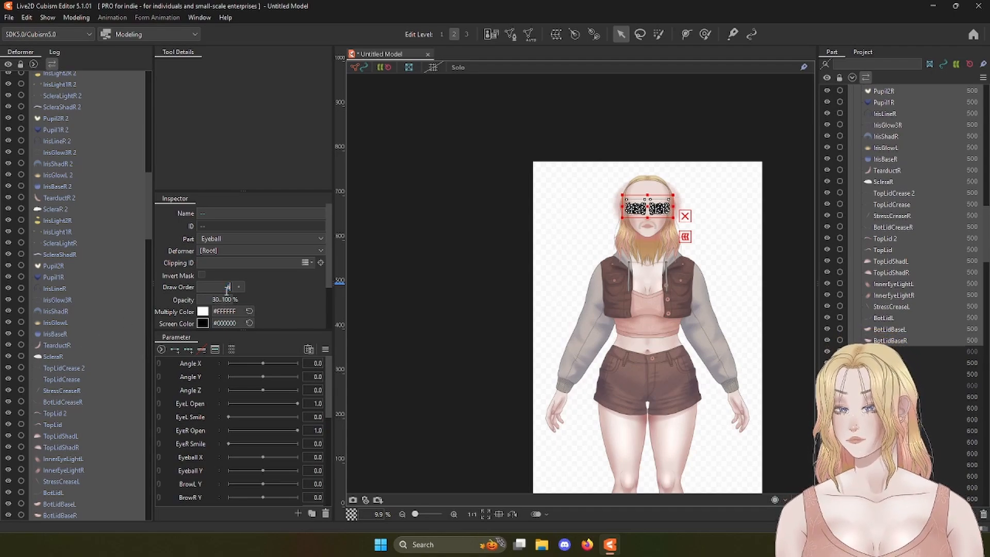
type("600")
key("Return")
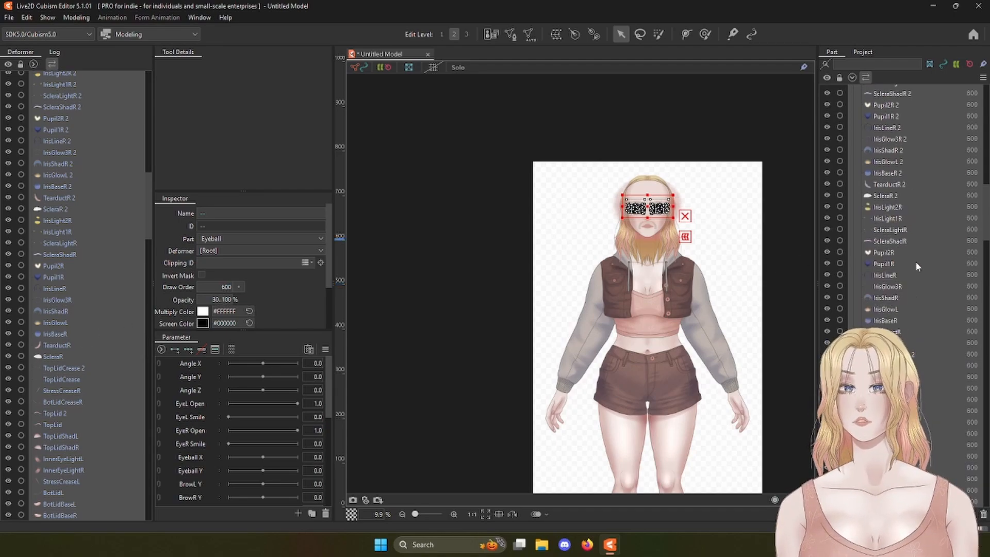
Step: Set the draw order of the BrowL and BrowR layers in the Brows part to 600
scroll(916, 263, "up", 5)
scroll(915, 272, "up", 8)
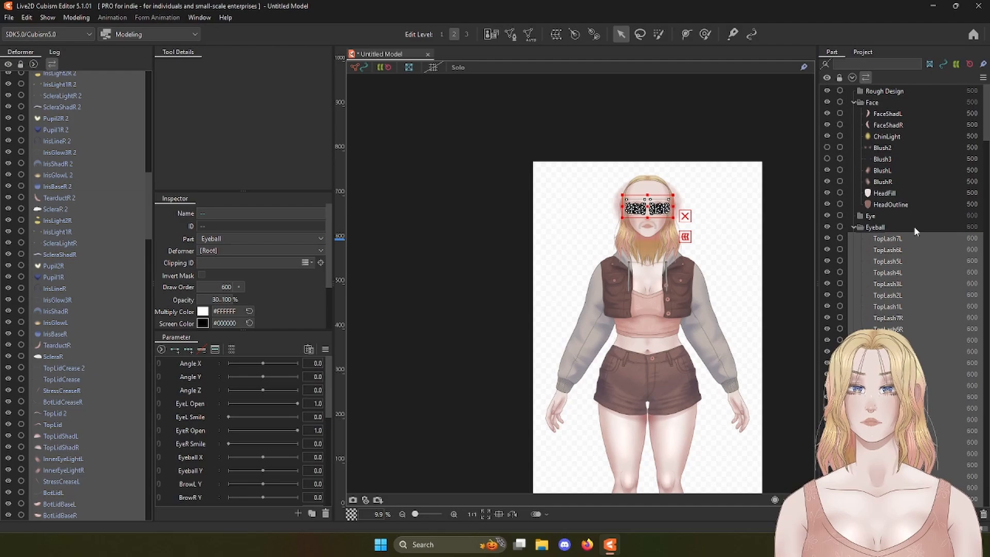
scroll(904, 205, "down", 10)
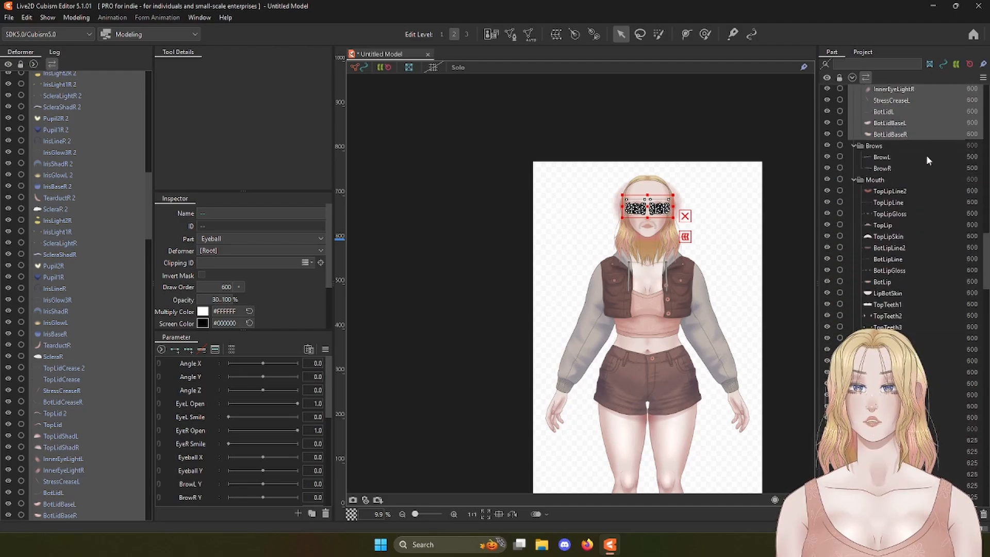
left_click(925, 156)
left_click(926, 168, "ctrl")
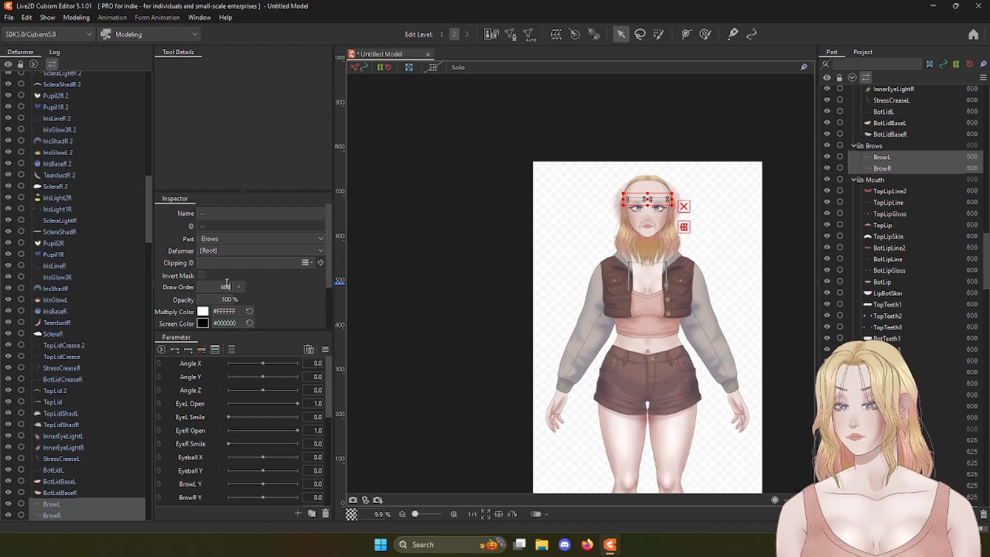
Step: Set the draw order of the Bangs layers, FrntHair1L through FrntHairShad3L, to 700 and of the Hair Back layers to 300
scroll(898, 233, "down", 10)
left_click(899, 195)
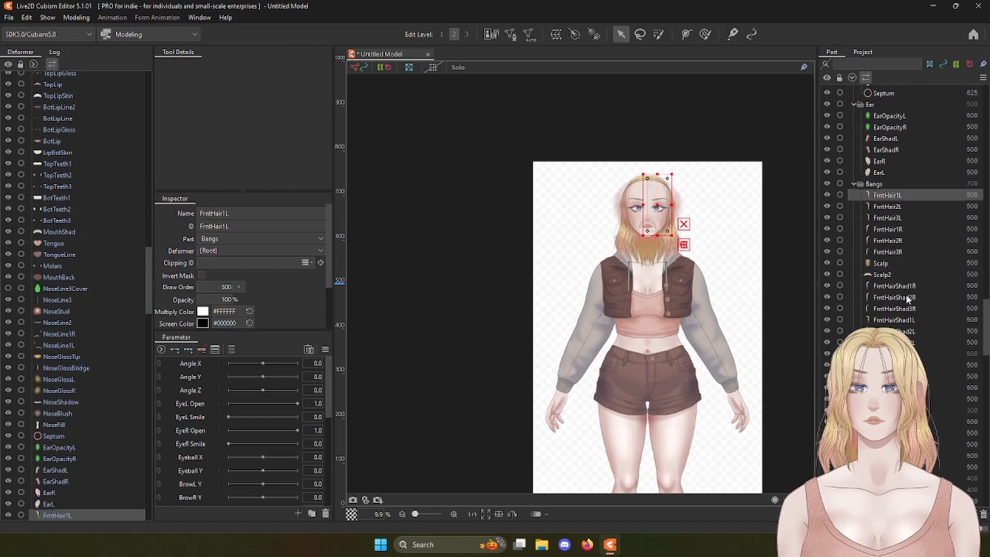
left_click(906, 342, "shift")
key("Return")
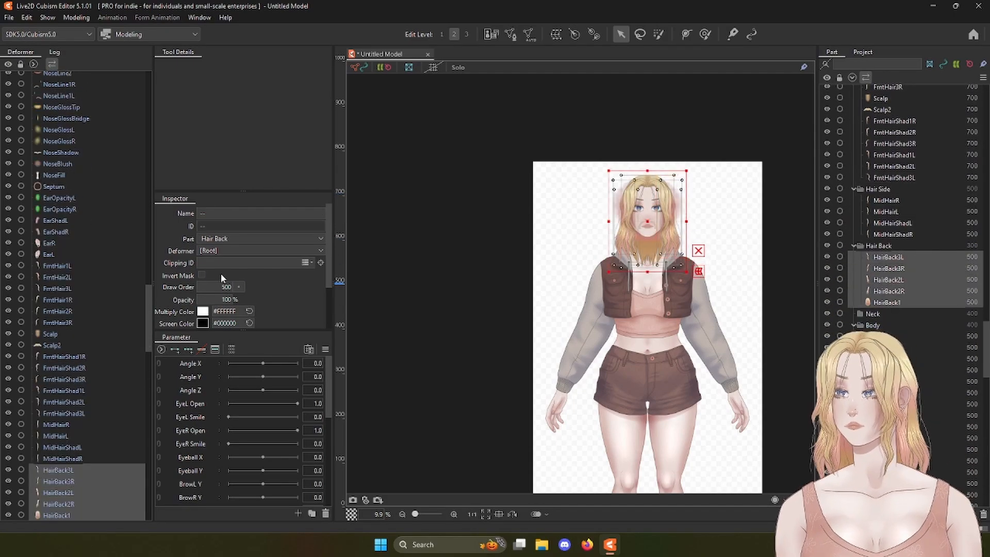
Step: Set the draw order of all layers in the Body part, BootL through JacketHoodBack, to 400
scroll(897, 206, "down", 3)
left_click(891, 171)
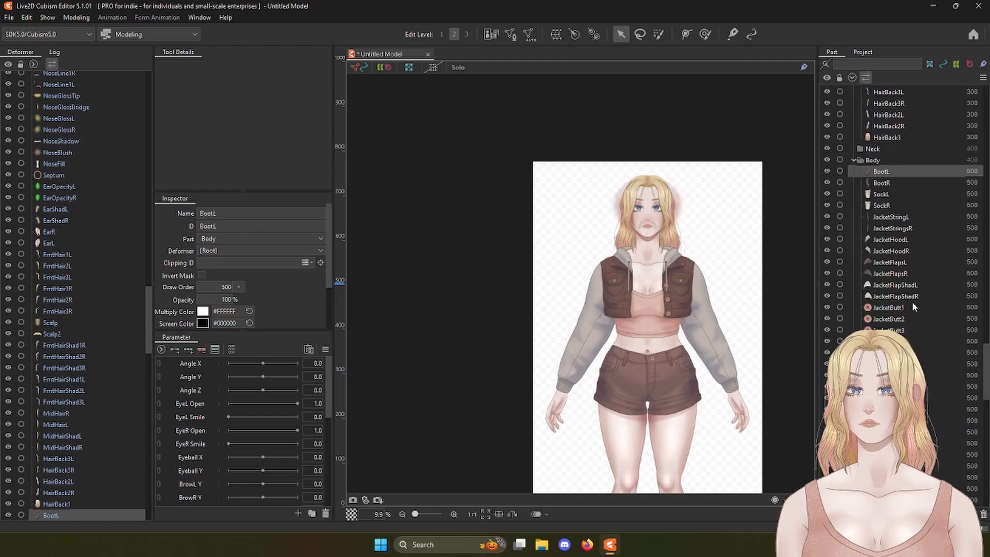
scroll(915, 308, "down", 12)
left_click(897, 479, "shift")
double_click(227, 287)
key("Return")
scroll(965, 230, "up", 15)
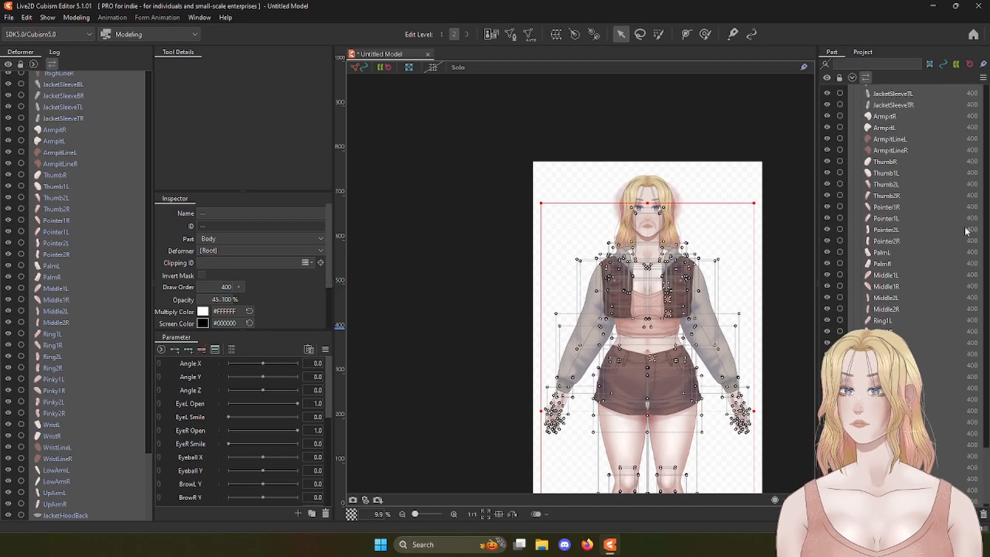
Step: Deselect the layers and examine the stacking of the whole figure, then of the face and hair up close
left_click(789, 270)
scroll(694, 236, "down", 3)
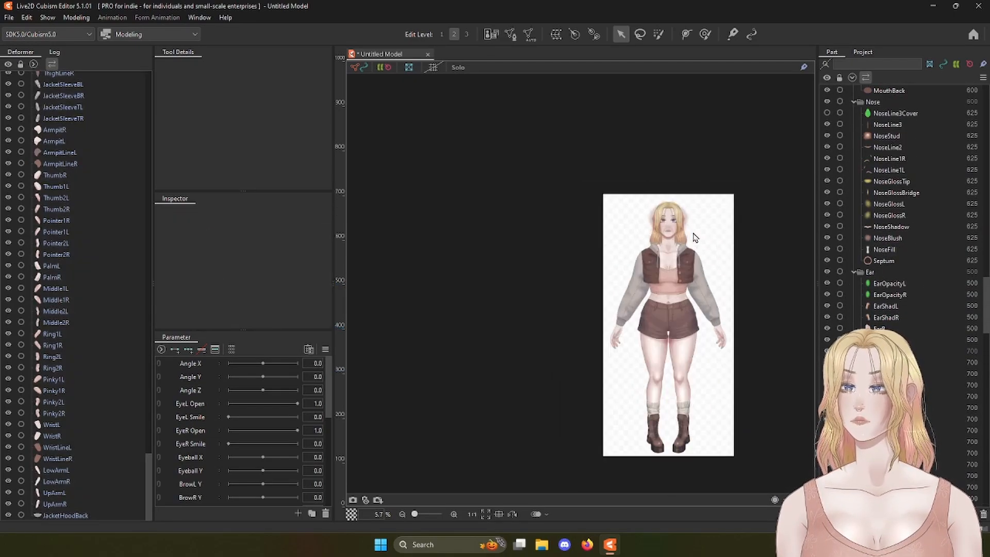
scroll(694, 238, "up", 2)
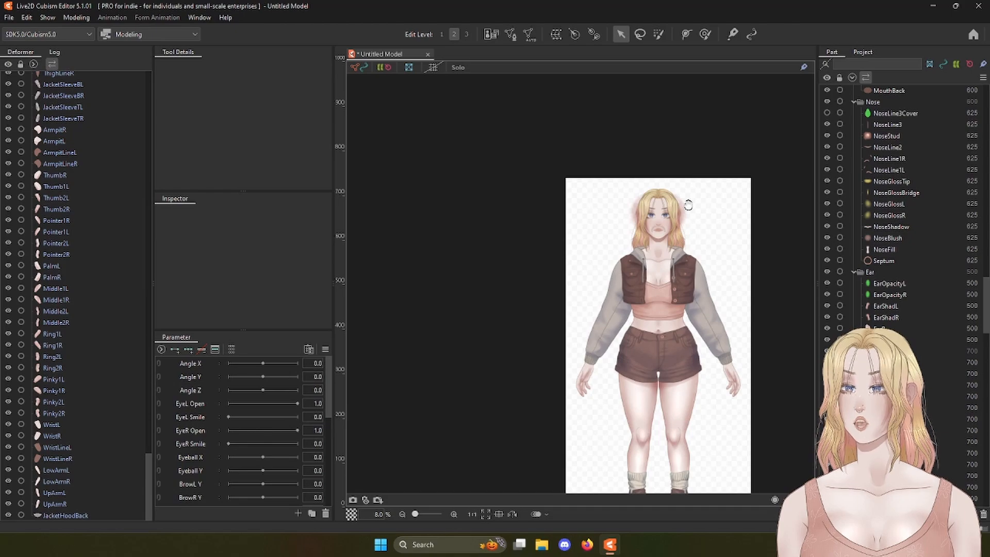
scroll(690, 207, "up", 4)
scroll(714, 220, "up", 1)
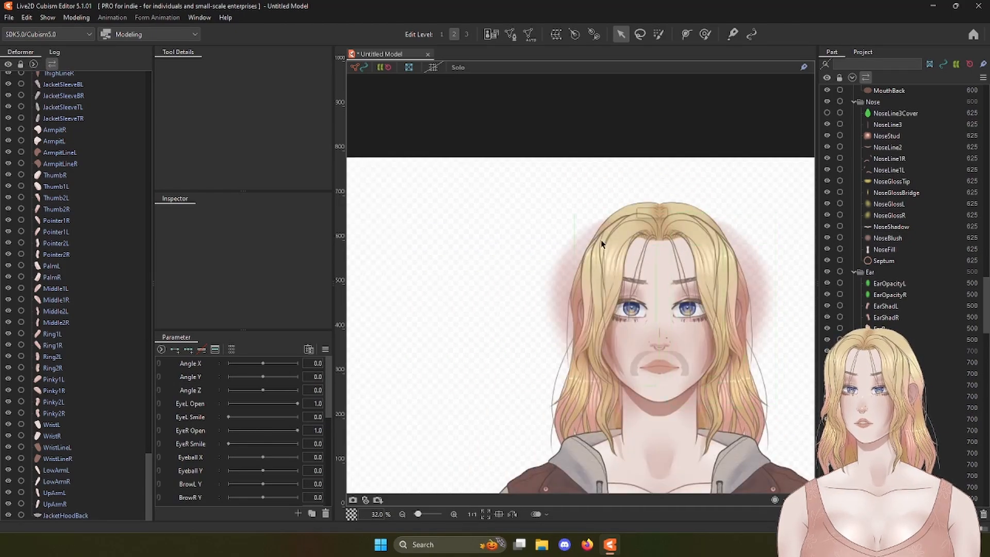
left_click_drag(782, 360, 763, 306)
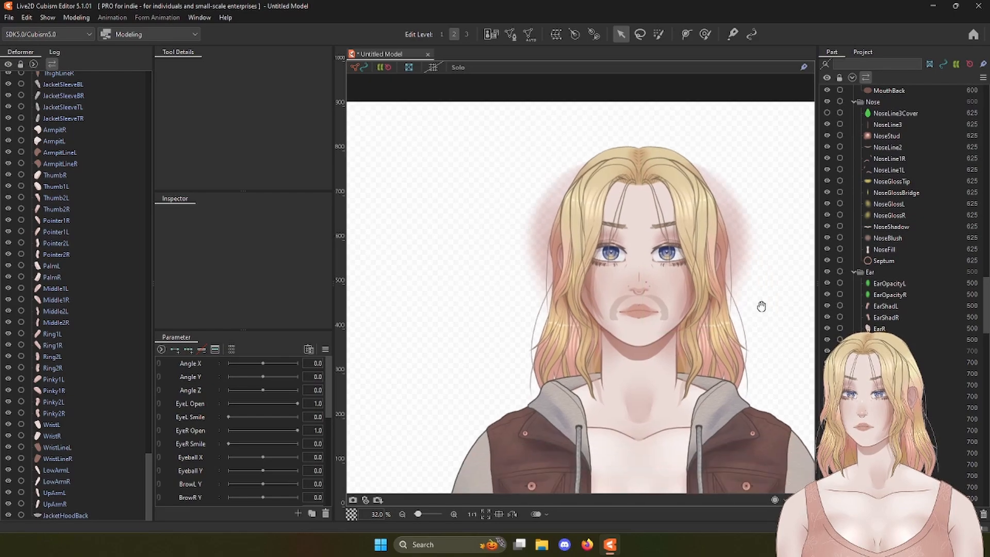
Step: Try clipping the Face layers FaceShadL through BlushR to HeadFill by choosing it from the list of available layers
scroll(896, 319, "up", 15)
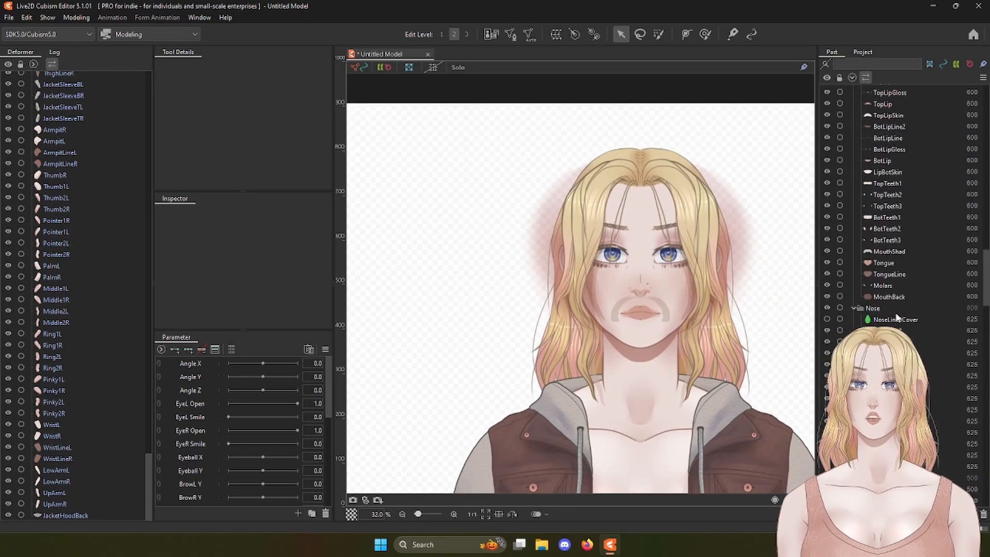
scroll(884, 303, "up", 5)
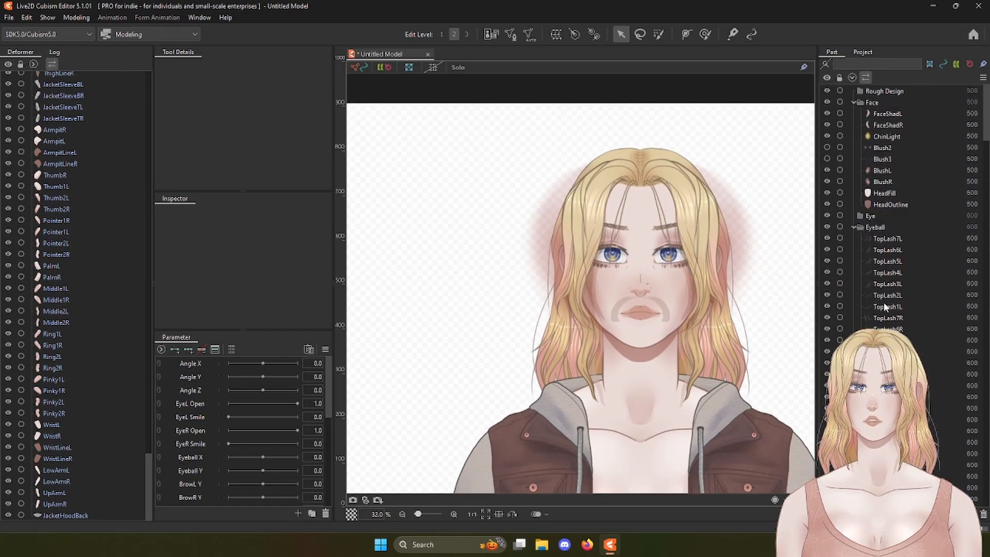
left_click(878, 117)
left_click(881, 182, "shift")
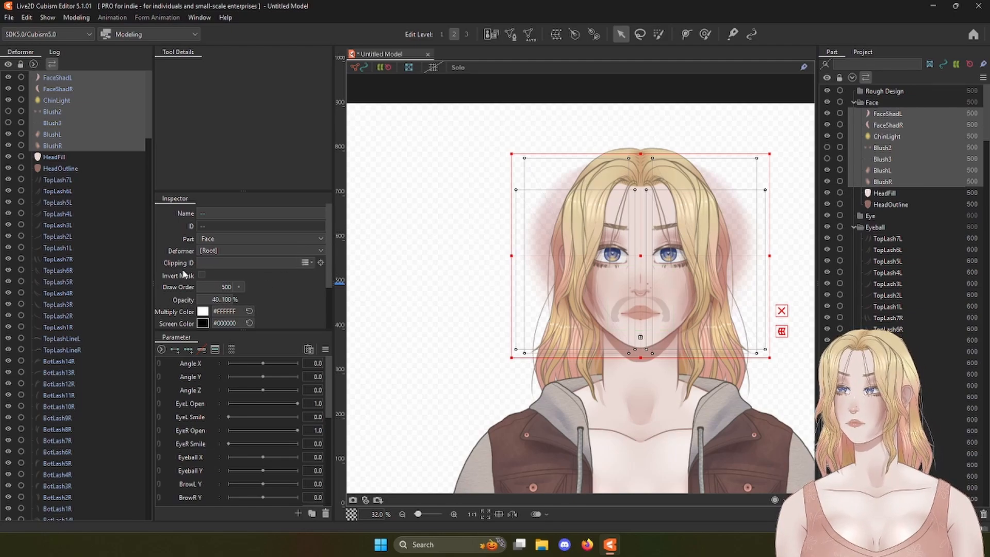
left_click(305, 263)
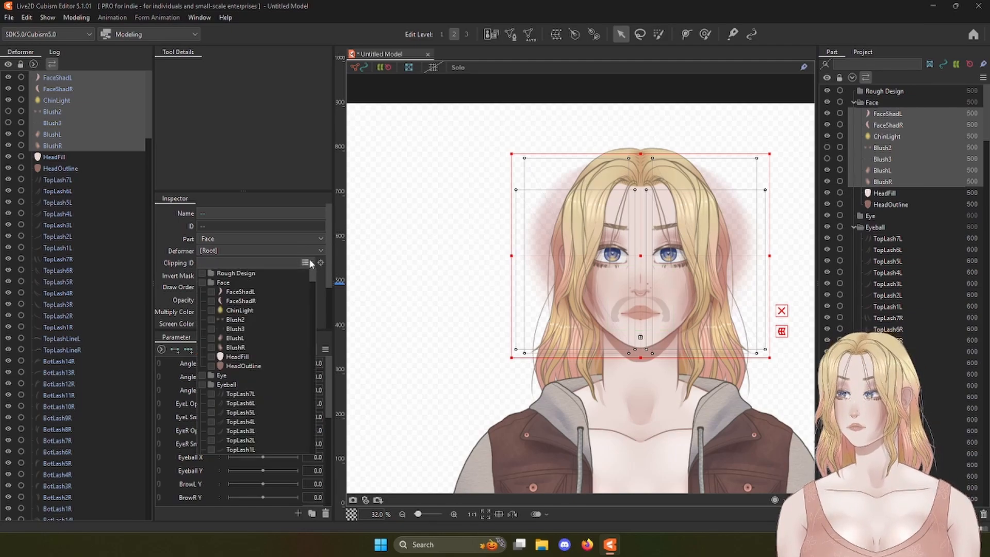
left_click(211, 356)
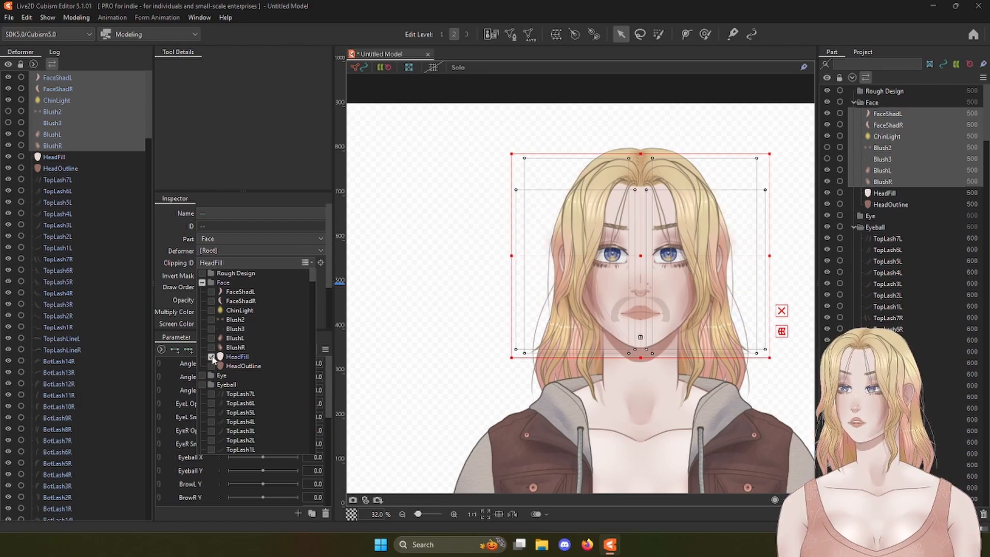
left_click(322, 289)
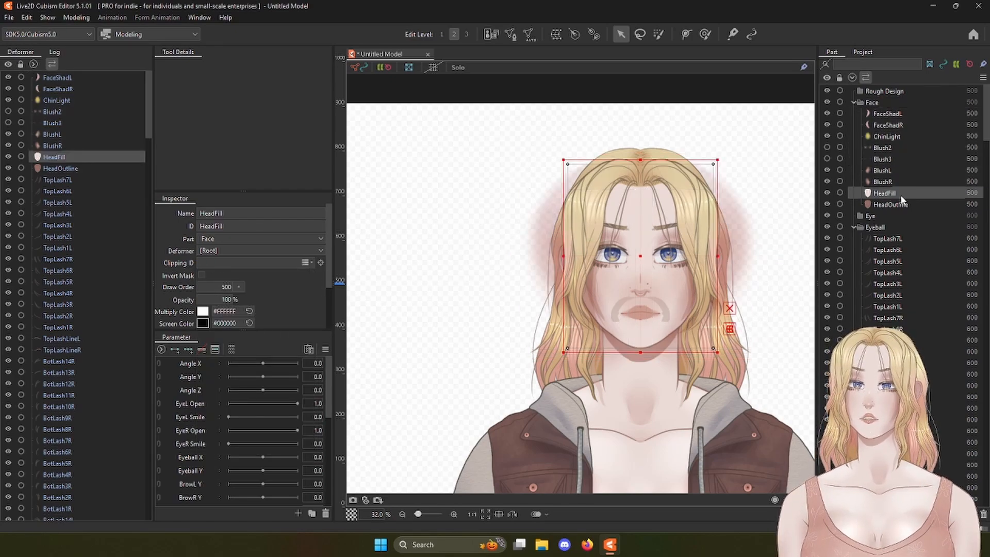
Step: Copy HeadFill's ID and paste it as the clipping ID of the Face layers FaceShadL through BlushR
double_click(227, 223)
key("ctrl+c")
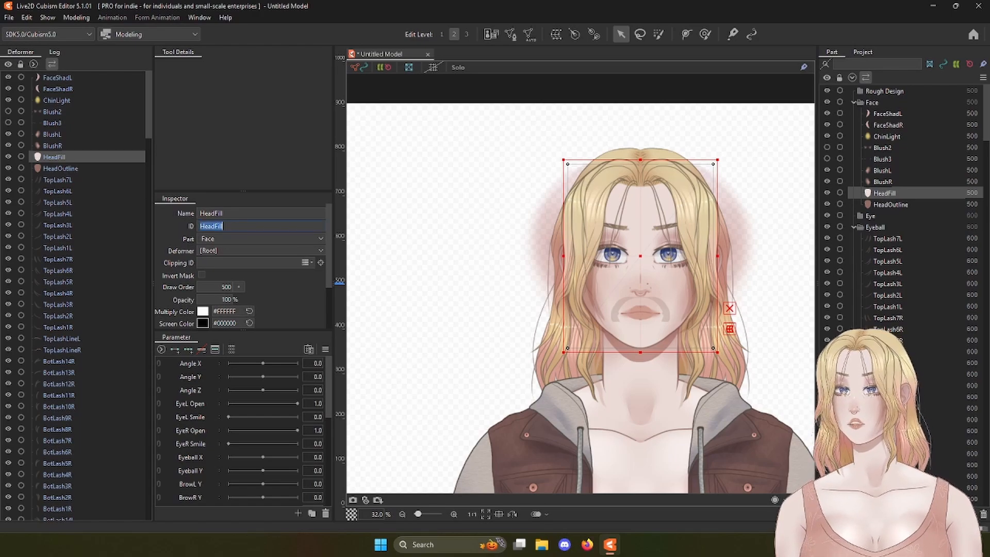
left_click(898, 178)
left_click(882, 115, "shift")
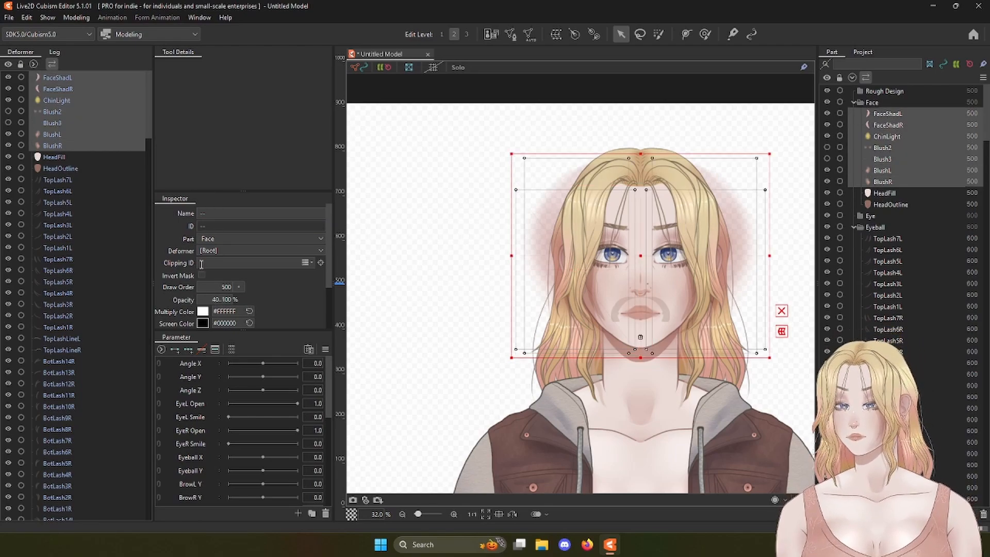
key("ctrl+v")
key("Return")
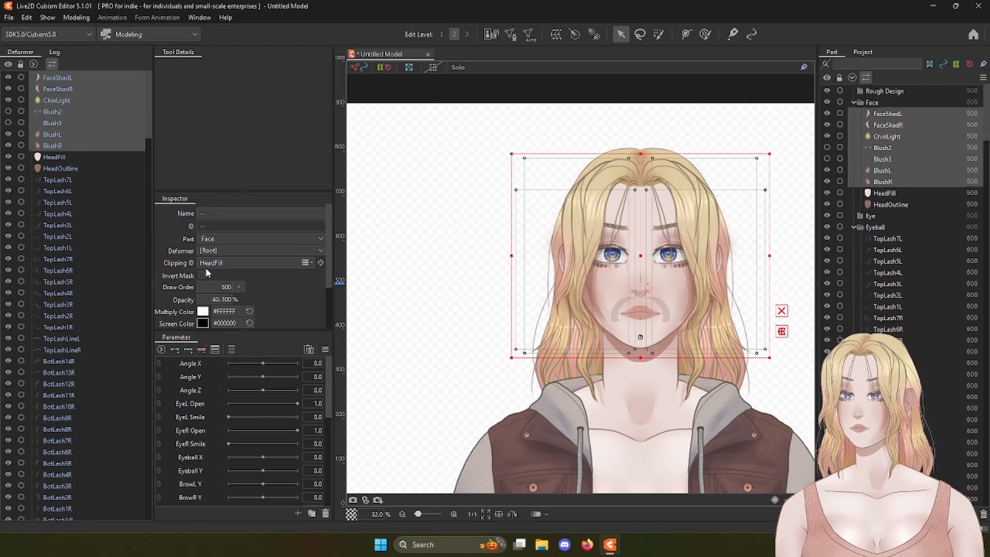
Step: Try adding HeadOutline as a second clipping mask for the Face layers FaceShadL through BlushR, and remove it from the mask list
left_click(881, 196)
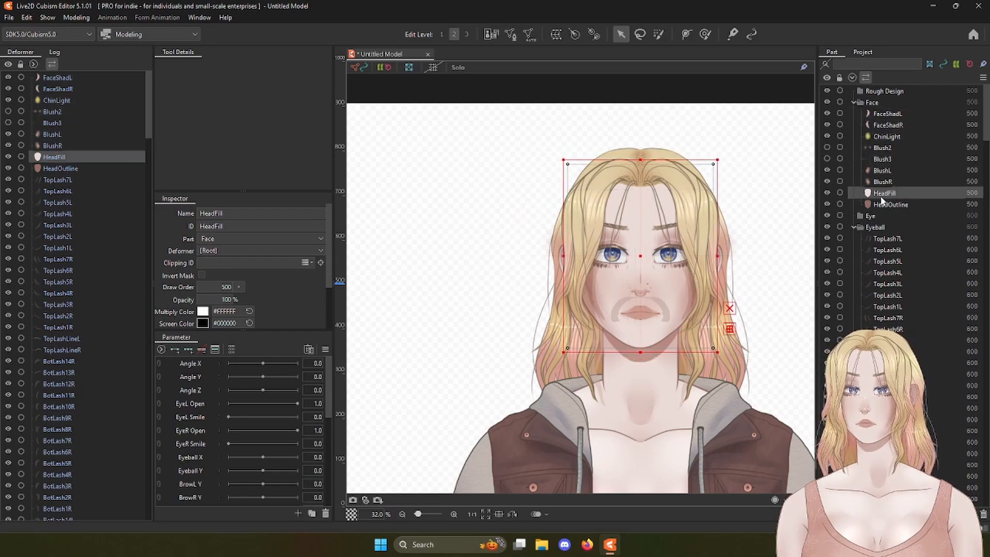
left_click(883, 182)
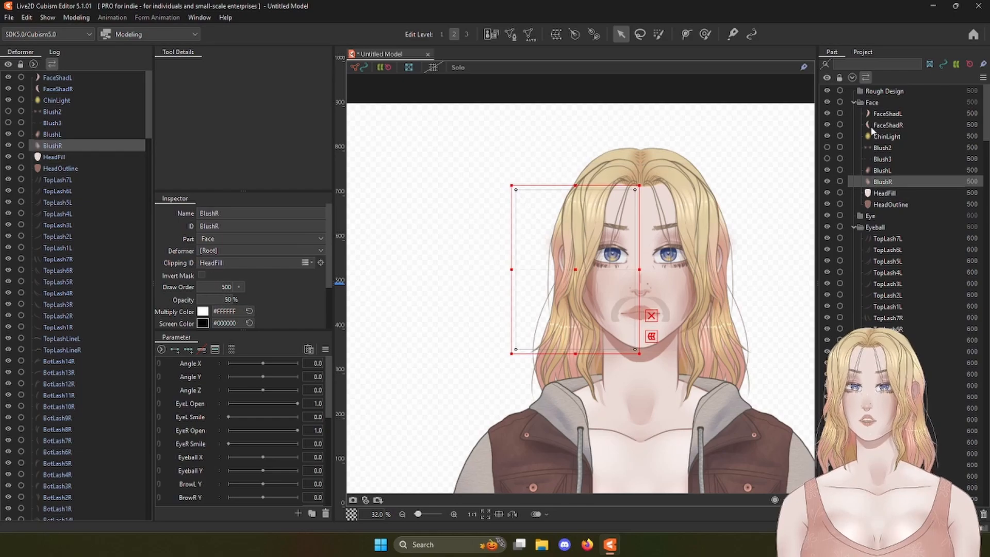
left_click(885, 115, "shift")
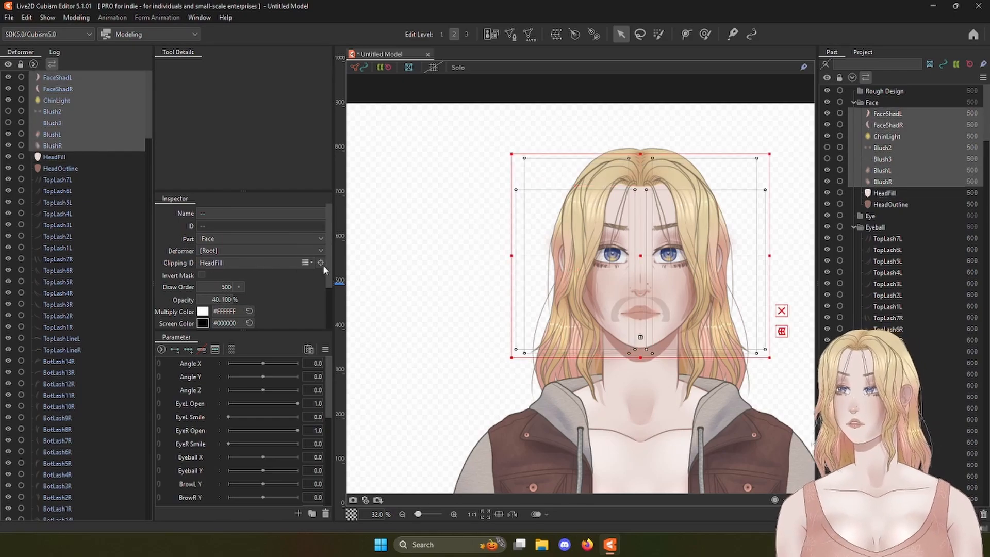
left_click(306, 263)
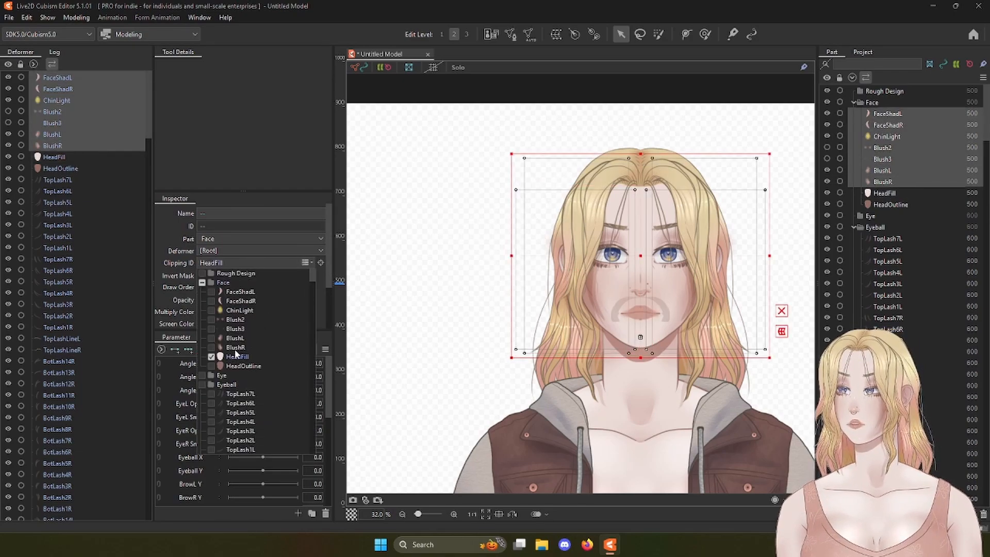
left_click(211, 367)
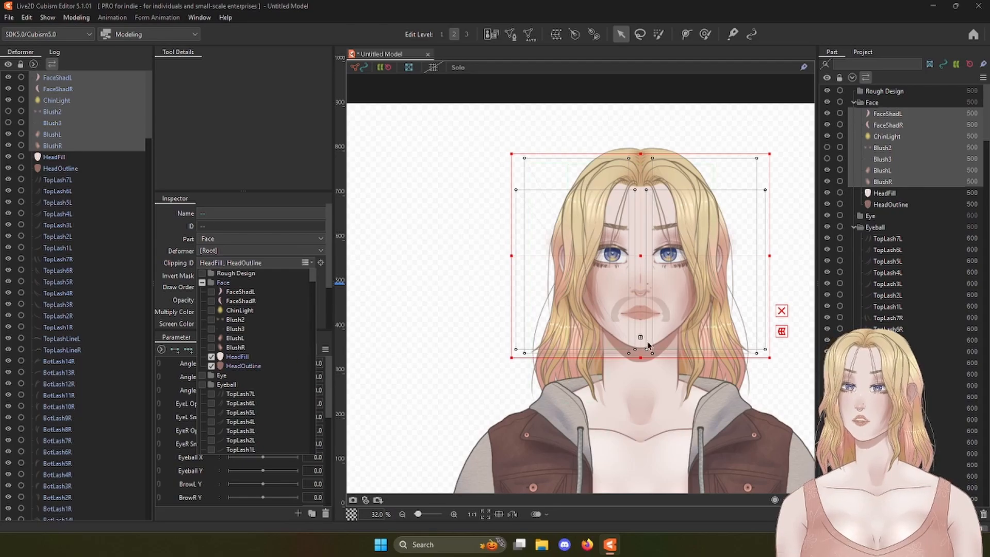
scroll(676, 330, "up", 4)
scroll(676, 330, "down", 2)
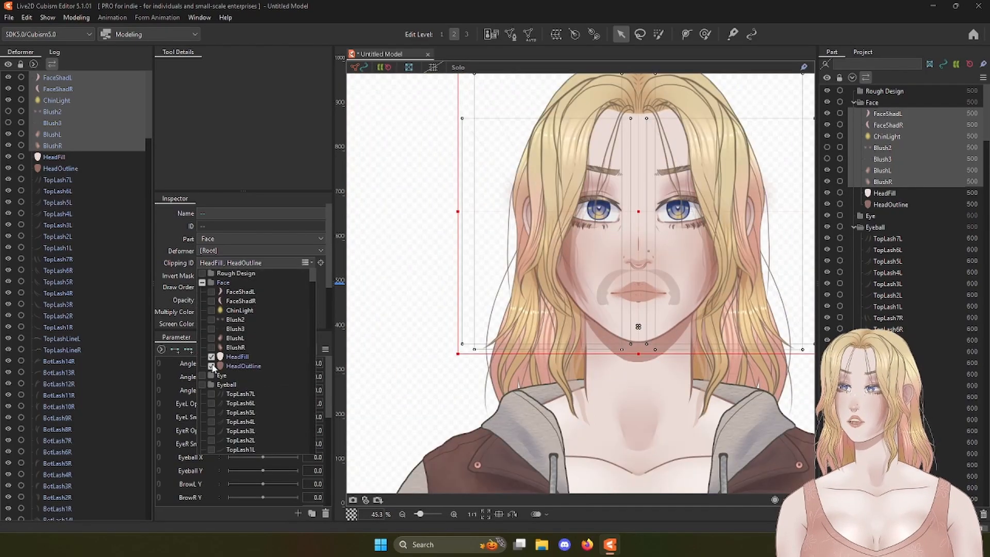
left_click(211, 366)
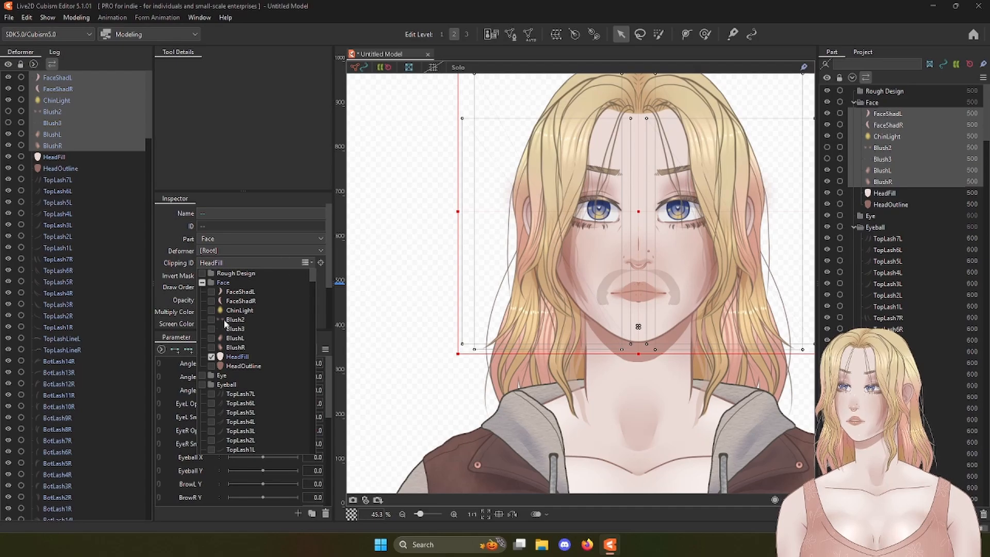
Step: Clear the clipping of the Face layers FaceShadL through BlushR, and clip them again by copying and pasting HeadFill's ID
left_click(211, 357)
left_click(260, 264)
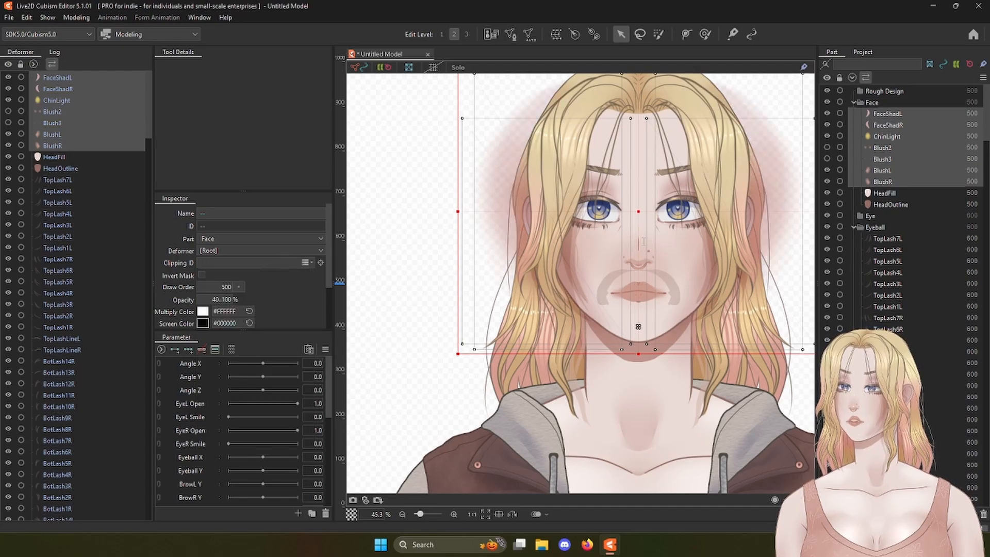
left_click(883, 195)
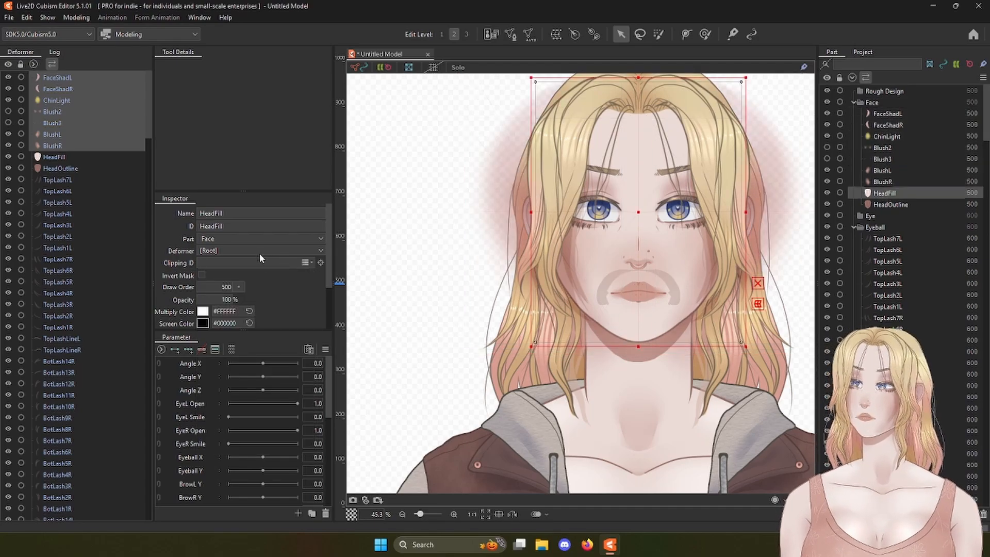
double_click(240, 225)
key("ctrl+c")
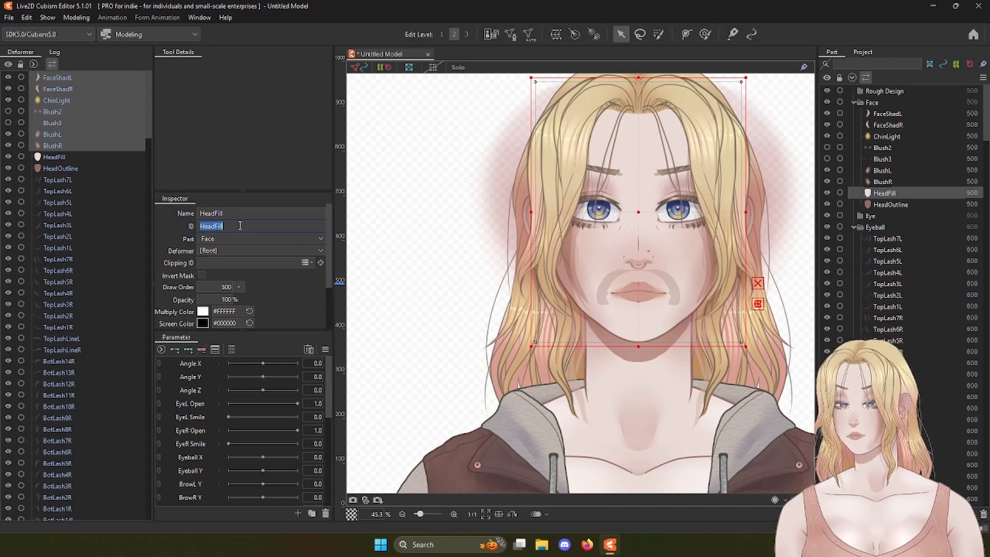
left_click(884, 182)
left_click(876, 122, "shift")
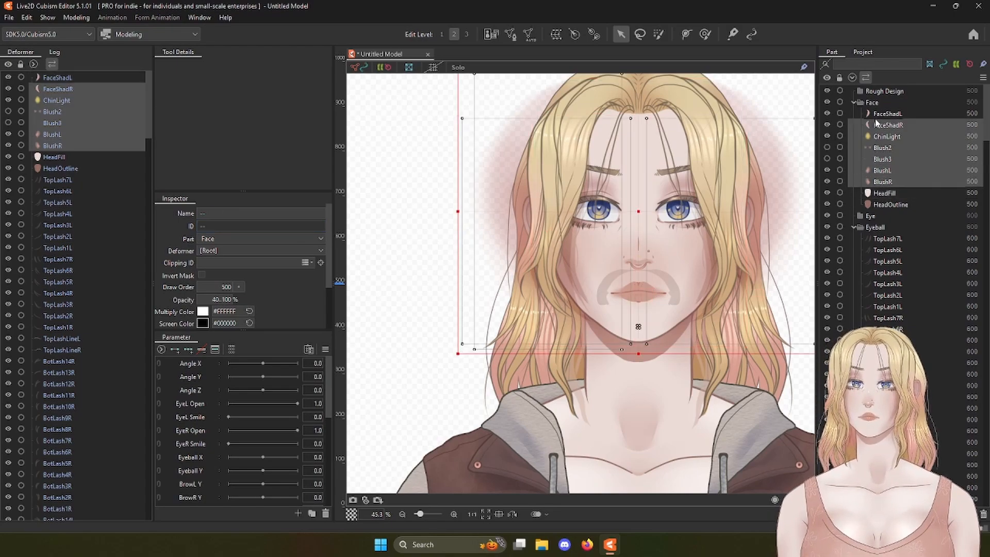
left_click(879, 107, "shift")
left_click(885, 107, "ctrl")
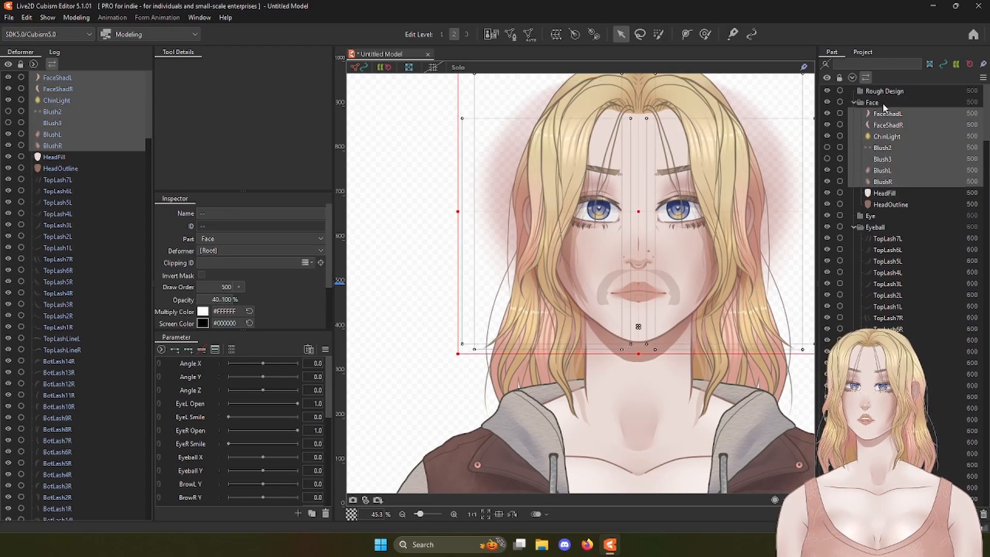
left_click(241, 260)
key("ctrl+v")
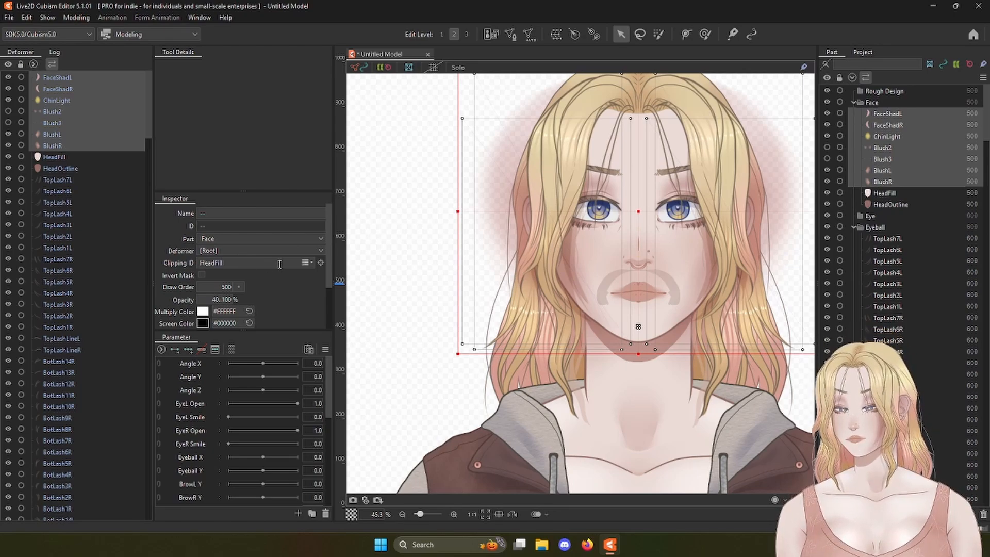
key("Return")
Step: Copy HeadOutline's ID and append it after a comma to the HeadFill clipping ID of the Face layers FaceShadL through BlushR
left_click(917, 203)
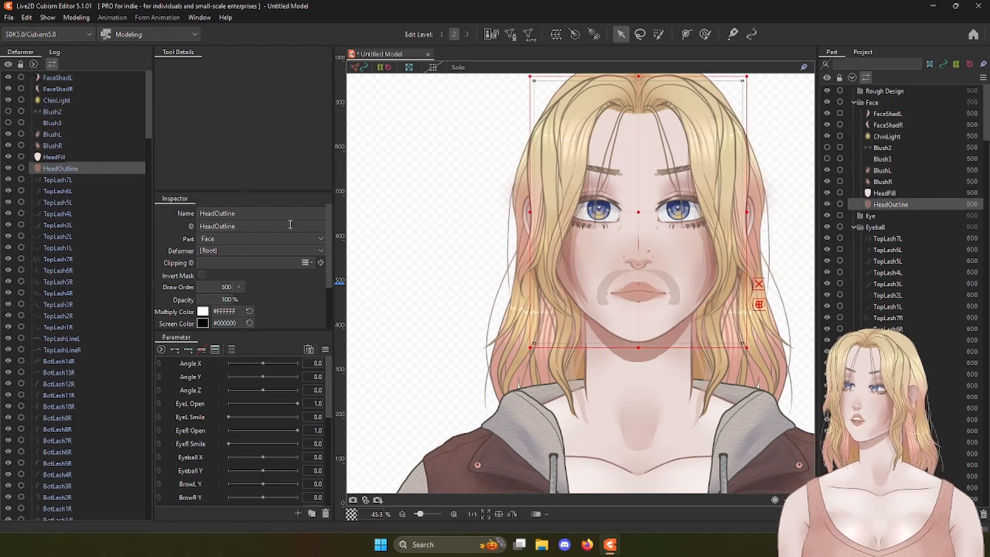
double_click(252, 222)
key("ctrl+c")
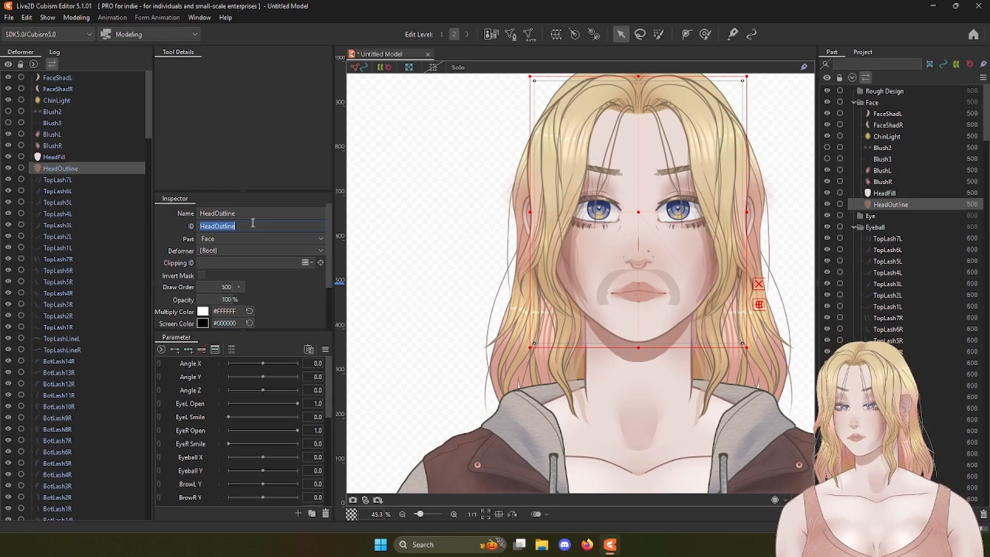
left_click(890, 181)
left_click(888, 119, "shift")
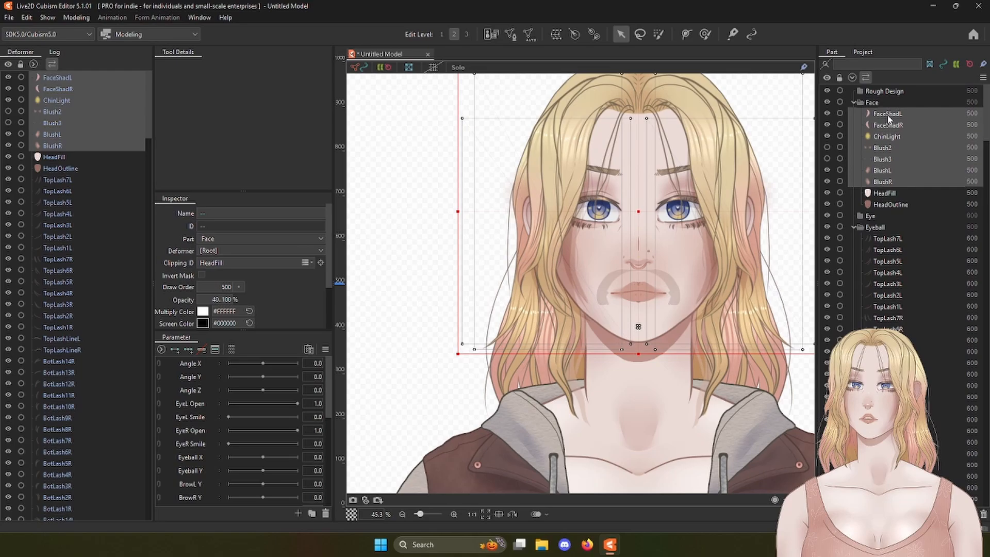
double_click(262, 263)
left_click(259, 262)
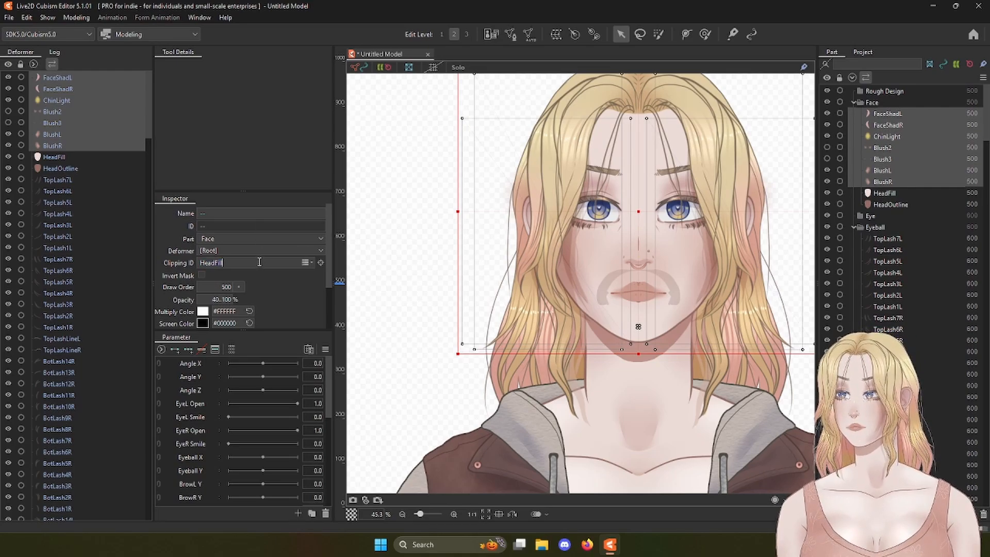
type(",")
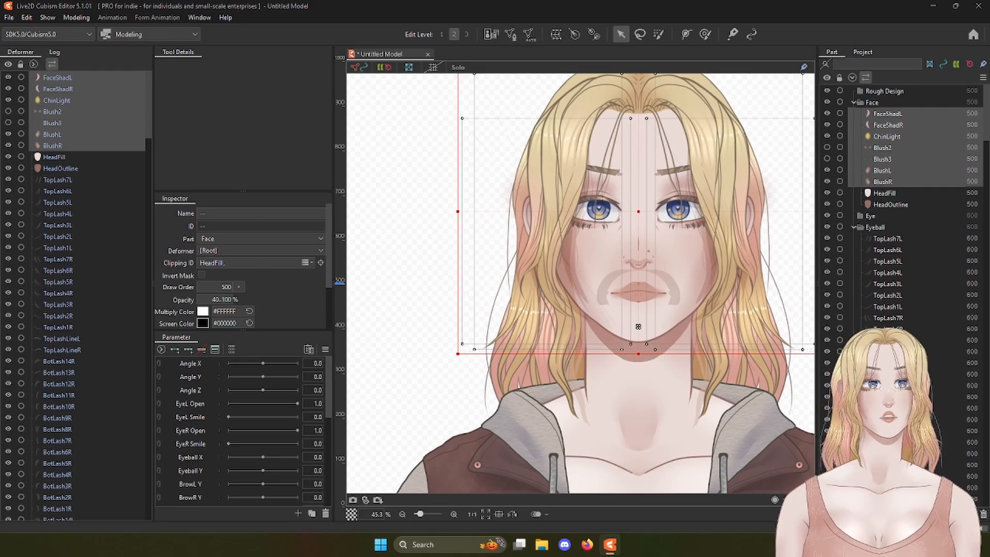
left_click(239, 262)
double_click(240, 263)
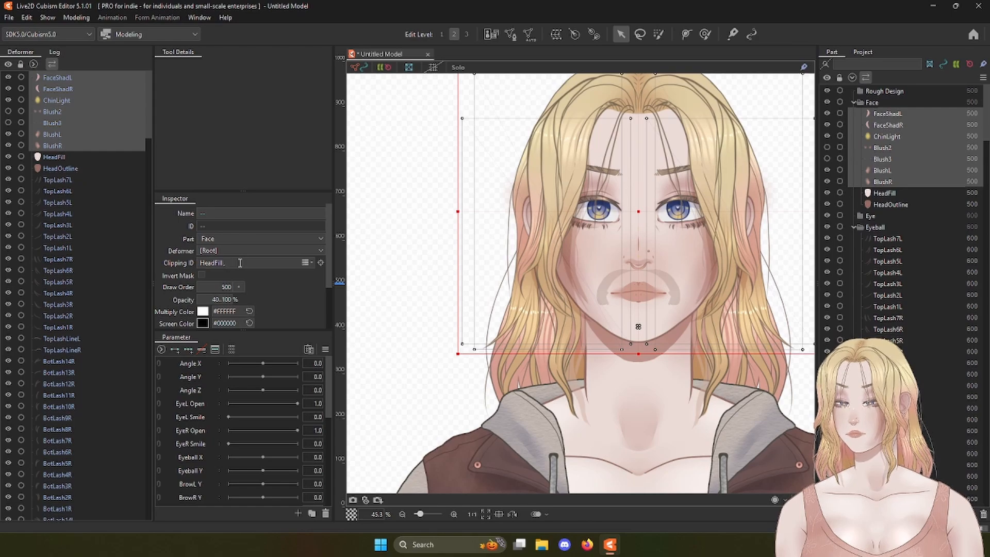
key("ctrl+v")
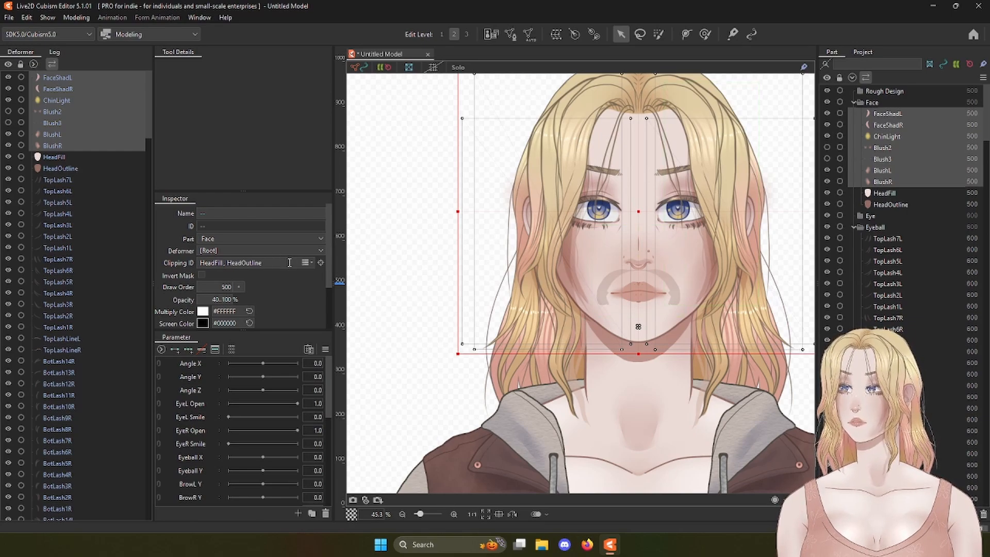
Step: Remove HeadOutline from the clipping masks of the Face layers FaceShadL through BlushR and deselect the layers
left_click(308, 264)
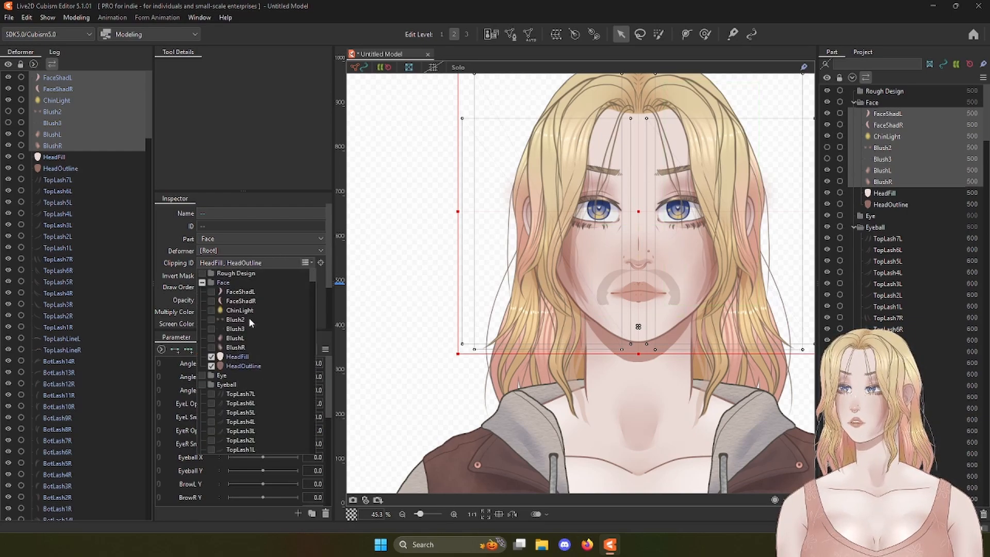
left_click(214, 366)
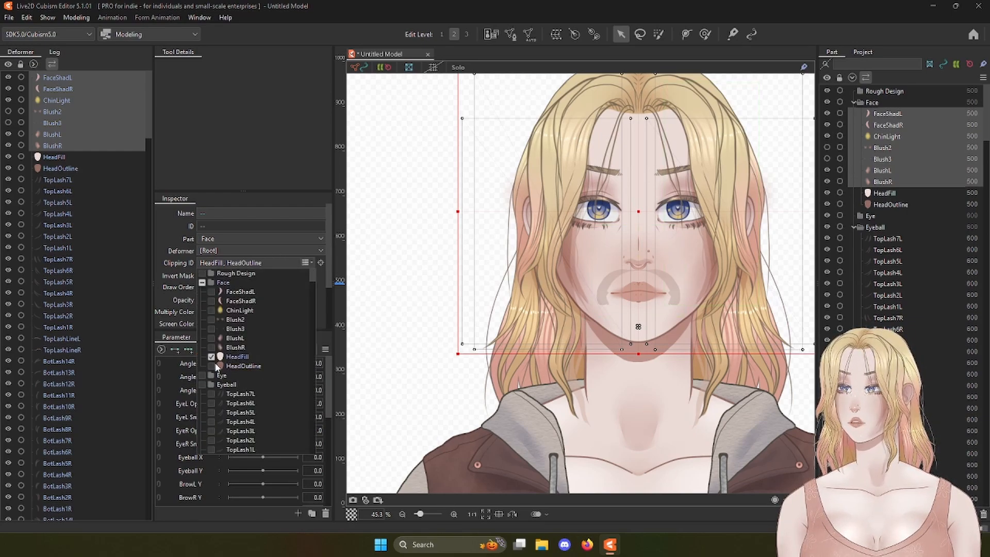
left_click(415, 302)
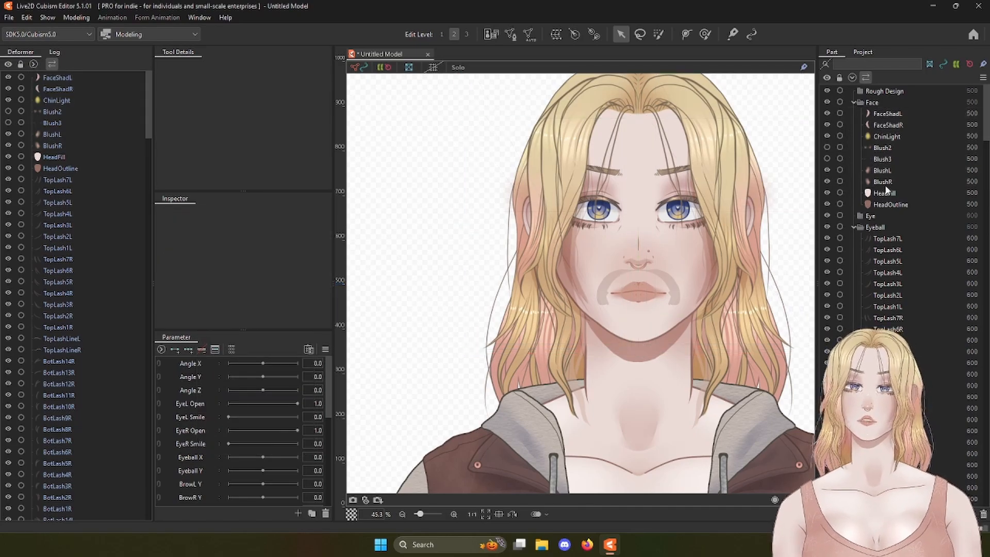
Step: Clip the Eyeball layers IrisLight2R 2 through TearductR 2 to ScleraR 2
scroll(890, 188, "down", 6)
scroll(891, 191, "down", 11)
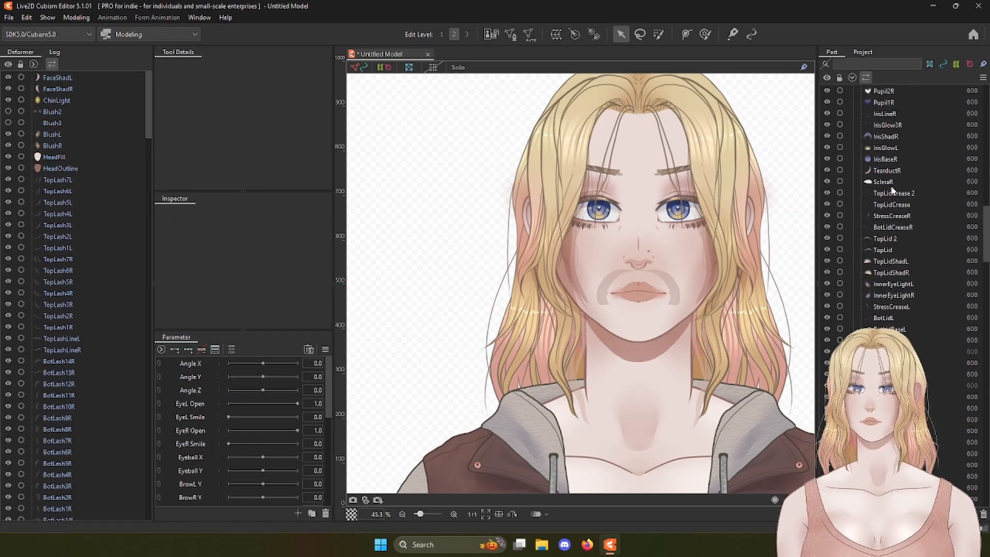
left_click(887, 228)
left_click(894, 353, "shift")
left_click(307, 263)
scroll(254, 329, "down", 15)
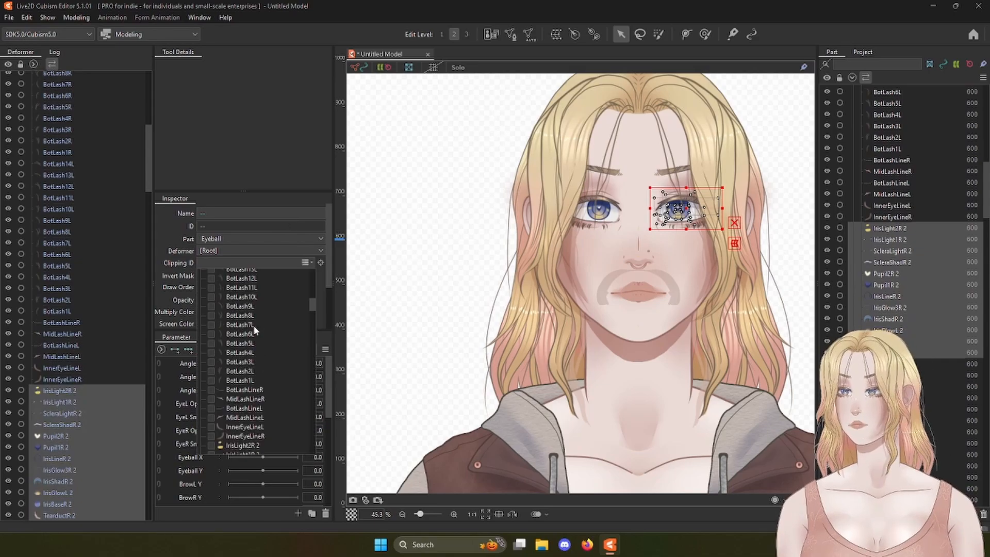
left_click(262, 351)
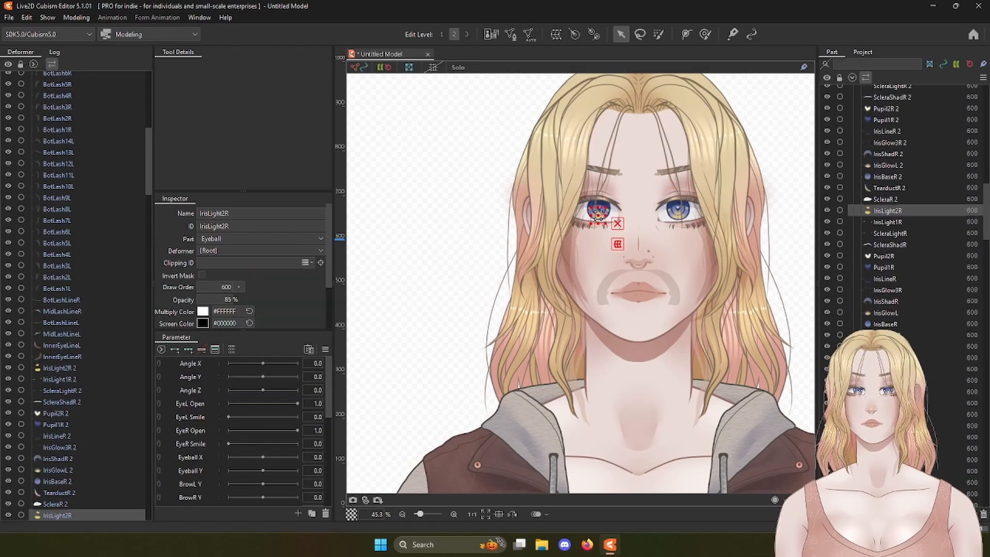
Step: Clip the Eyeball layers IrisLight2R through TearductR to ScleraR
left_click(887, 335, "shift")
left_click(307, 263)
scroll(245, 367, "down", 17)
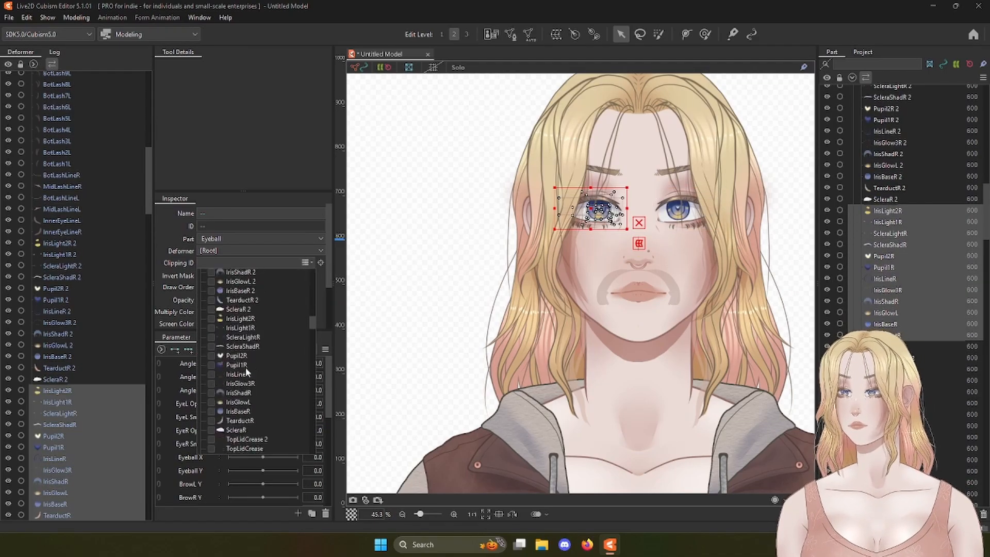
left_click(242, 348)
left_click(910, 279)
Step: Clip the Mouth layers TopTeeth1 through Molars, including the teeth, MouthShad and tongue, to MouthBack
scroll(913, 281, "down", 5)
scroll(912, 281, "down", 6)
left_click(888, 304)
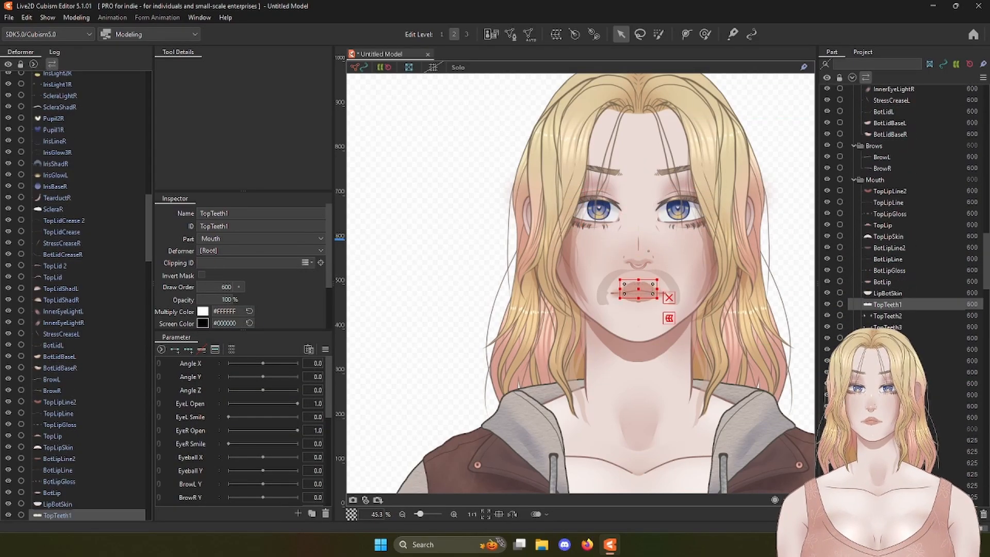
left_click(887, 406, "shift")
left_click(307, 263)
scroll(279, 327, "down", 15)
left_click(242, 379)
left_click(895, 406)
Step: Clip the Nose layers NoseGlossTip through NoseBlush to NoseFill
scroll(894, 402, "down", 5)
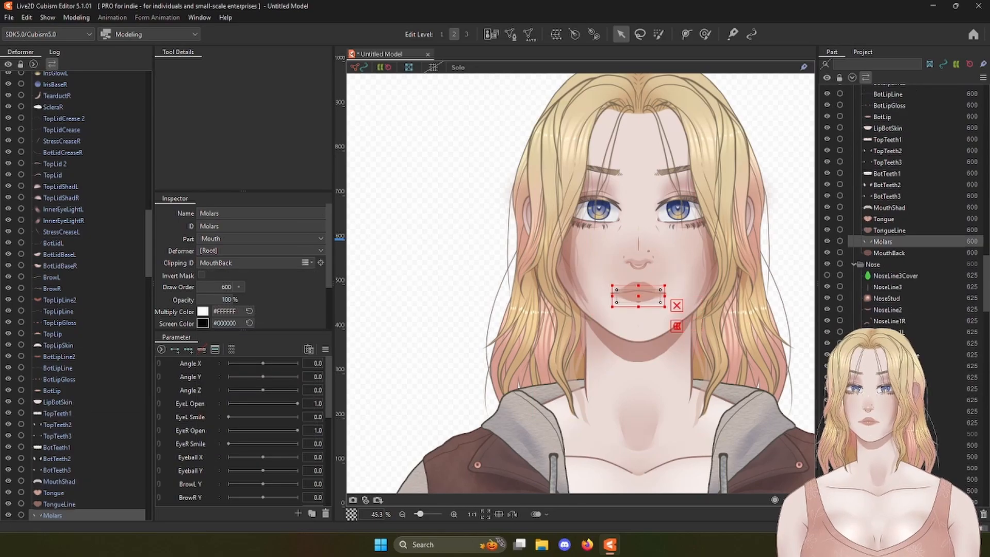
left_click(897, 344)
left_click(897, 399, "shift")
left_click(307, 263)
scroll(281, 338, "down", 18)
left_click(221, 347)
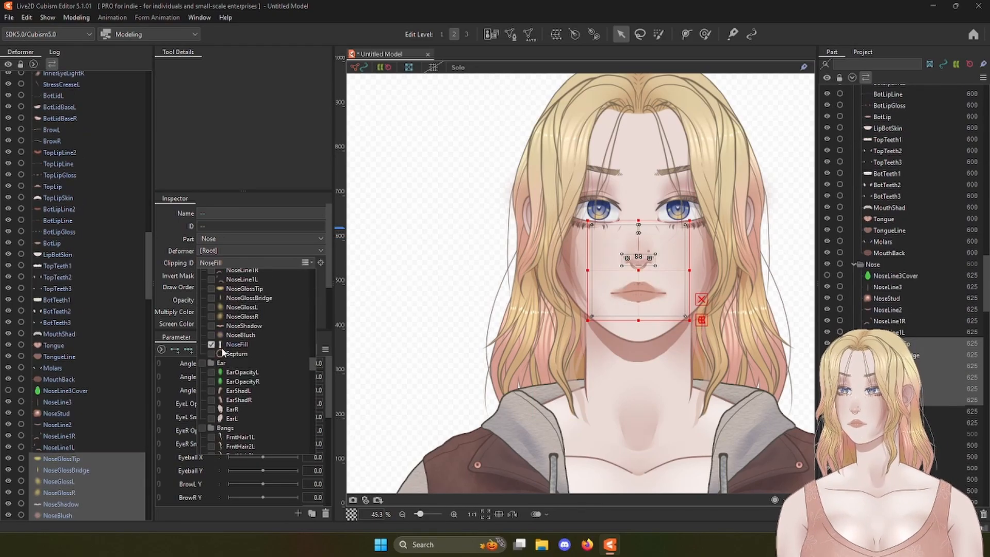
Step: Clip the Ear layer EarShadL to EarL
scroll(889, 344, "down", 5)
left_click(889, 343)
left_click(889, 355, "shift")
left_click(889, 355, "ctrl")
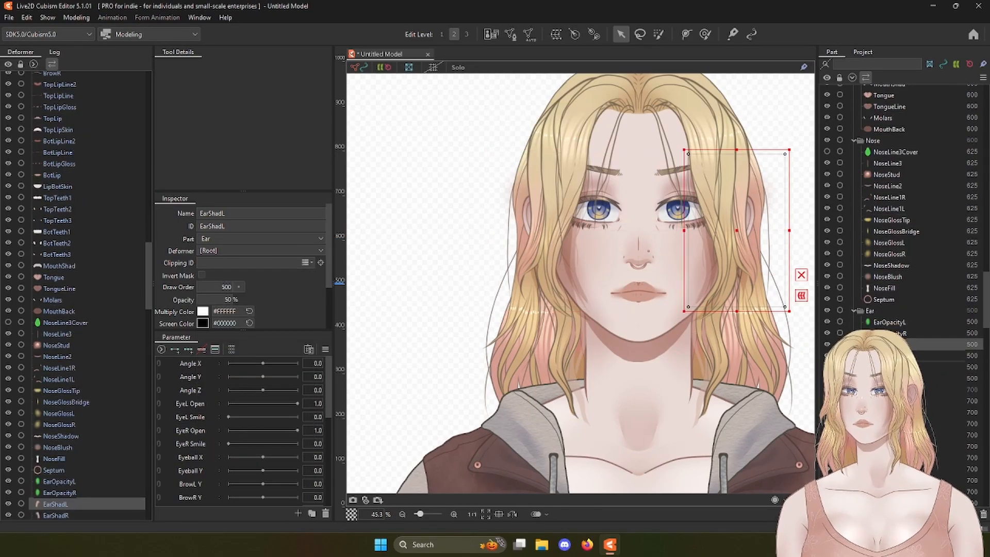
left_click(307, 262)
scroll(287, 326, "down", 15)
left_click_drag(311, 356, 311, 370)
left_click(212, 379)
Step: Clip the Ear layer EarShadR to EarR
left_click(890, 356)
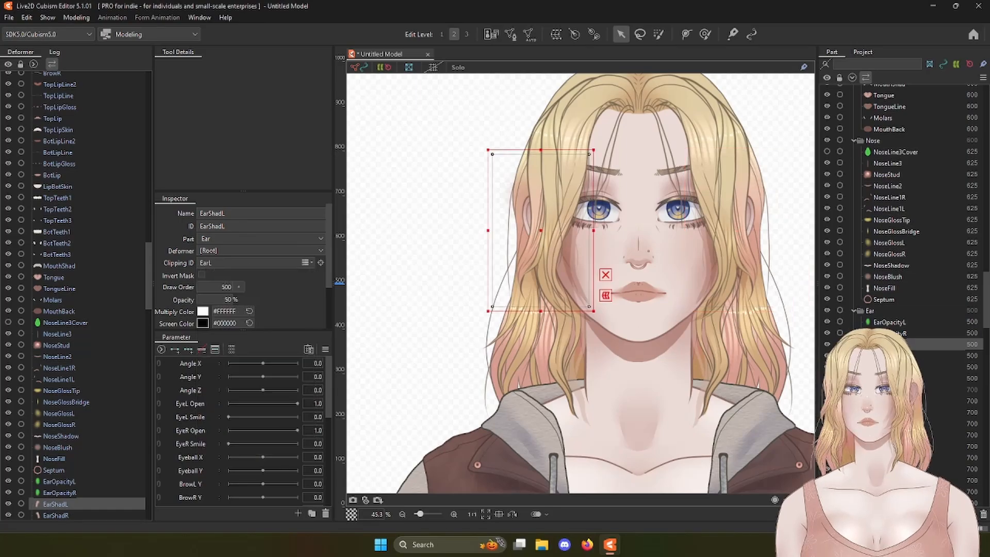
left_click(308, 263)
left_click_drag(311, 273, 311, 363)
left_click(210, 420)
Step: Clip the Bangs shadow layers FrntHairShad1R through FrntHairShad3L to HeadFill in the Face part
scroll(889, 343, "down", 4)
left_click(889, 328)
left_click(889, 384, "shift")
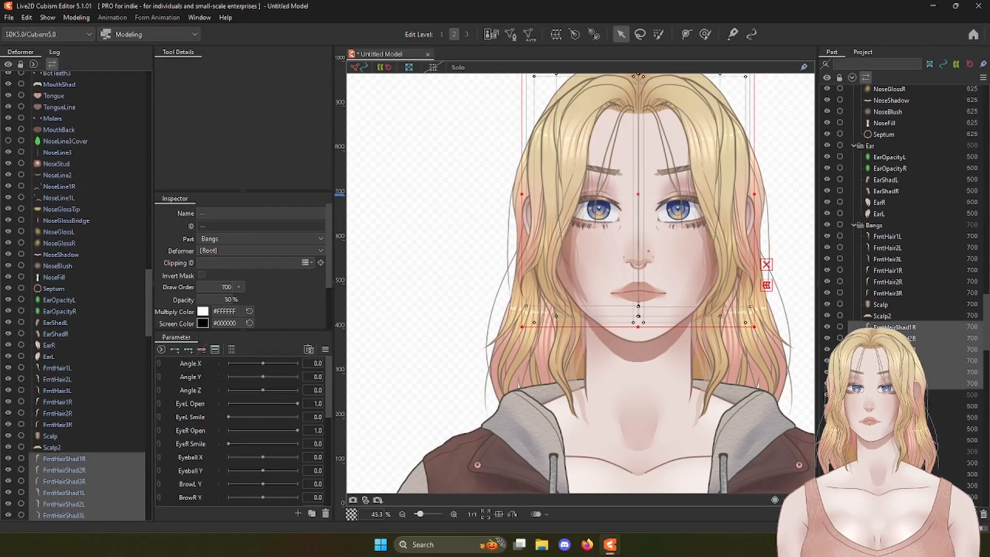
left_click(308, 263)
scroll(268, 351, "down", 6)
scroll(269, 351, "up", 6)
left_click(211, 356)
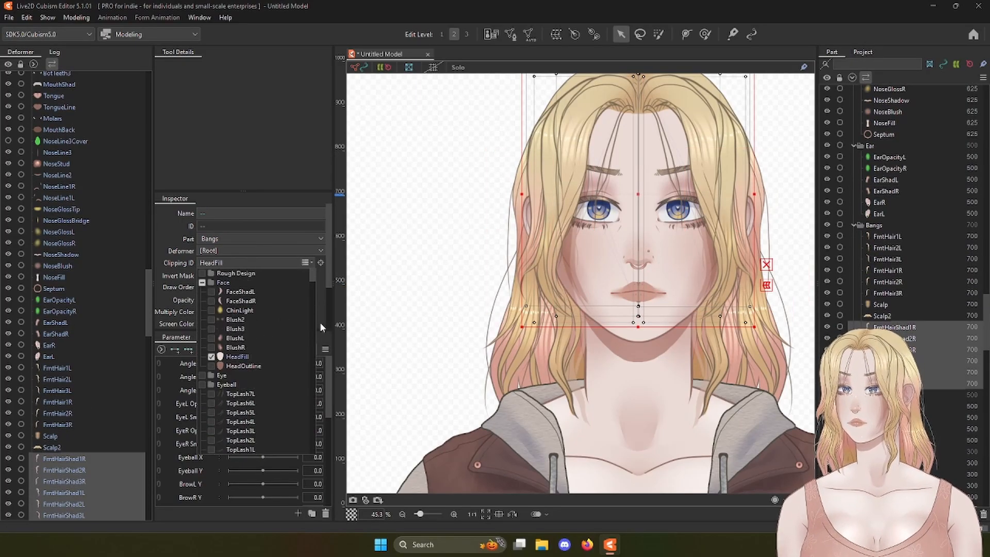
Step: Clip the Hair Side shadow layers MidHairShadL and MidHairShadR to HeadFill and HeadOutline in the Face part
scroll(883, 263, "down", 4)
left_click(883, 263)
left_click(889, 275, "shift")
left_click(308, 263)
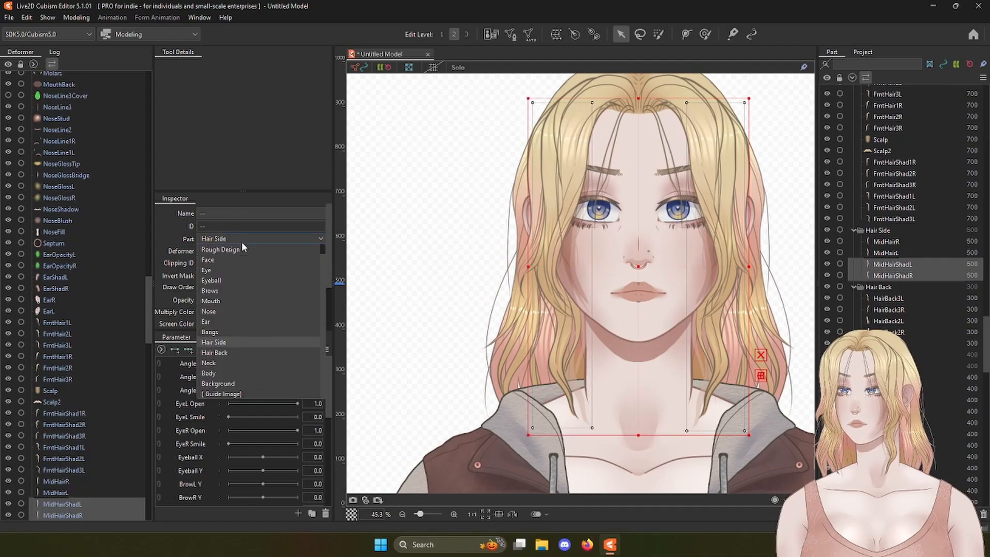
scroll(261, 355, "up", 5)
left_click(212, 356)
left_click(211, 366)
scroll(234, 347, "down", 10)
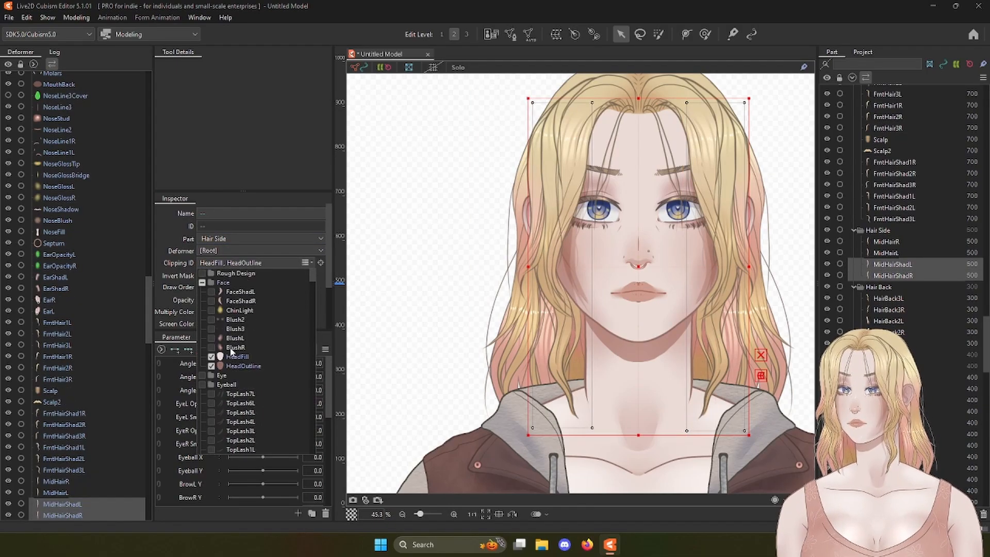
Step: Add Neck and NeckLine to the clipping masks of MidHairShadL and MidHairShadR, keeping HeadFill and HeadOutline
scroll(234, 347, "down", 3)
left_click(211, 392)
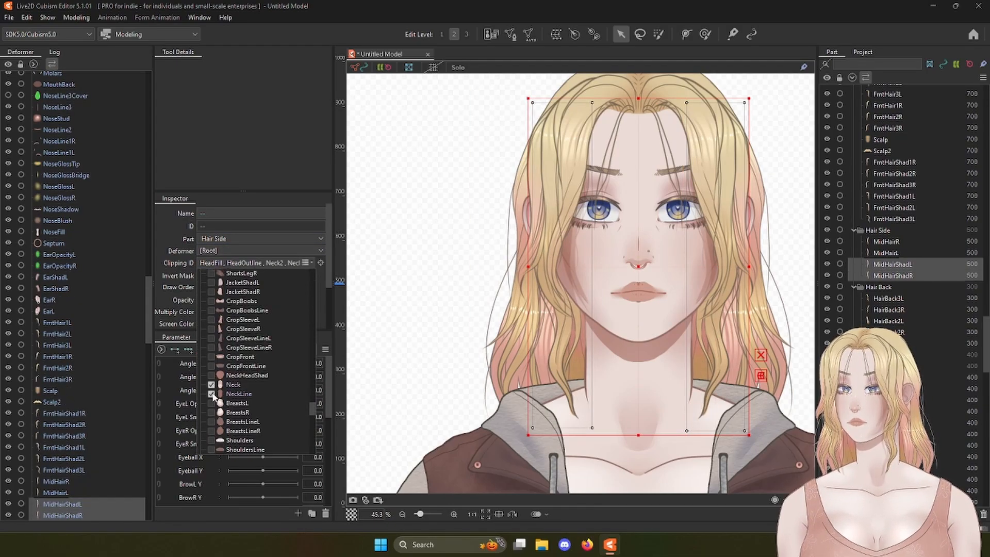
scroll(257, 367, "up", 5)
scroll(256, 367, "up", 3)
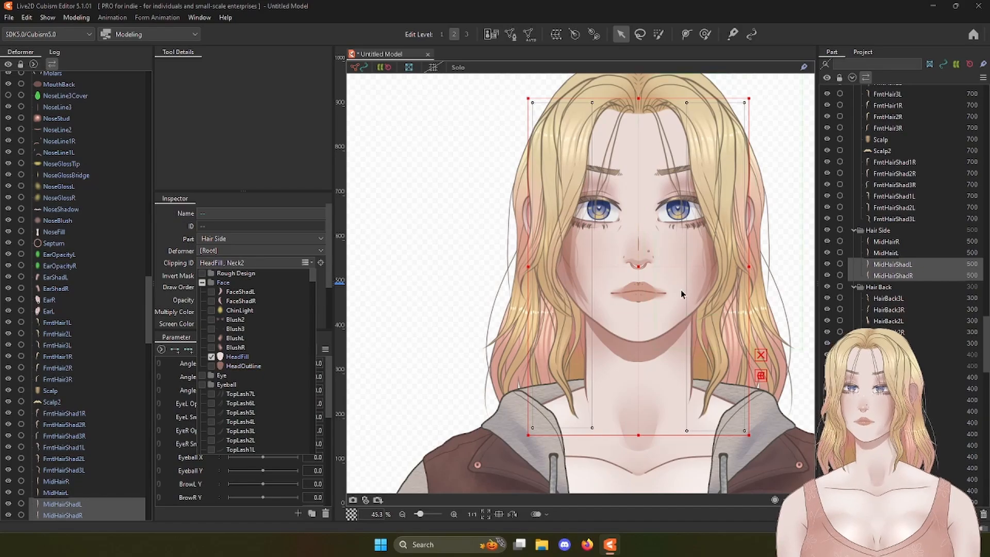
scroll(244, 378, "up", 3)
scroll(243, 377, "down", 10)
left_click(211, 311)
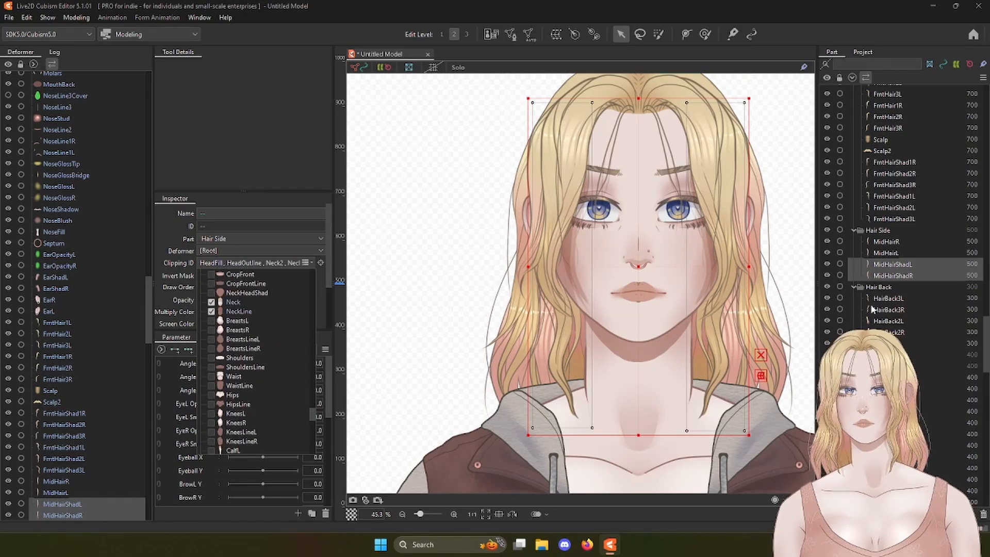
Step: Clip the Body layers ShortsLegShadL and ShortsLegShadR to the thigh layers
scroll(875, 309, "down", 8)
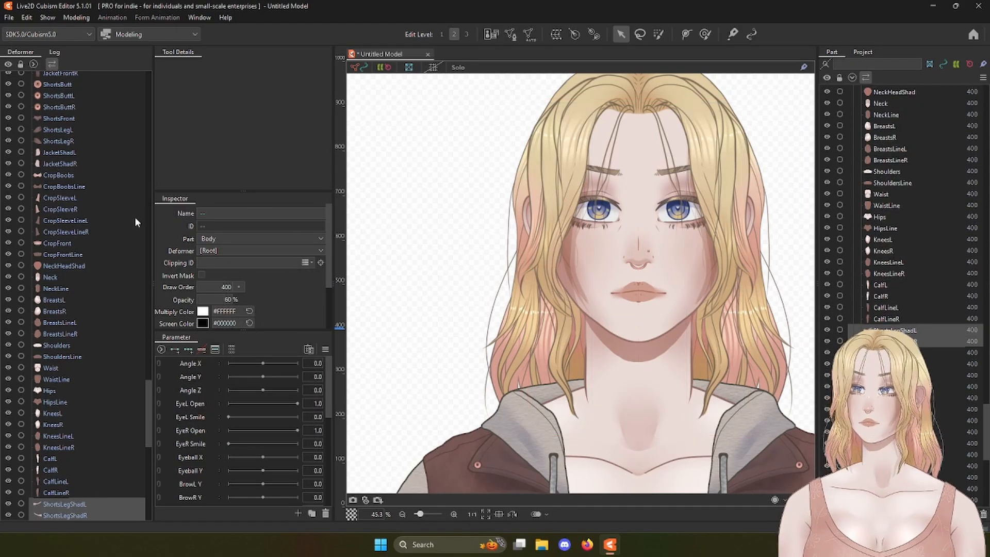
left_click(307, 262)
scroll(286, 314, "down", 12)
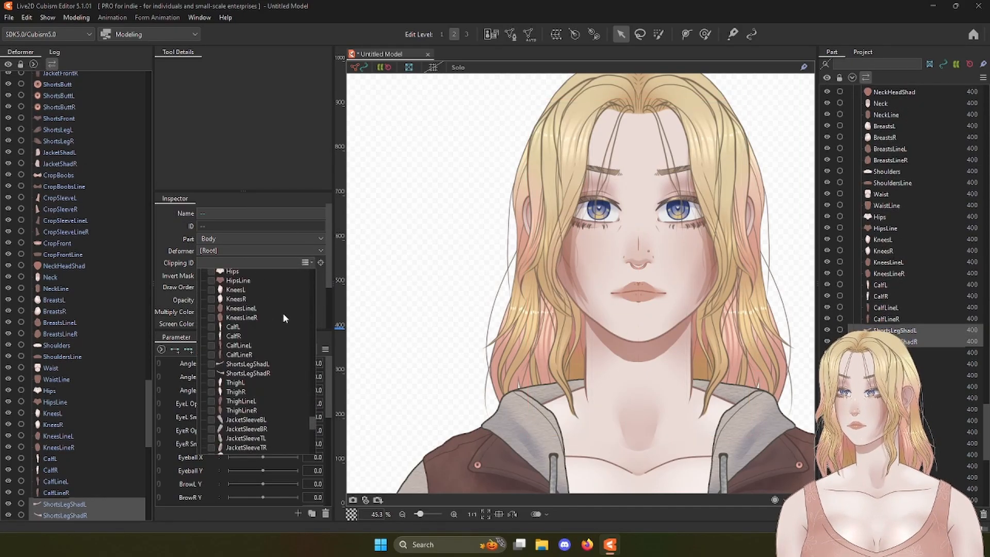
left_click(211, 303)
left_click(212, 312)
left_click(410, 304)
Step: Look over the remaining Body layers and examine the clipped shading on the character's torso, hair and face
scroll(875, 340, "down", 8)
scroll(665, 207, "down", 4)
scroll(689, 304, "up", 2)
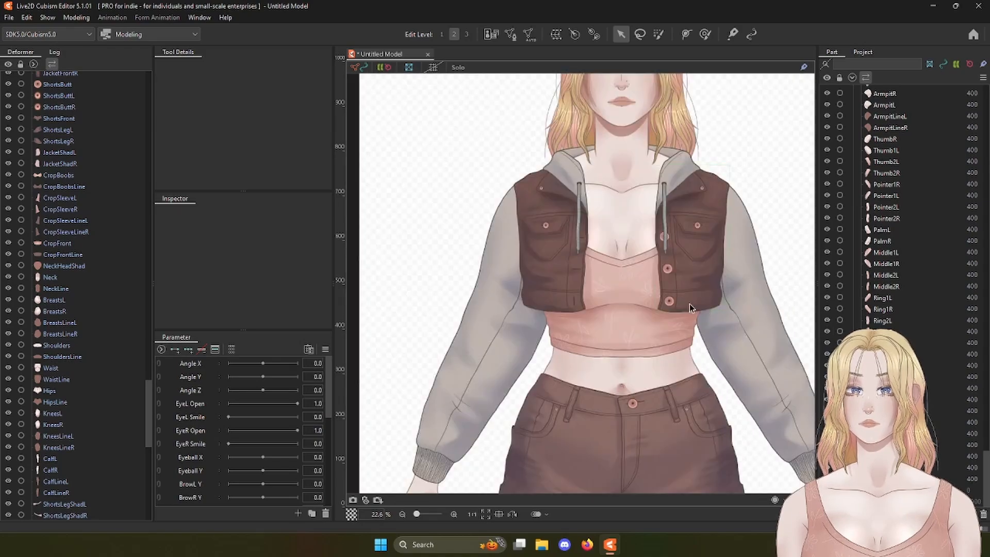
left_click_drag(663, 205, 698, 352)
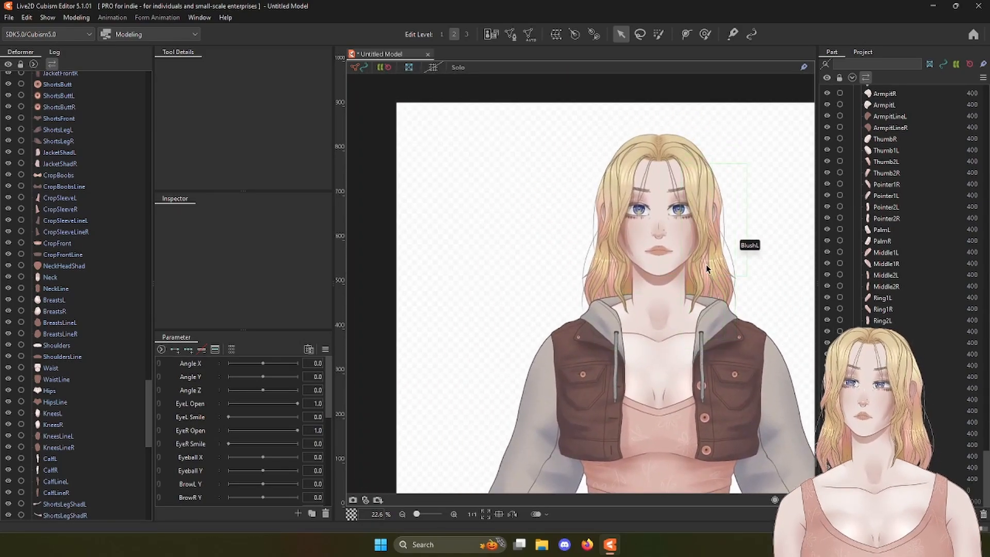
scroll(737, 227, "up", 6)
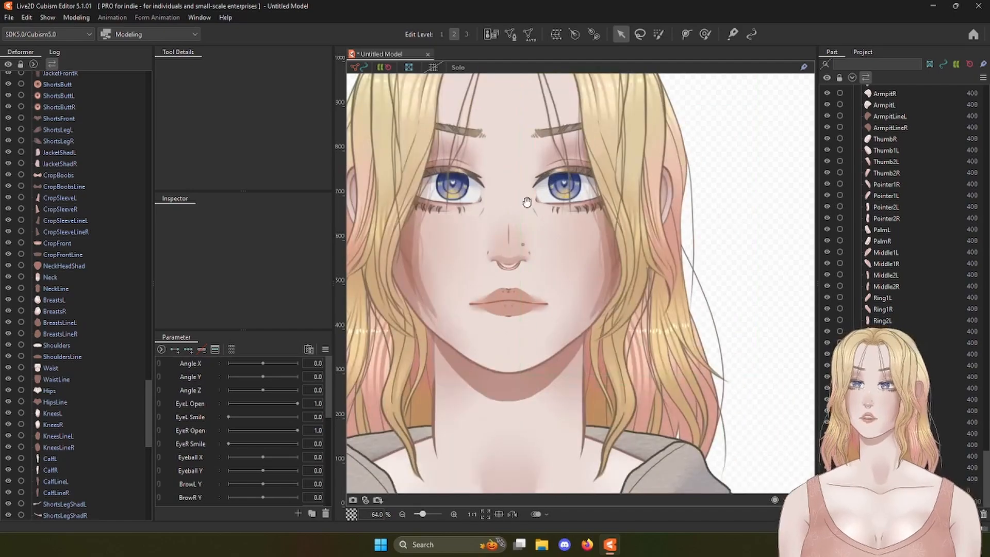
left_click_drag(589, 243, 651, 306)
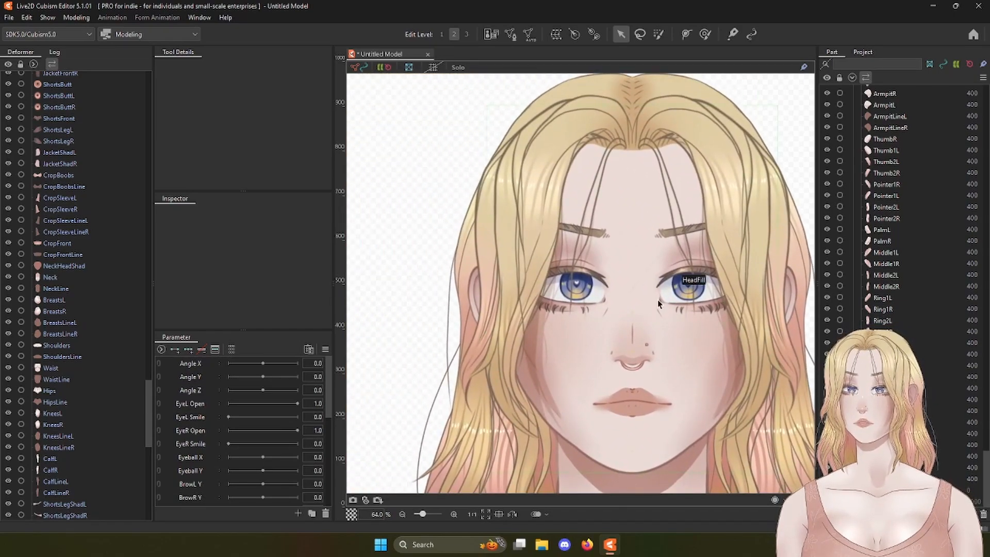
scroll(700, 305, "up", 2)
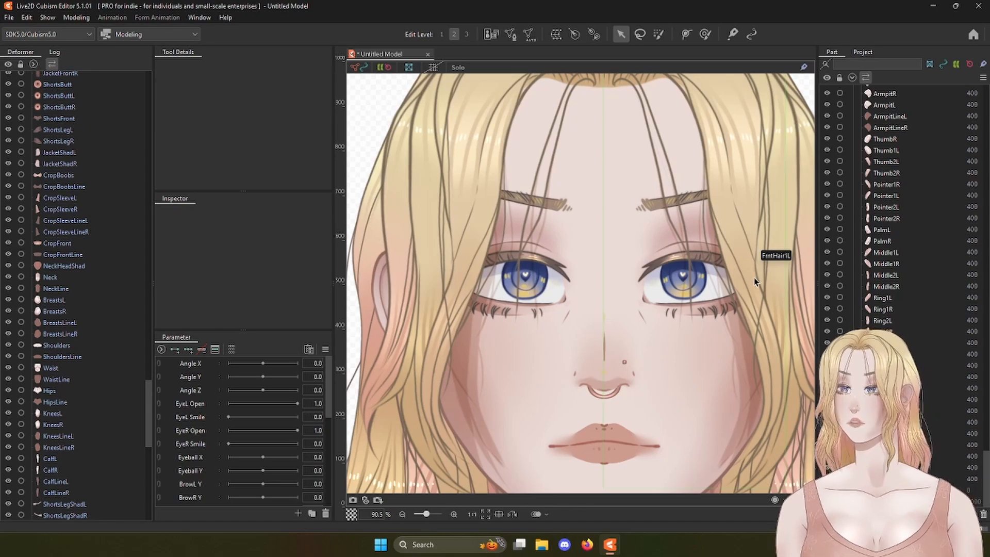
Step: Select ChinLight together with both sets of the Eyeball highlight layers IrisLight2R, IrisLight1R and ScleraLightR
scroll(899, 223, "up", 15)
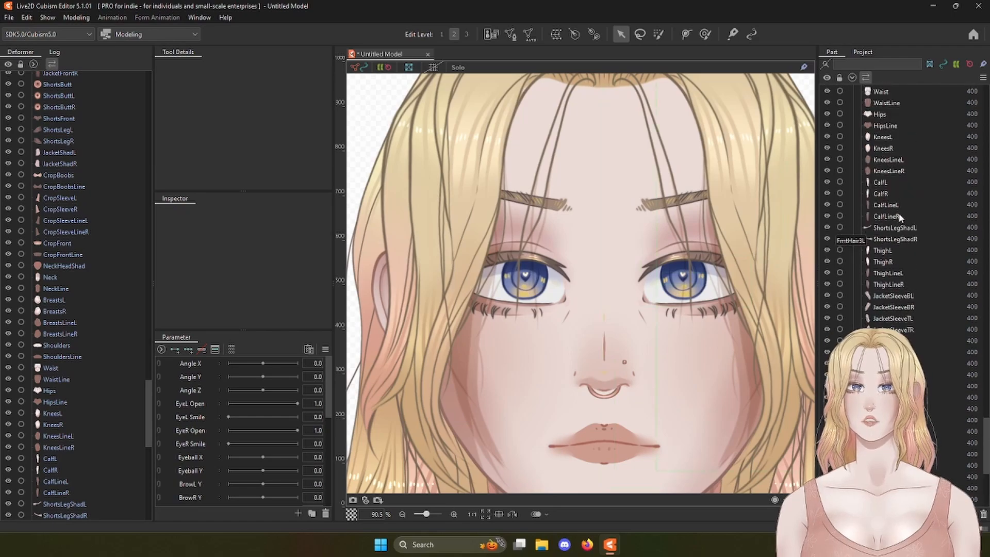
scroll(899, 223, "up", 15)
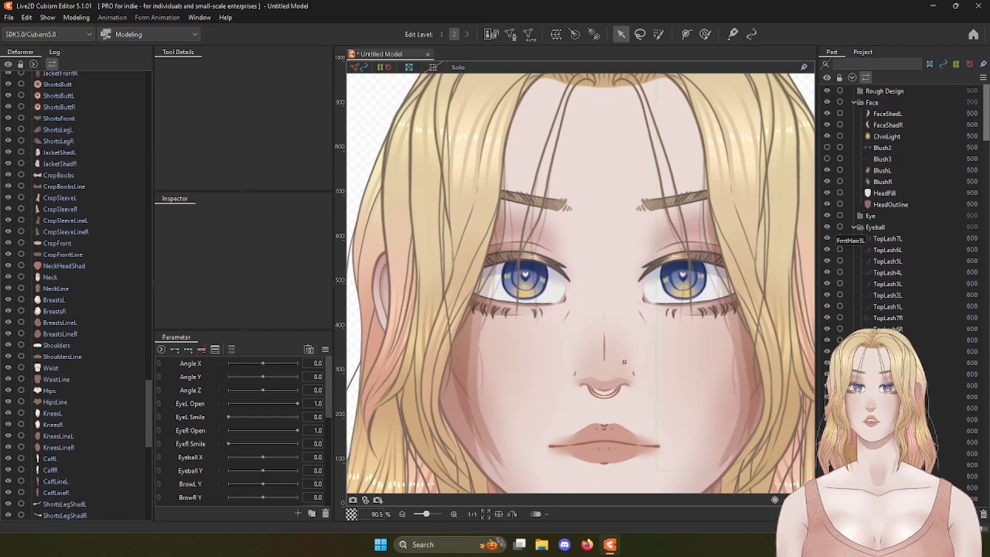
left_click(894, 137)
scroll(891, 183, "down", 20)
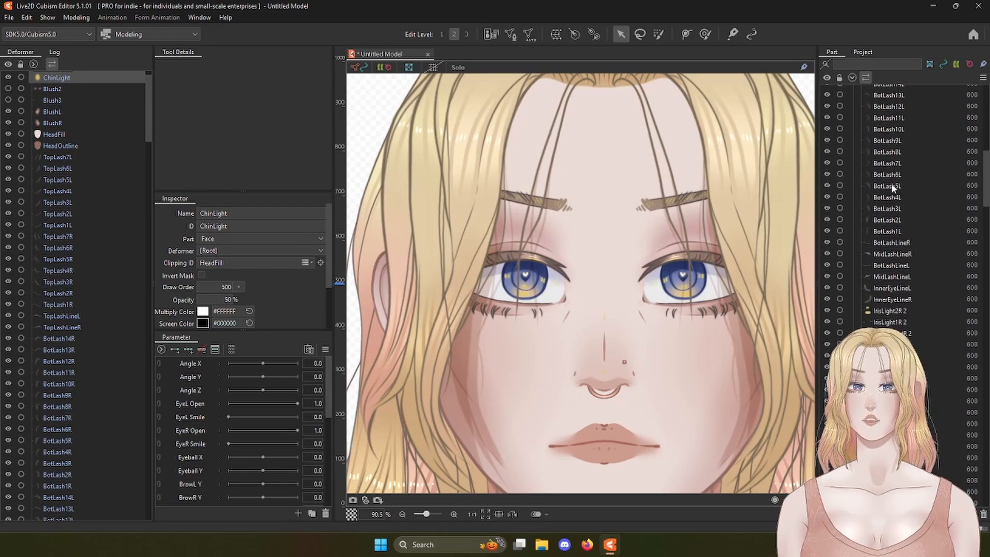
left_click(887, 187)
left_click(879, 210, "shift")
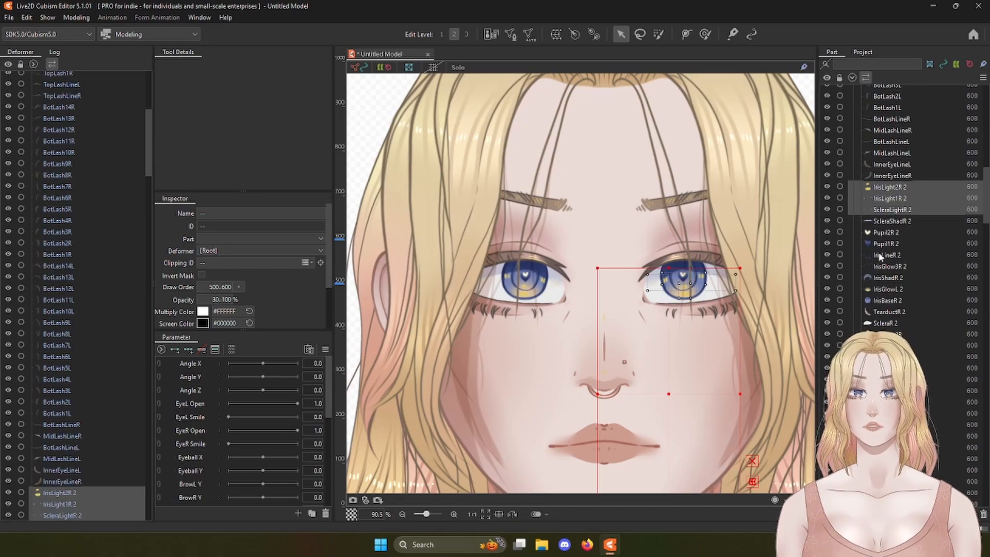
scroll(880, 279, "down", 4)
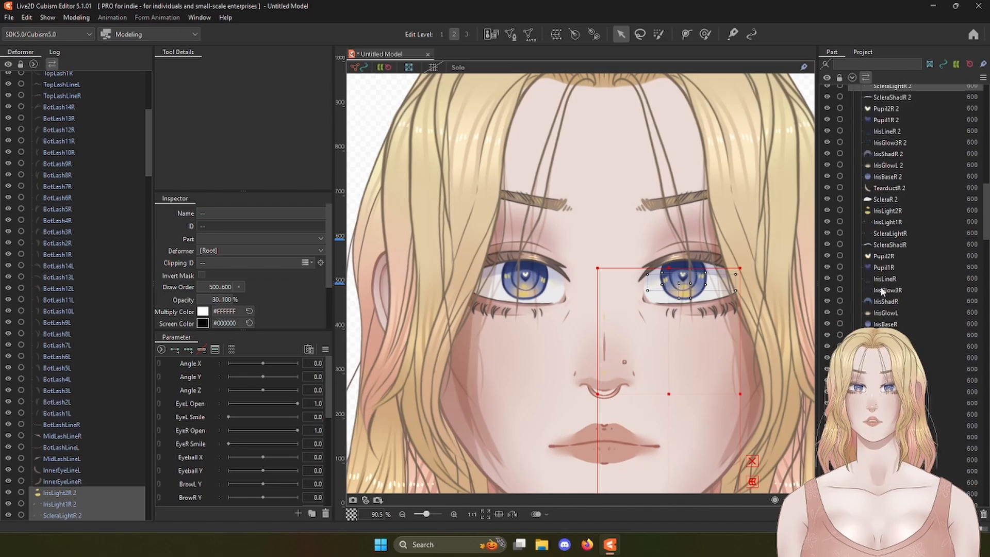
left_click(887, 211, "ctrl")
left_click(886, 222, "ctrl")
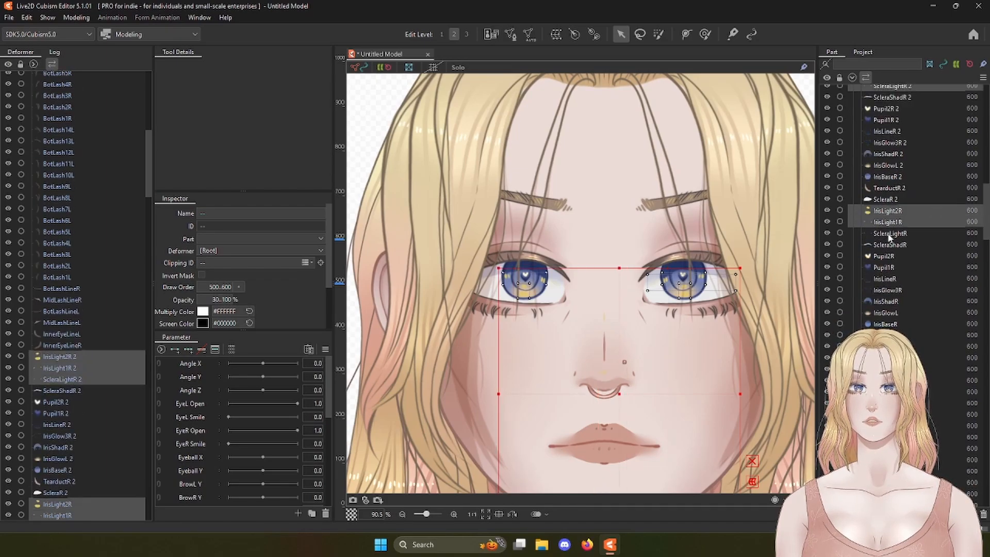
left_click(888, 233, "ctrl")
scroll(888, 238, "down", 4)
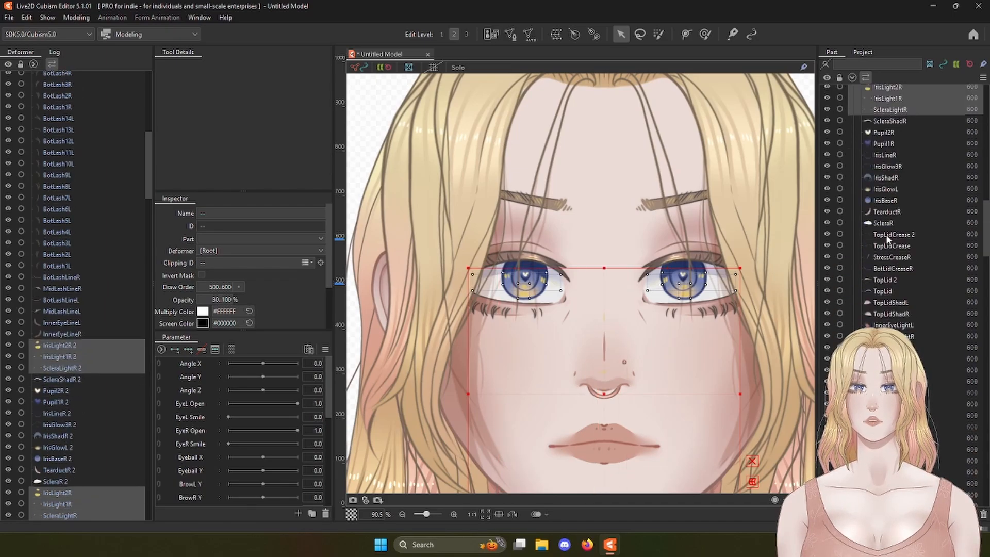
Step: Add TopLipGloss, BotLipGloss, NoseGlossTip, NoseGlossBridge, NoseGlossL and NoseGlossR to the selection of highlight layers
scroll(888, 238, "down", 8)
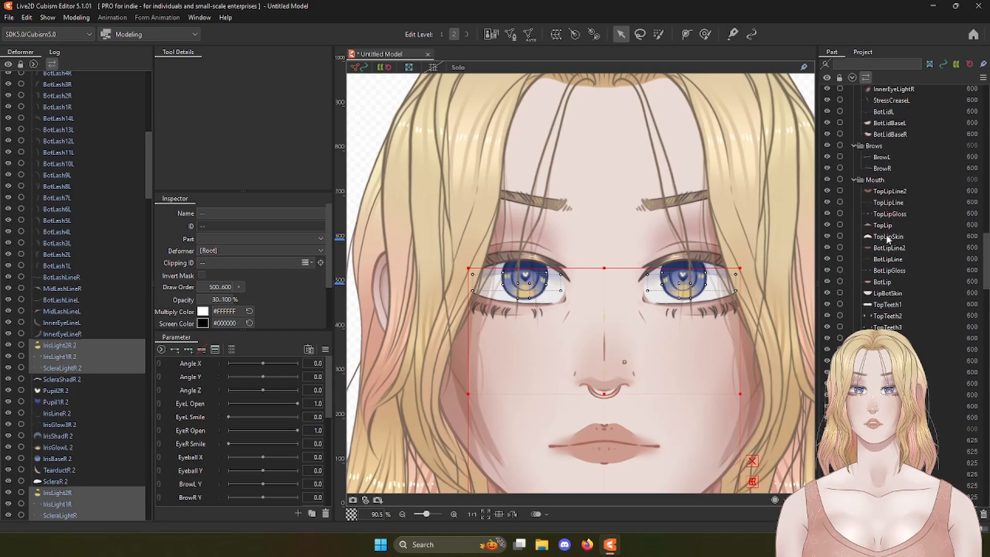
left_click(888, 270, "ctrl")
left_click(889, 214, "ctrl")
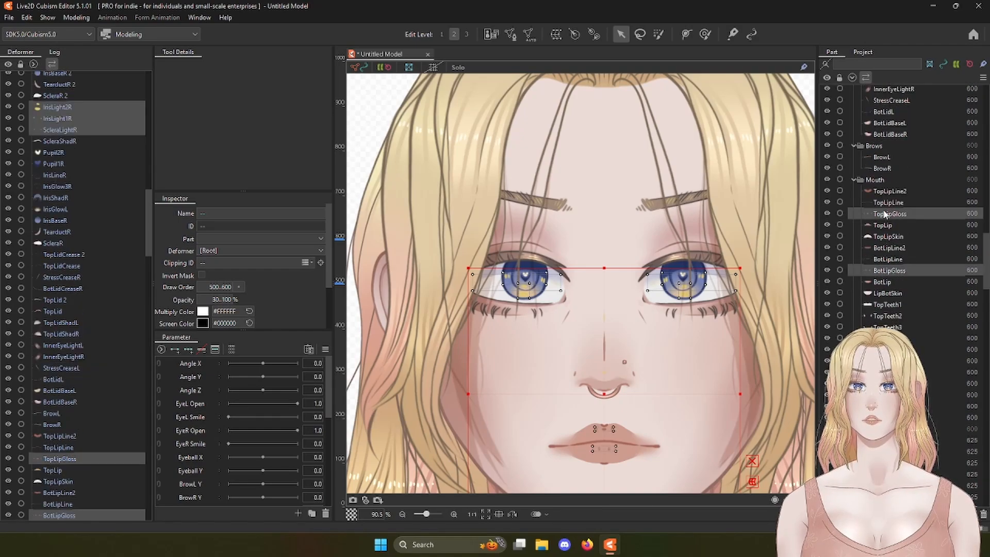
scroll(912, 219, "down", 7)
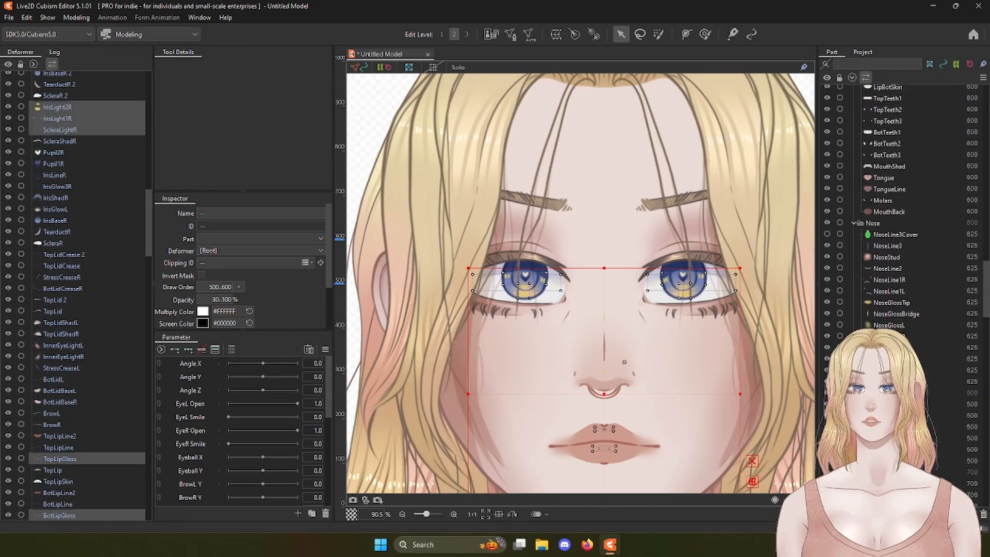
left_click(893, 305, "ctrl")
left_click(890, 313, "ctrl")
left_click(887, 324, "ctrl")
left_click(886, 335, "ctrl")
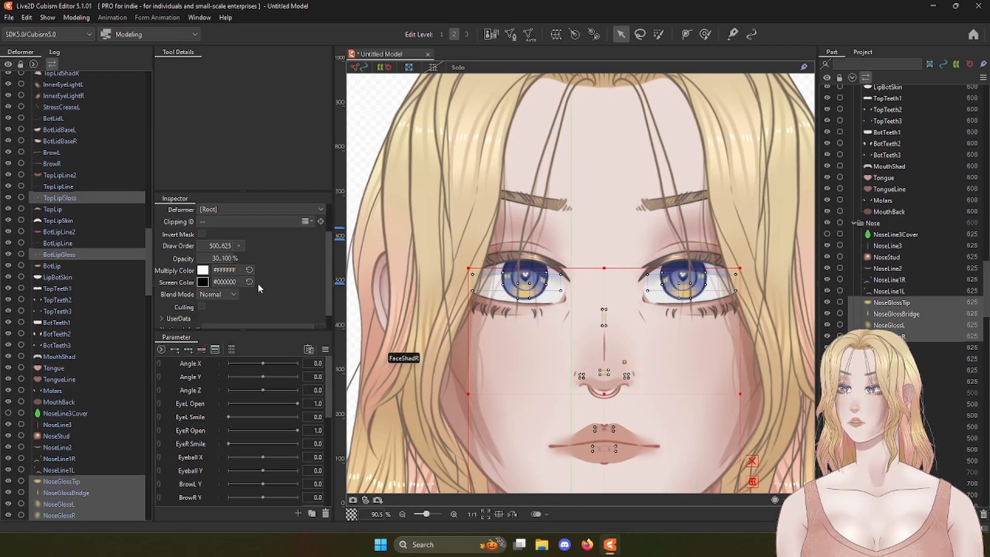
Step: Set the blend mode of the selected highlight and gloss layers to Additive and accept the blend mode notice
scroll(258, 283, "down", 3)
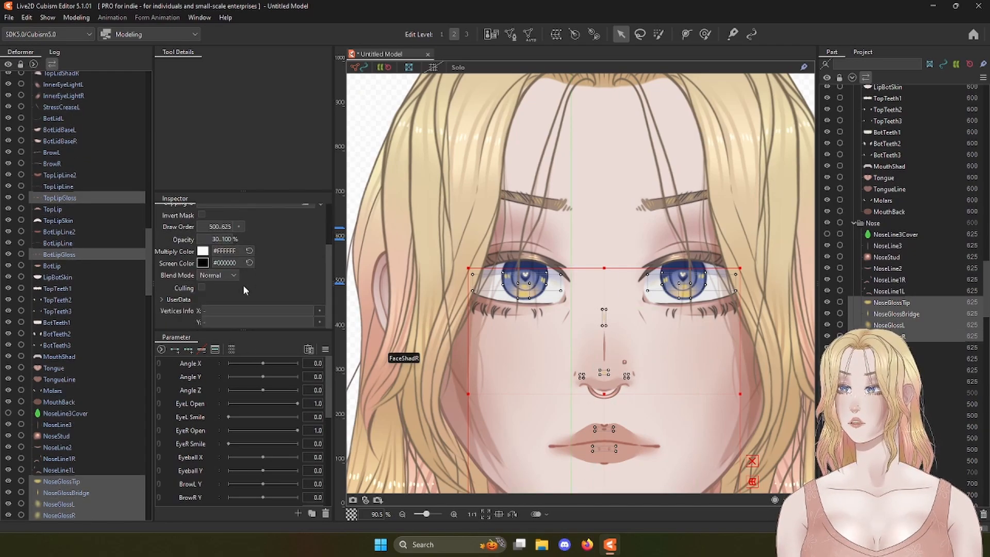
left_click(217, 275)
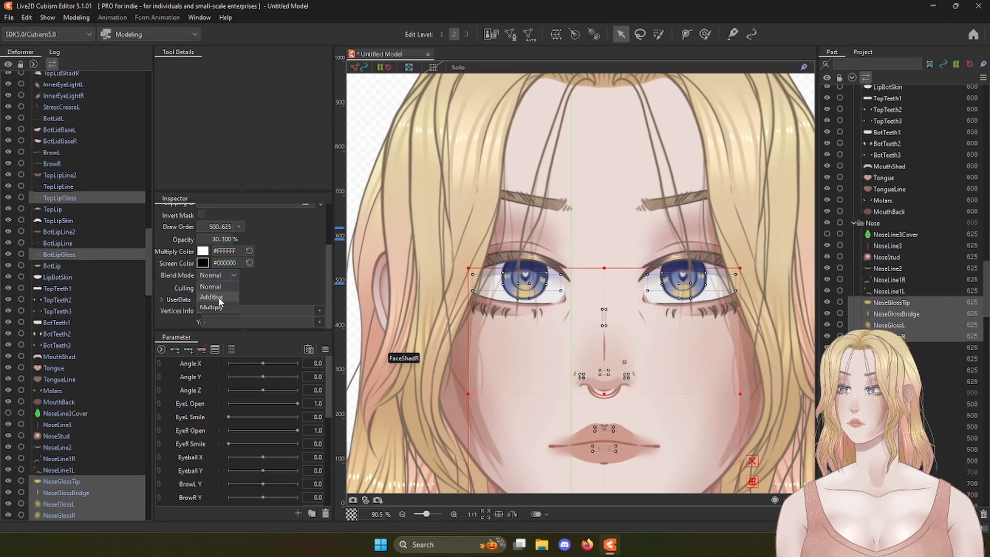
left_click(219, 301)
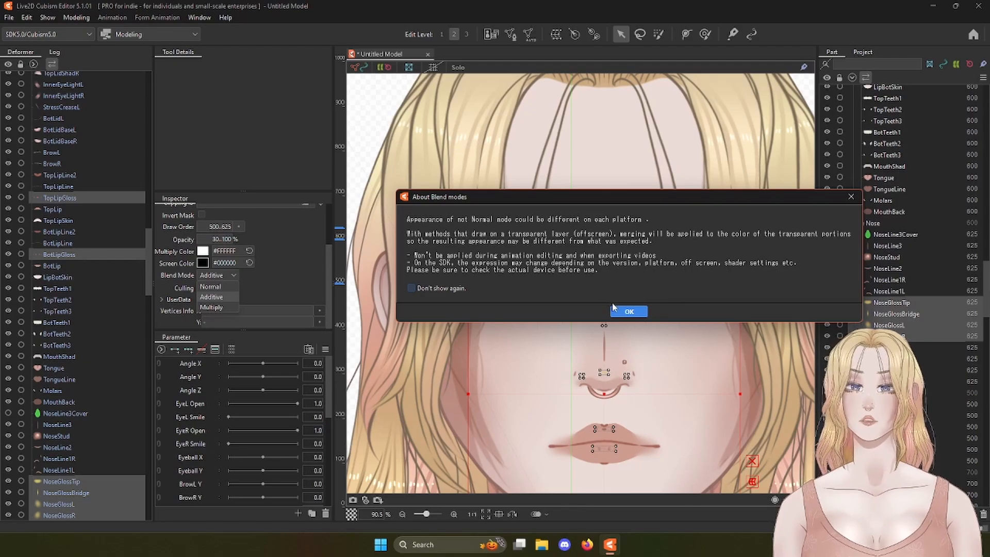
left_click(640, 314)
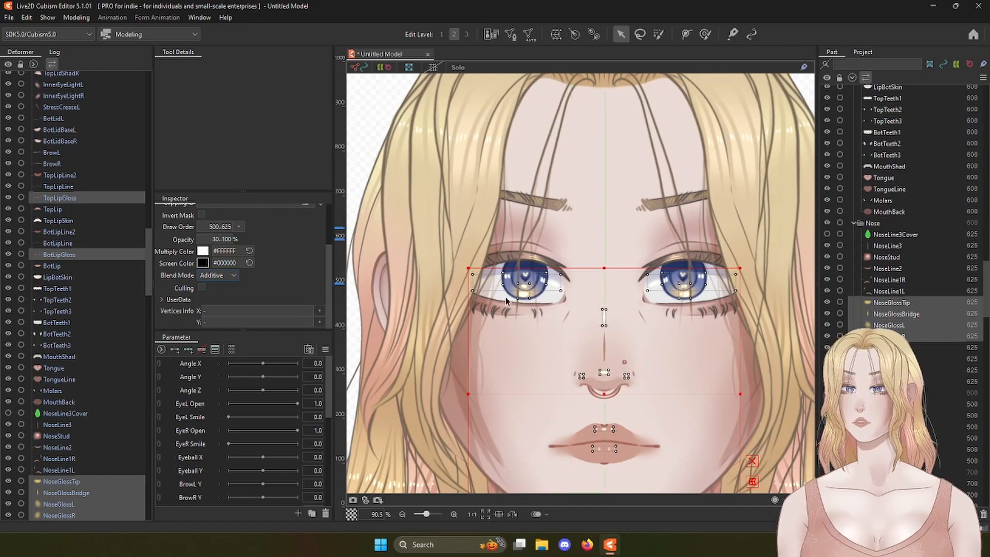
Step: Examine how the additive highlights look on the eyes, nose, lips and chin, up close and from farther away
scroll(622, 318, "down", 2)
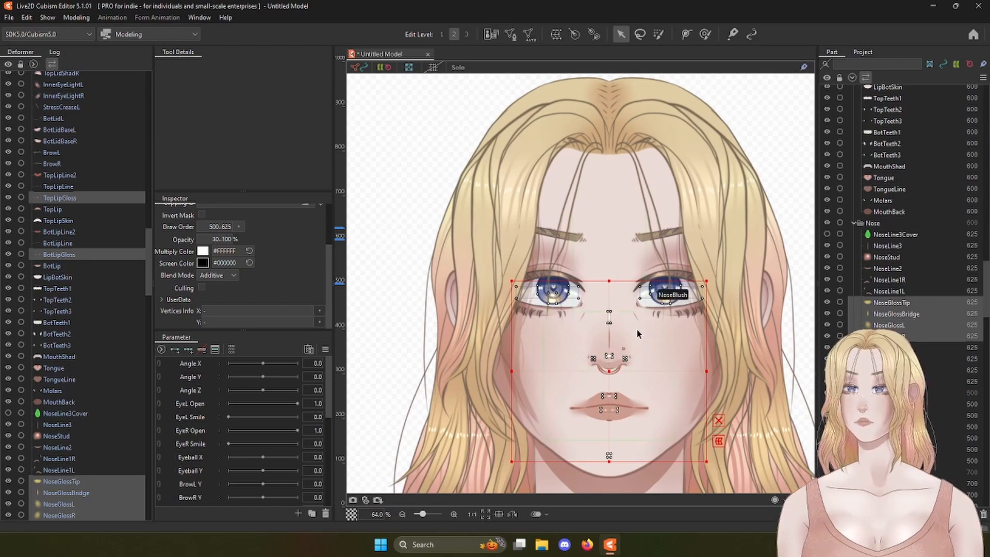
left_click(407, 328)
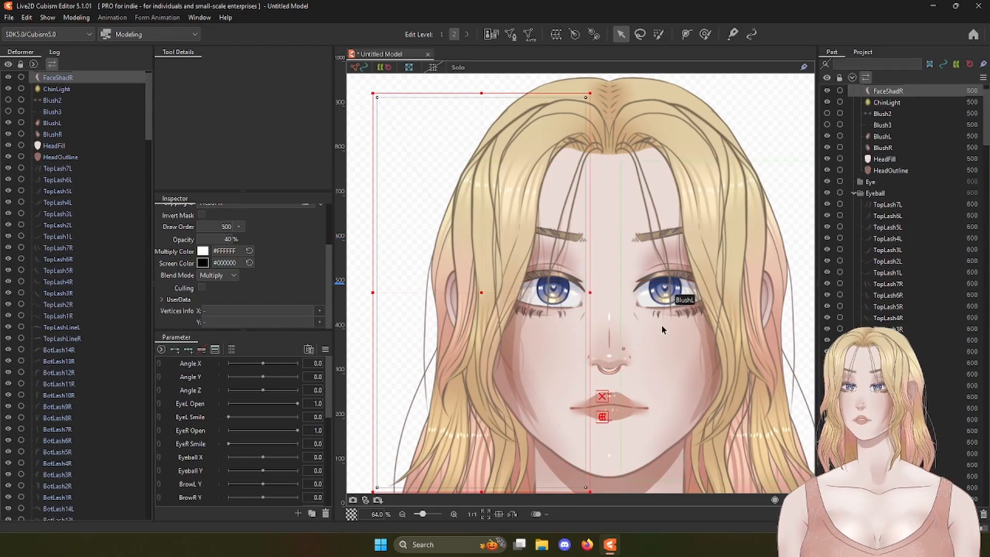
scroll(881, 197, "up", 1)
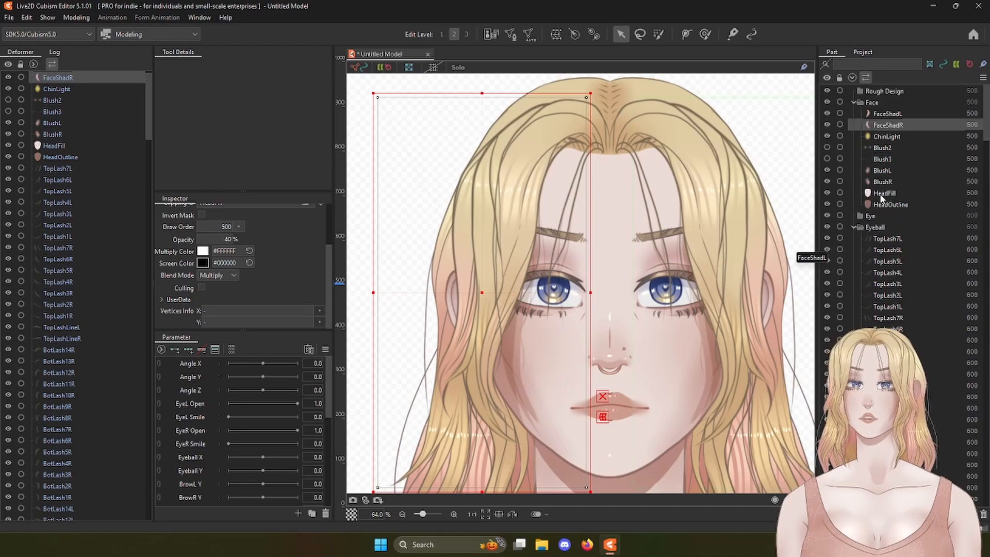
scroll(881, 198, "down", 1)
scroll(595, 361, "down", 4)
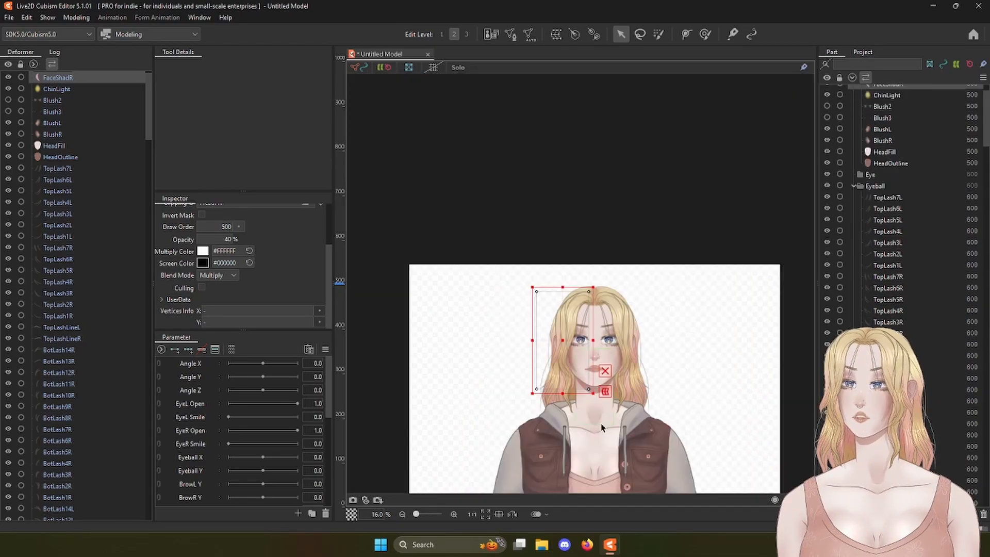
left_click_drag(602, 426, 628, 404)
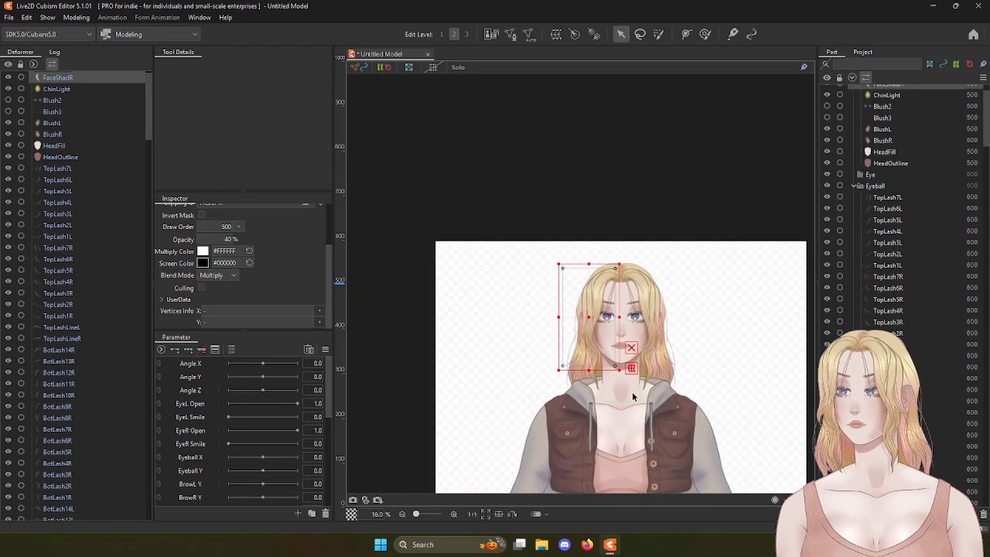
scroll(617, 397, "up", 1)
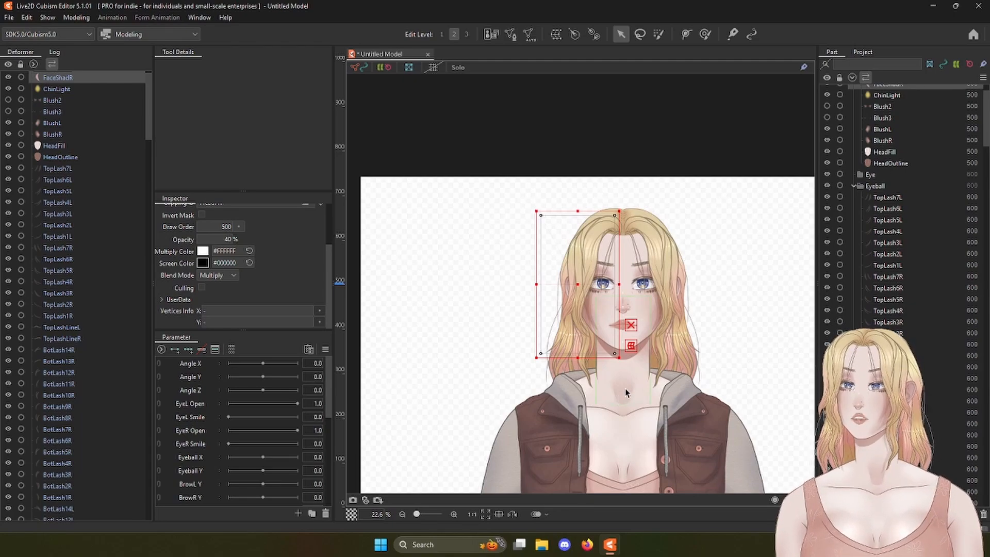
scroll(711, 342, "up", 2)
scroll(710, 344, "down", 1)
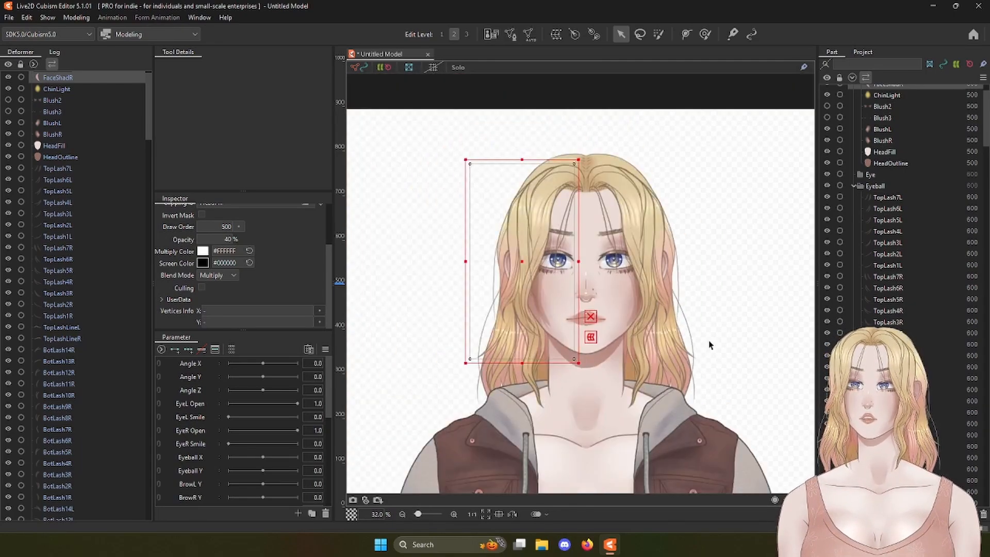
scroll(711, 344, "up", 1)
scroll(748, 332, "down", 1)
scroll(883, 173, "down", 6)
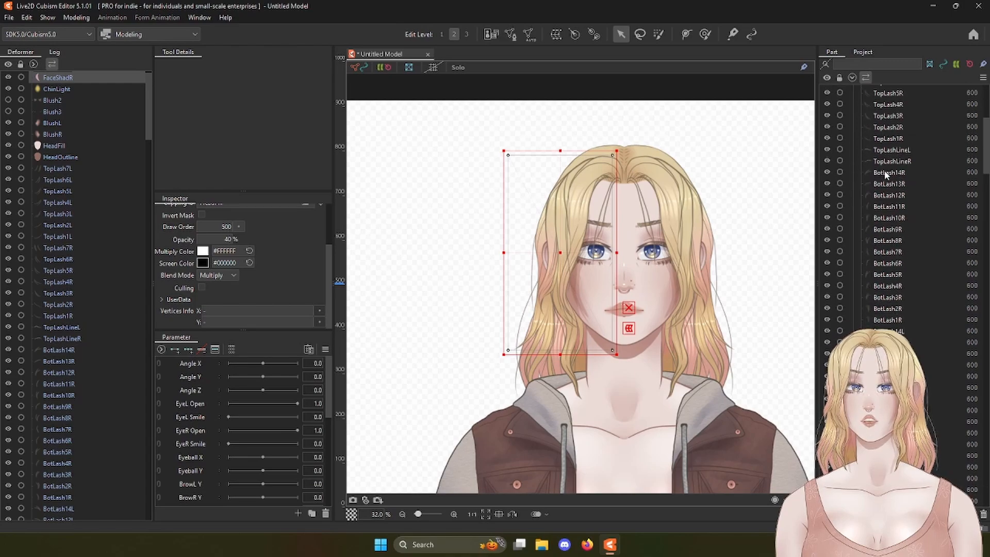
Step: Generate an automatic mesh for the FaceShadL layer with the Standard preset and move the generator dialog over the model's face
scroll(883, 174, "down", 10)
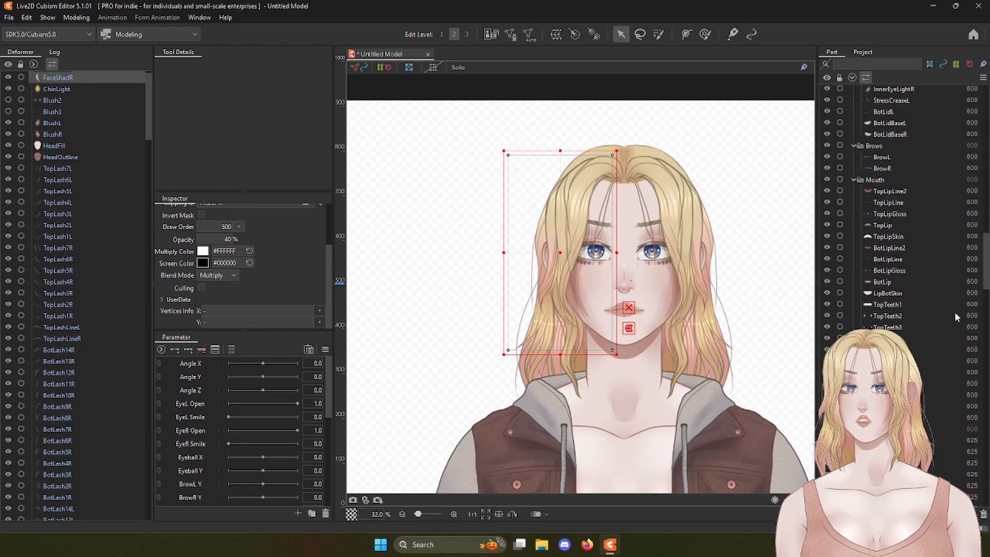
scroll(952, 310, "up", 10)
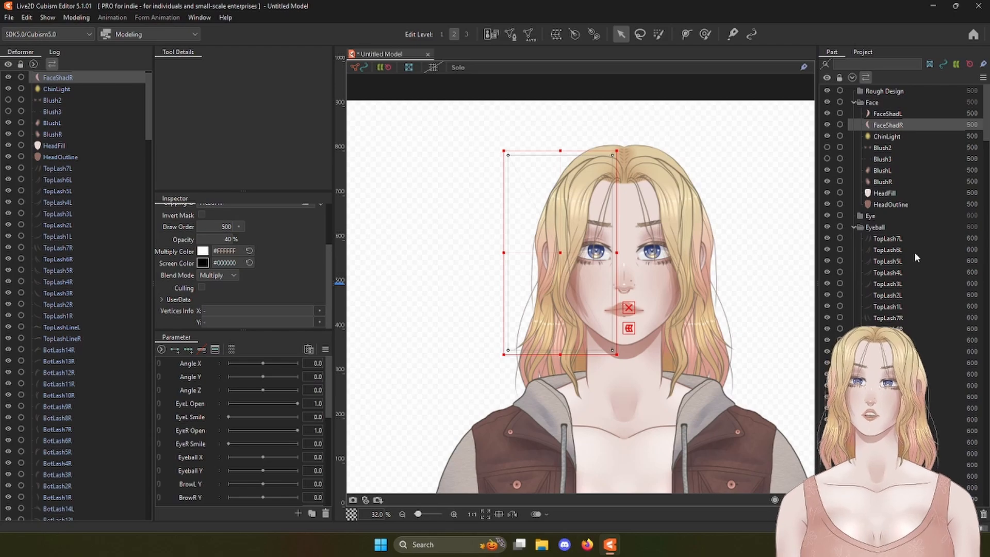
left_click(873, 113)
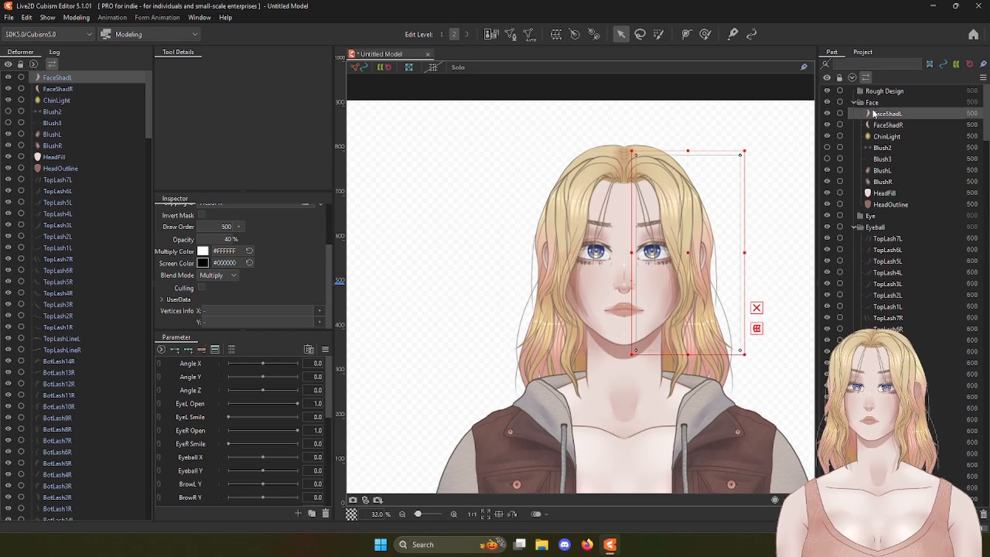
left_click(530, 35)
left_click(762, 219)
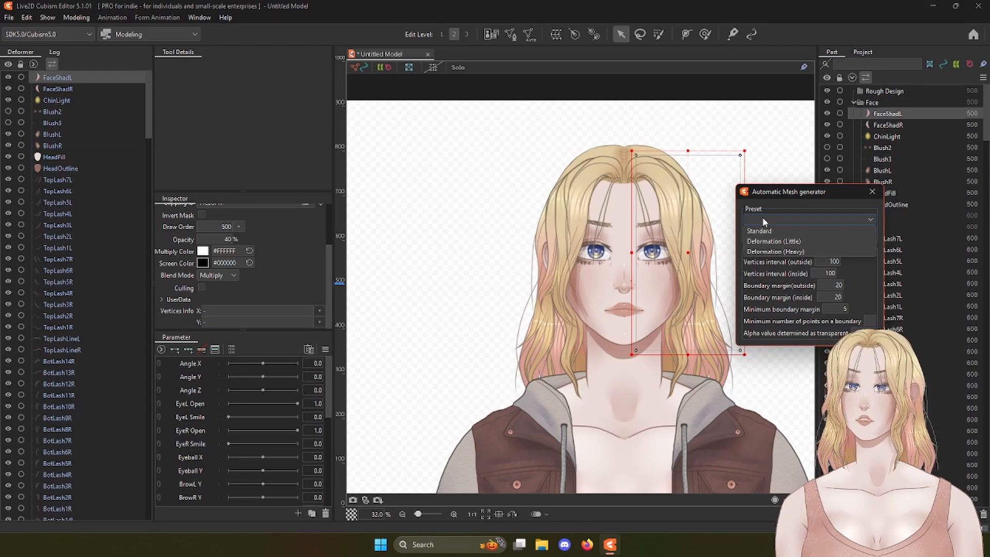
left_click(758, 231)
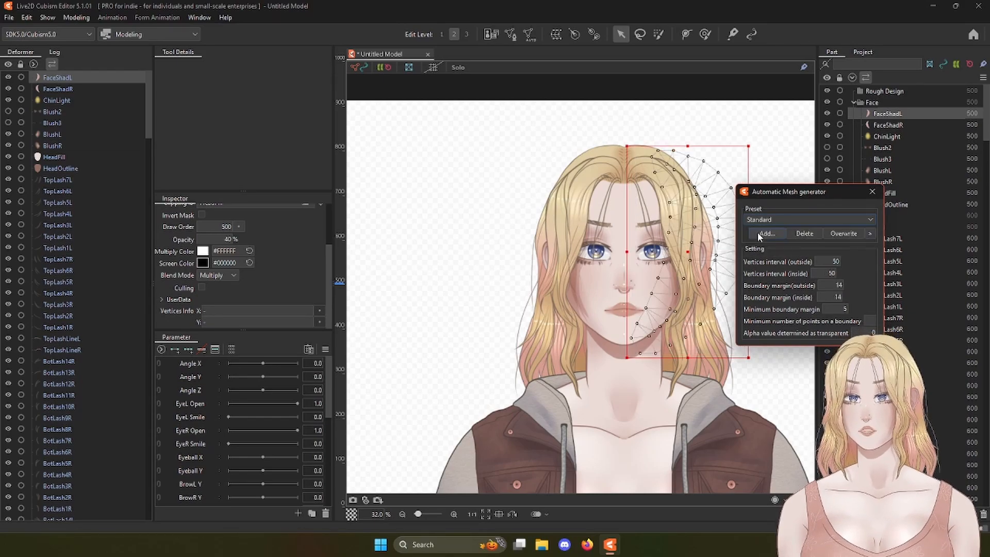
left_click_drag(815, 195, 614, 202)
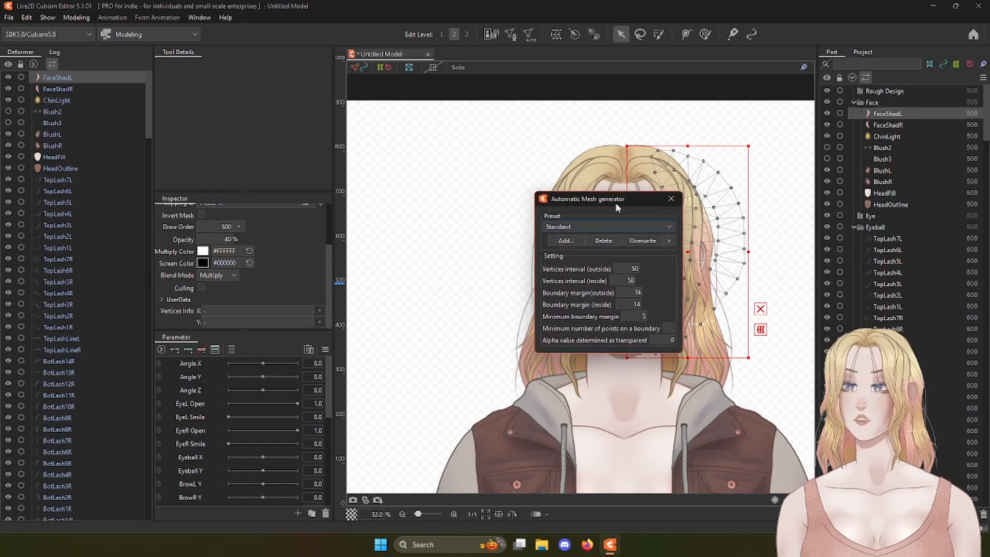
left_click(592, 227)
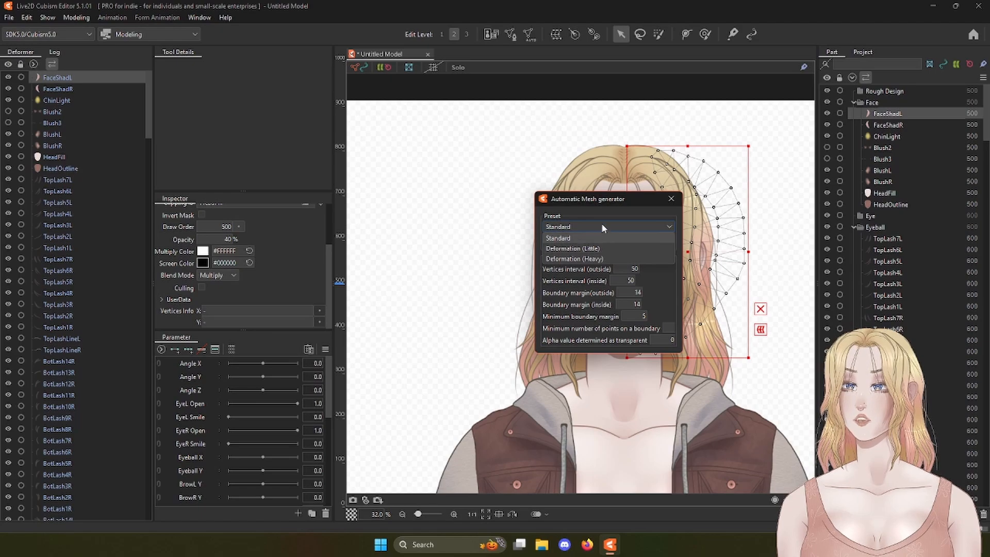
left_click(601, 225)
left_click_drag(619, 199, 555, 193)
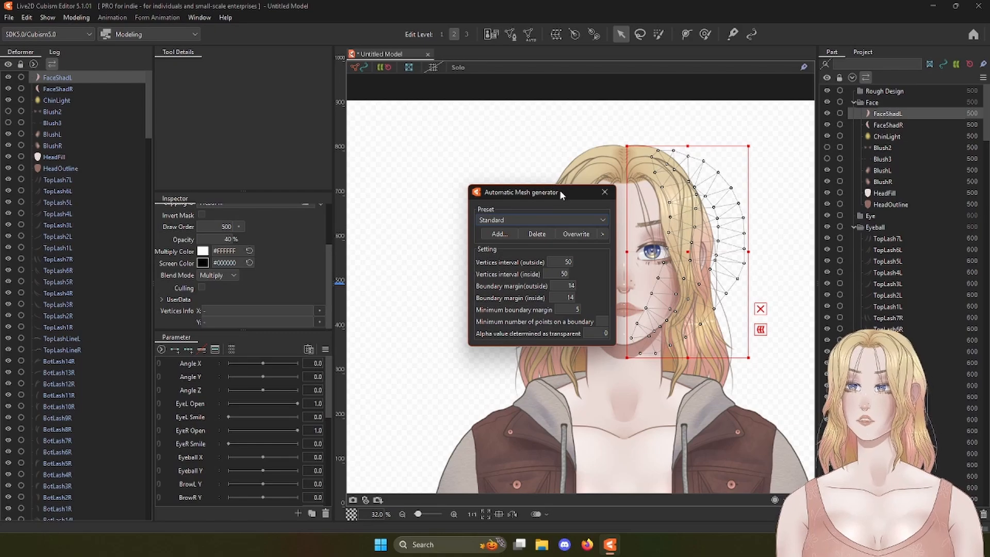
left_click_drag(561, 191, 584, 176)
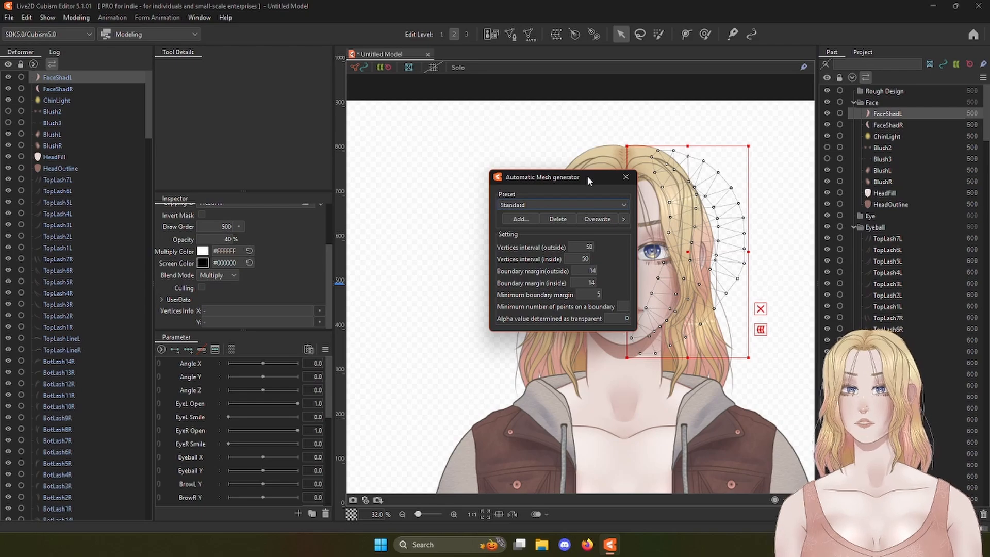
Step: Generate automatic meshes from the generator's presets for the FaceShadR and ChinLight layers
left_click(887, 125)
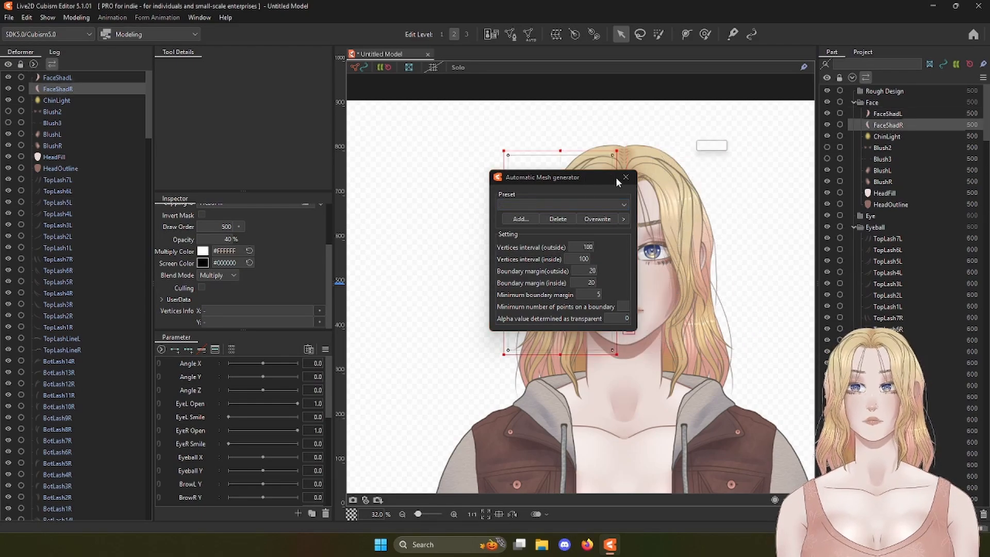
left_click(586, 201)
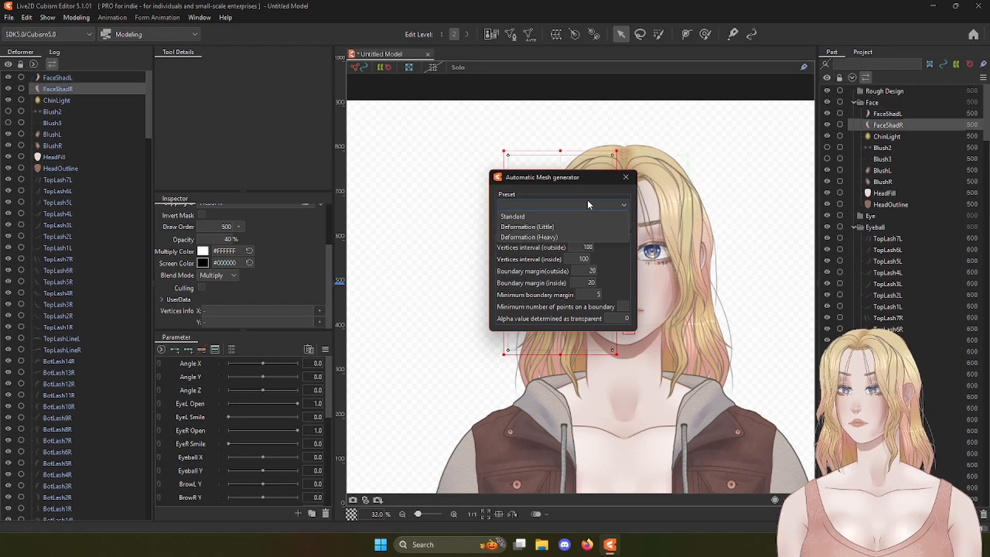
left_click(566, 226)
left_click(886, 136)
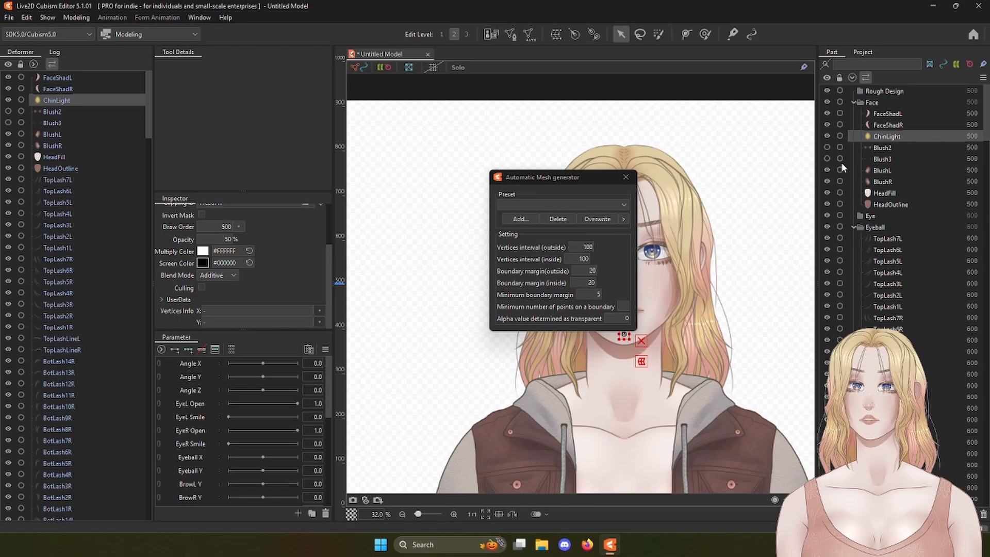
left_click(576, 205)
left_click(563, 214)
Step: Make Blush2 and Blush3 visible and generate automatic meshes for both with the Standard preset
left_click(883, 148)
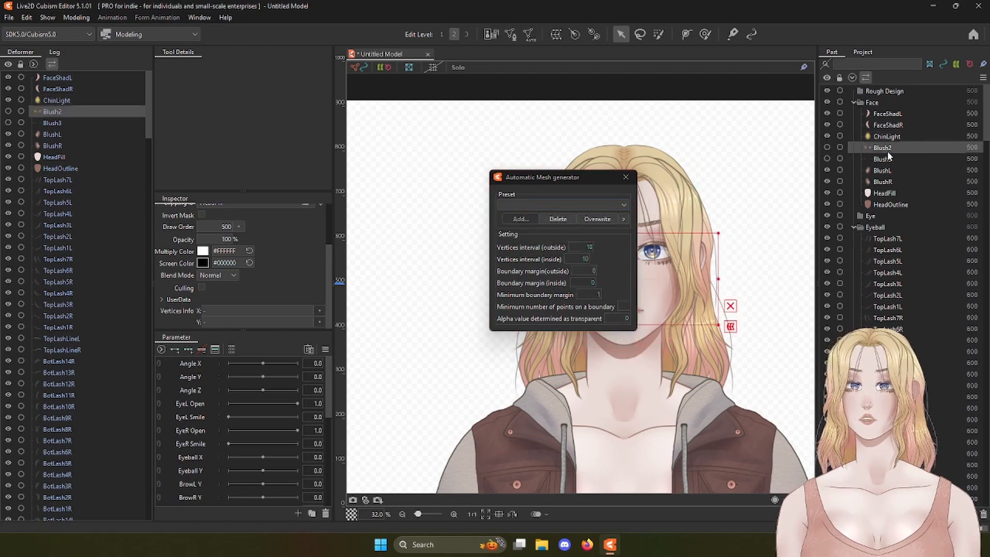
left_click(556, 205)
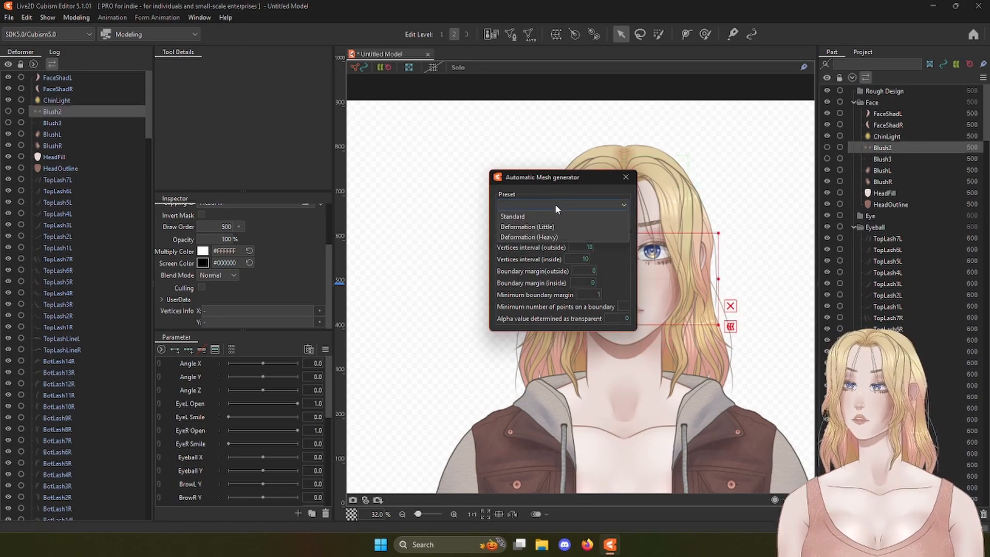
left_click(555, 214)
left_click(827, 147)
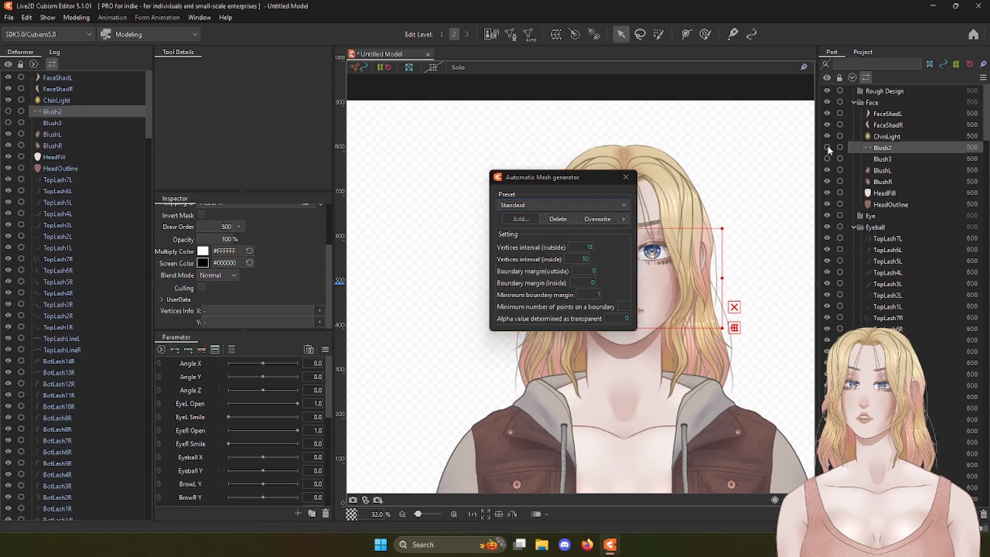
left_click(879, 159)
left_click(568, 204)
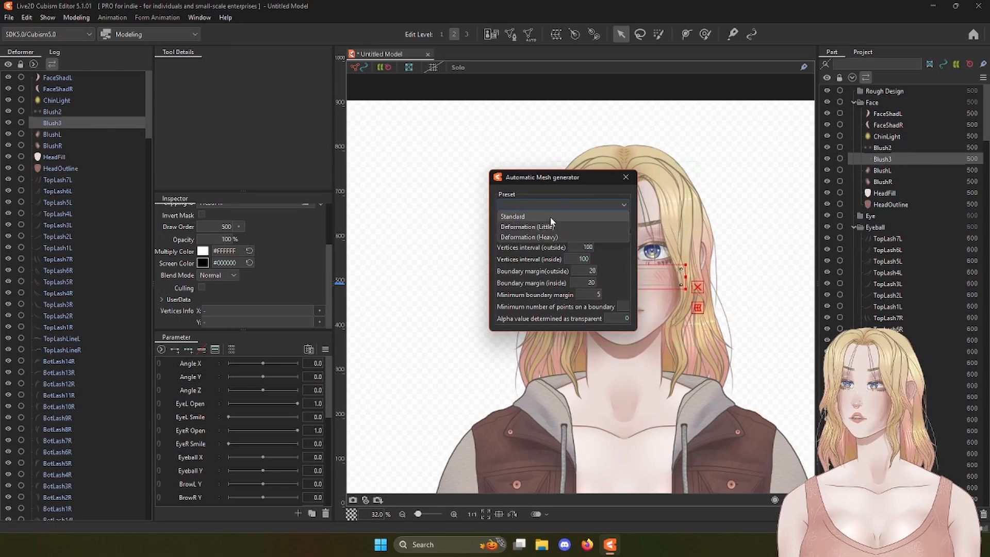
left_click(552, 220)
Step: Generate Standard-preset automatic meshes for the BlushL and BlushR layers and select the HeadFill layer
left_click(882, 170)
left_click(568, 206)
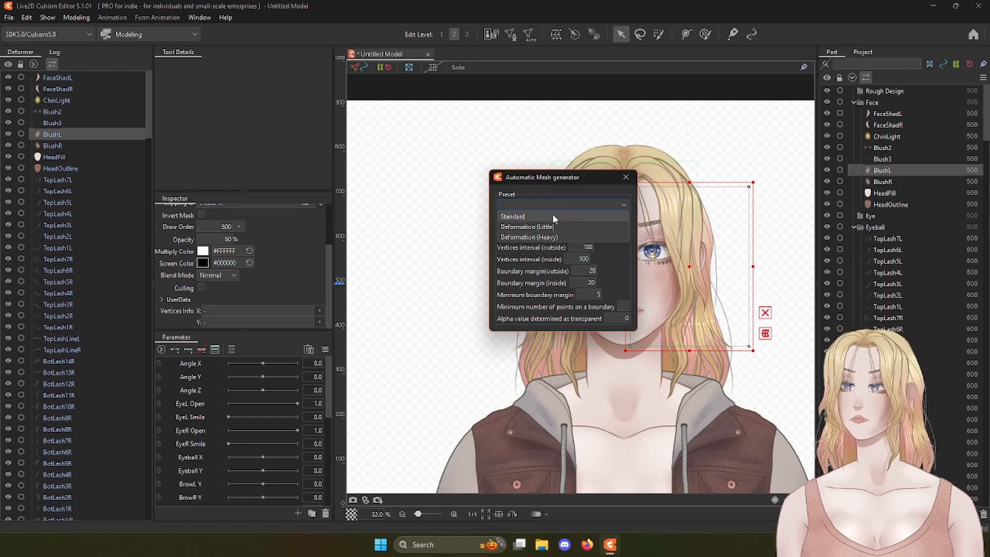
left_click(552, 216)
left_click(897, 180)
left_click(545, 204)
left_click(543, 216)
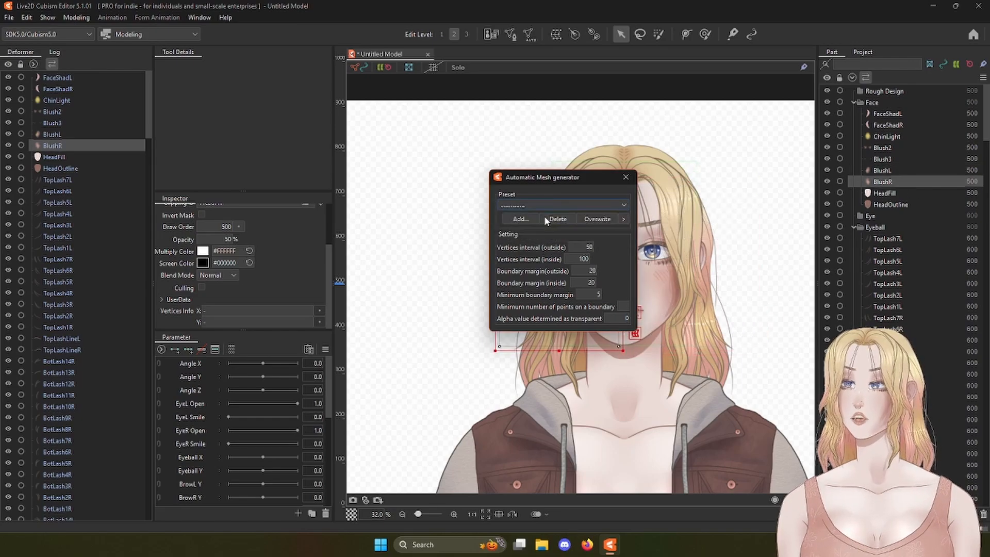
left_click(885, 193)
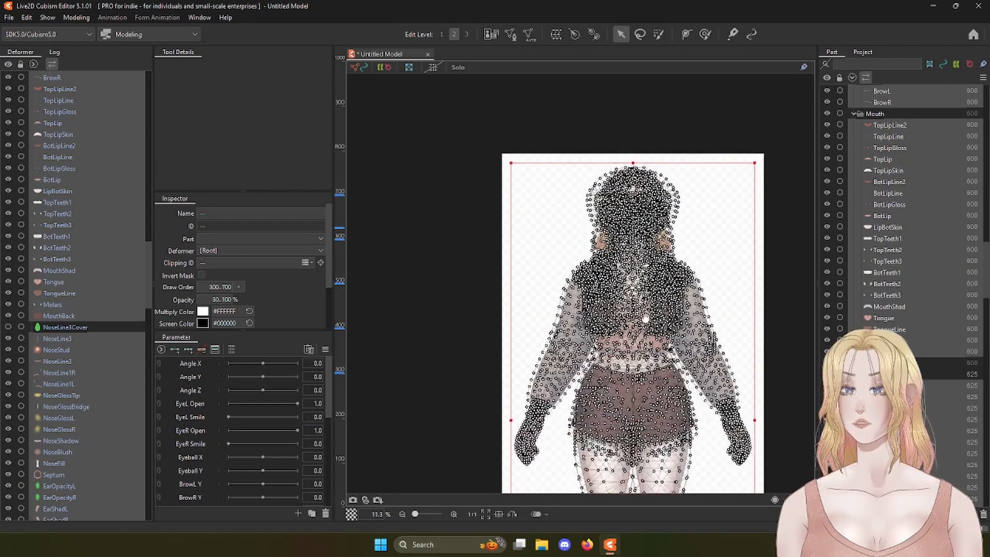
Step: Examine the meshes across the whole model and up close around the face and side hair for gaps in coverage
left_click_drag(645, 319, 626, 264)
scroll(630, 277, "down", 3)
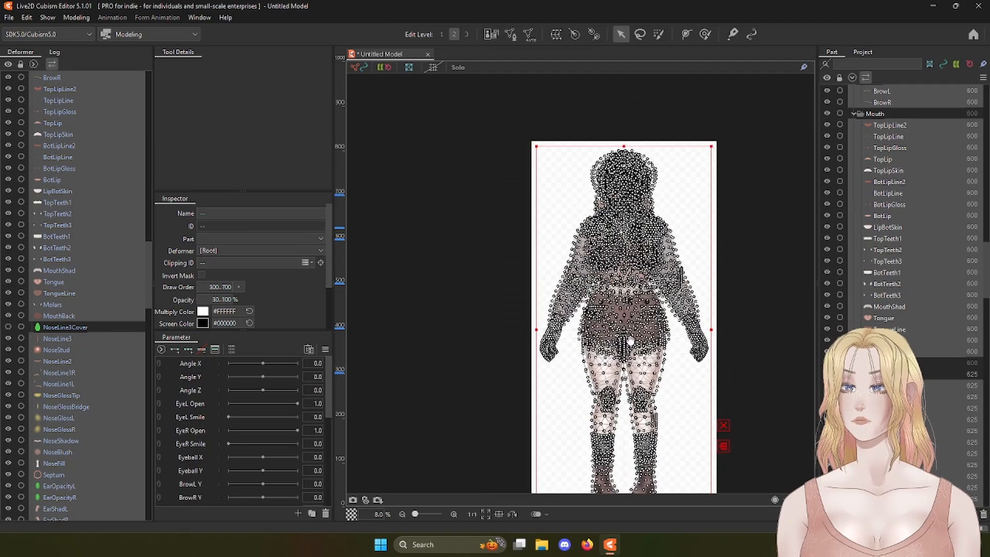
scroll(611, 193, "up", 6)
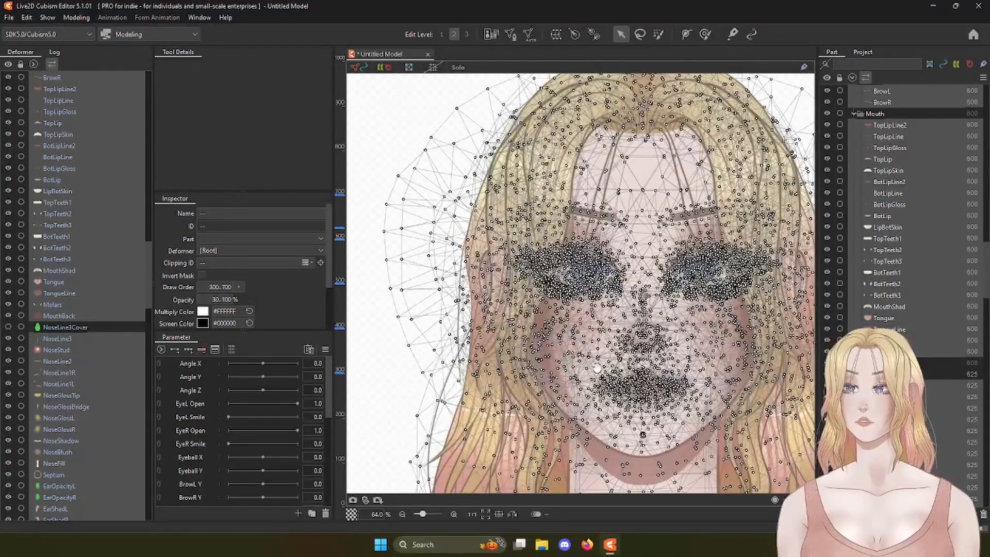
left_click_drag(597, 369, 411, 314)
scroll(674, 353, "up", 1)
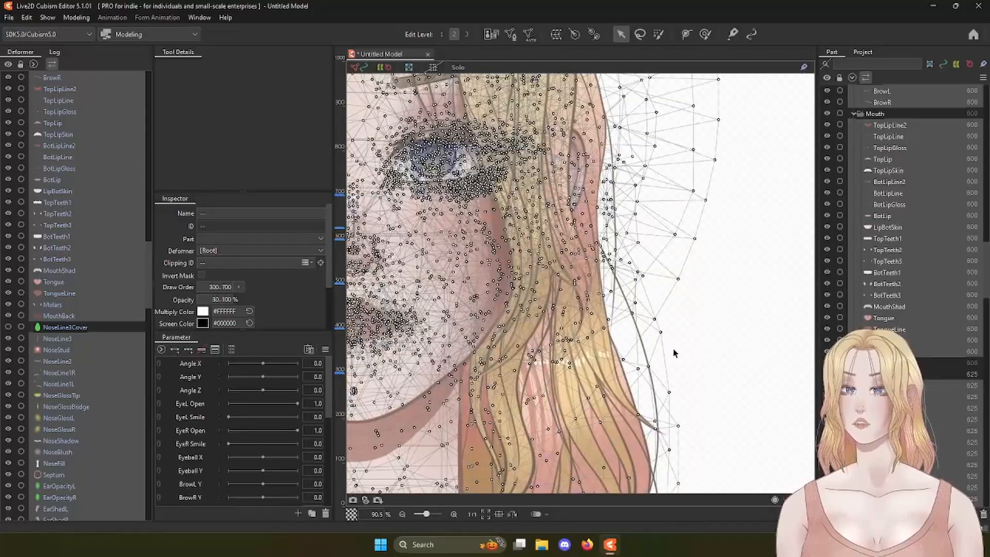
scroll(664, 366, "up", 1)
left_click_drag(537, 215, 575, 319)
scroll(575, 319, "up", 2)
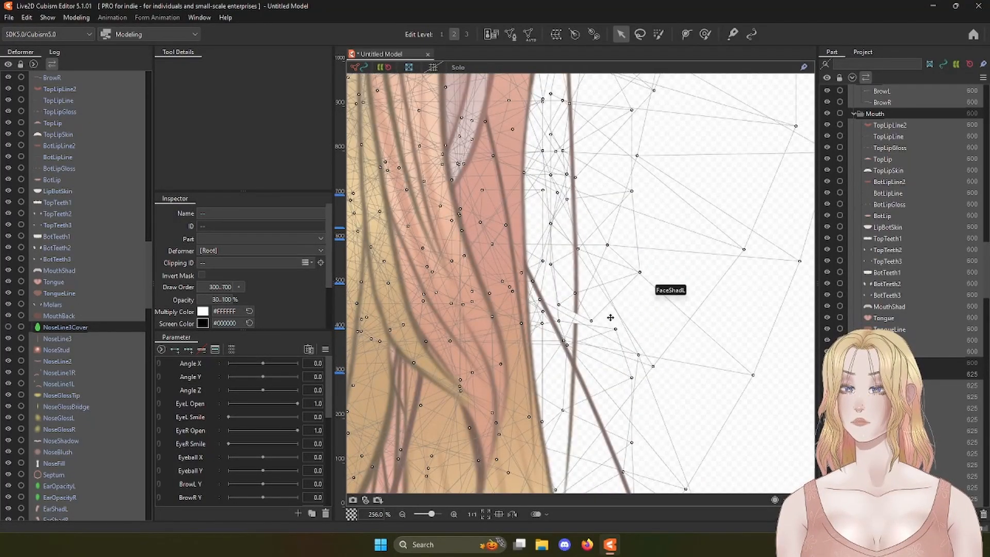
left_click_drag(592, 394, 604, 322)
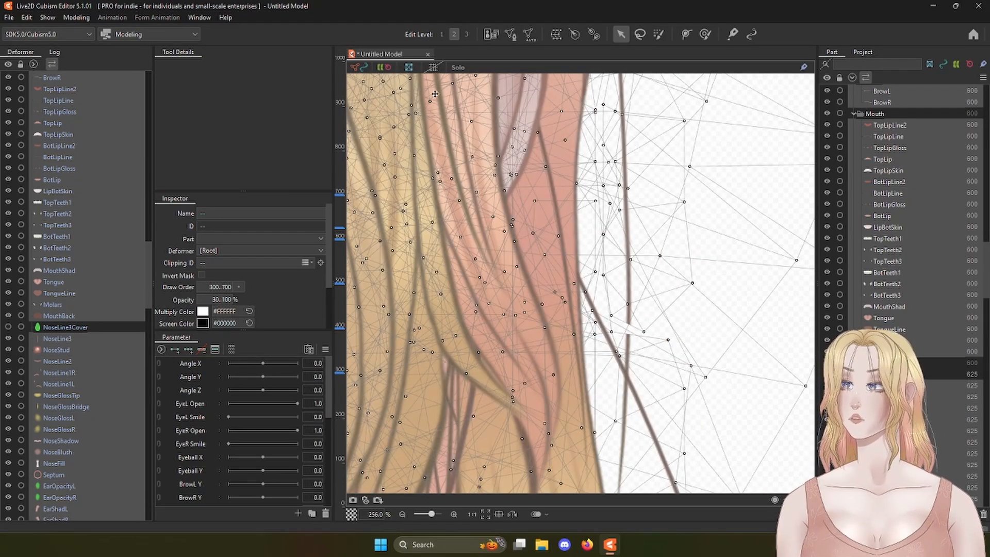
Step: Open the HairBack3L mesh for editing and auto-connect its vertices to close the gaps beside the hair strand
scroll(887, 350, "up", 9)
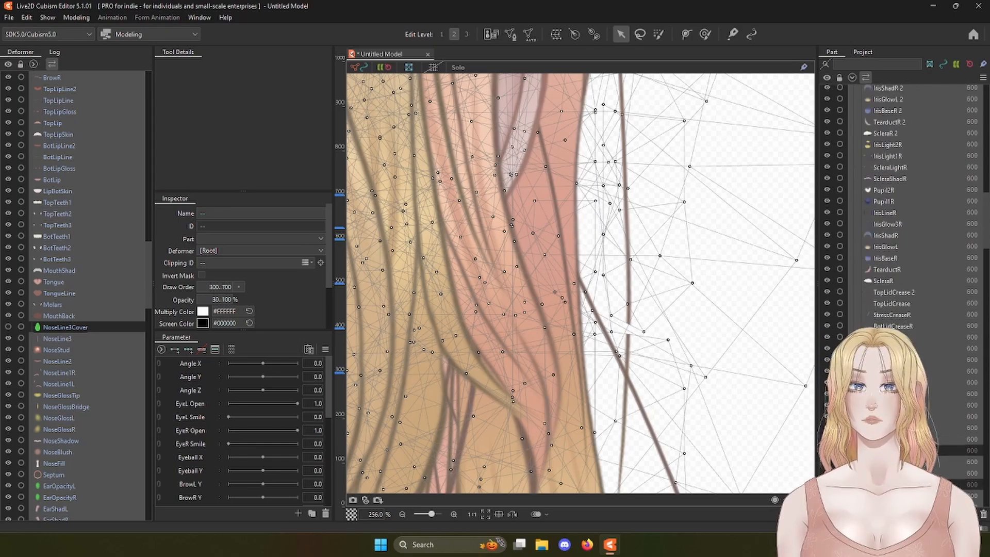
scroll(902, 206, "up", 6)
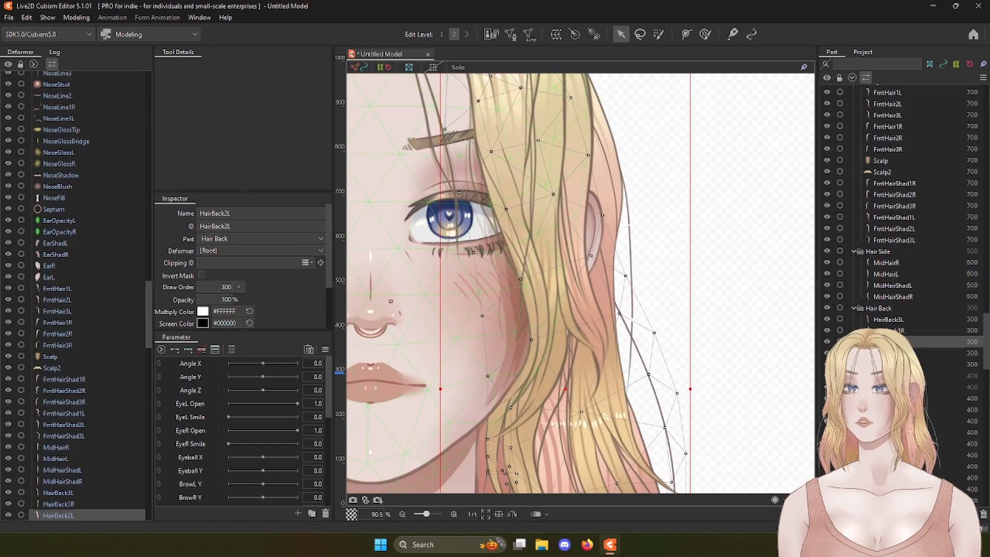
left_click(510, 35)
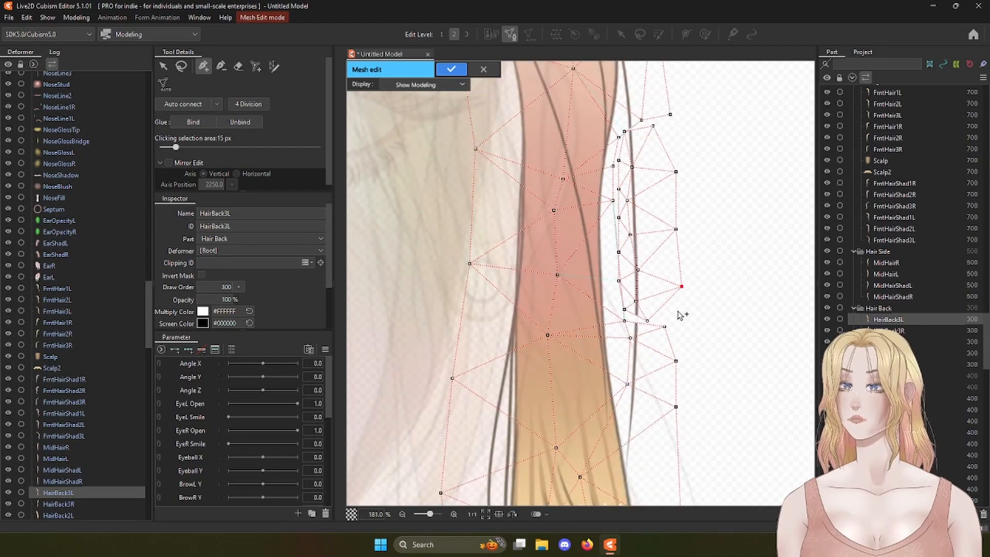
left_click_drag(689, 175, 687, 285)
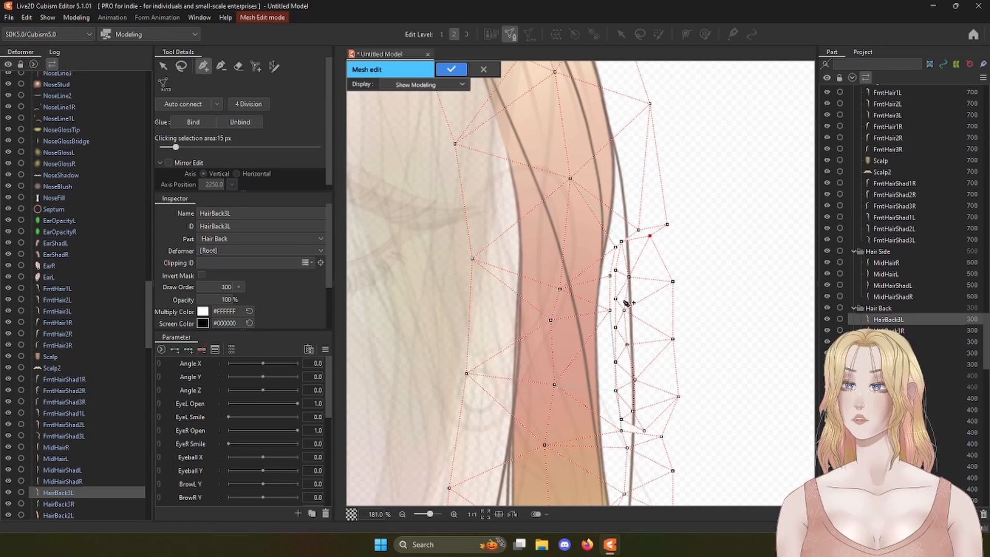
left_click(188, 106)
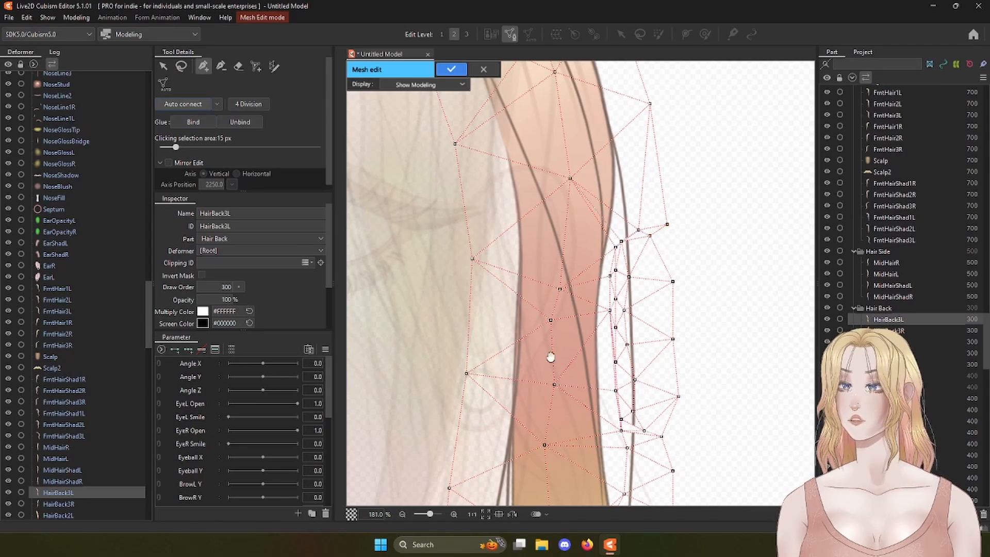
Step: Check the rest of the HairBack3L mesh down to the strand tips and accept the mesh edit
left_click_drag(630, 344, 586, 86)
left_click_drag(646, 405, 638, 221)
left_click_drag(634, 372, 650, 274)
left_click_drag(603, 136, 661, 307)
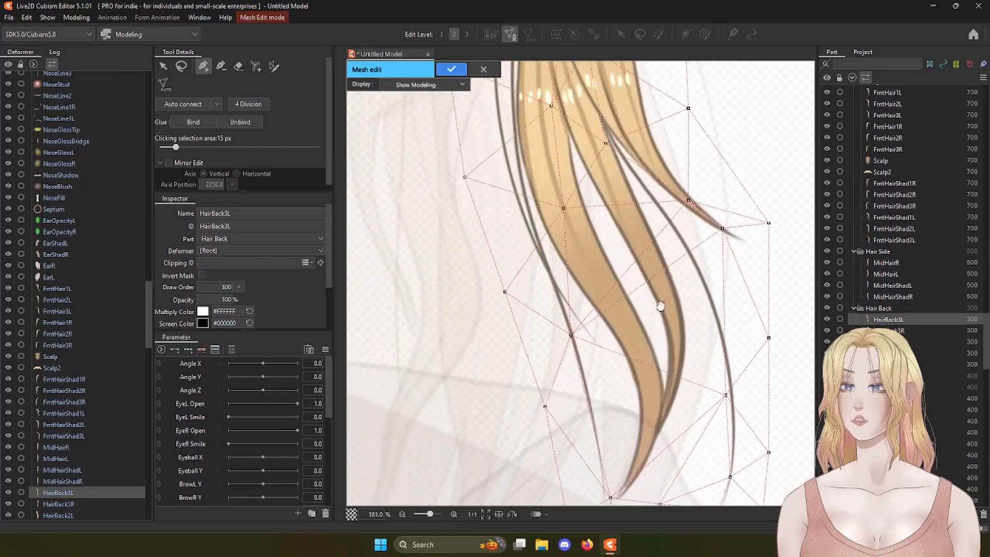
left_click_drag(620, 203, 645, 392)
left_click_drag(596, 267, 649, 466)
left_click_drag(591, 310, 598, 449)
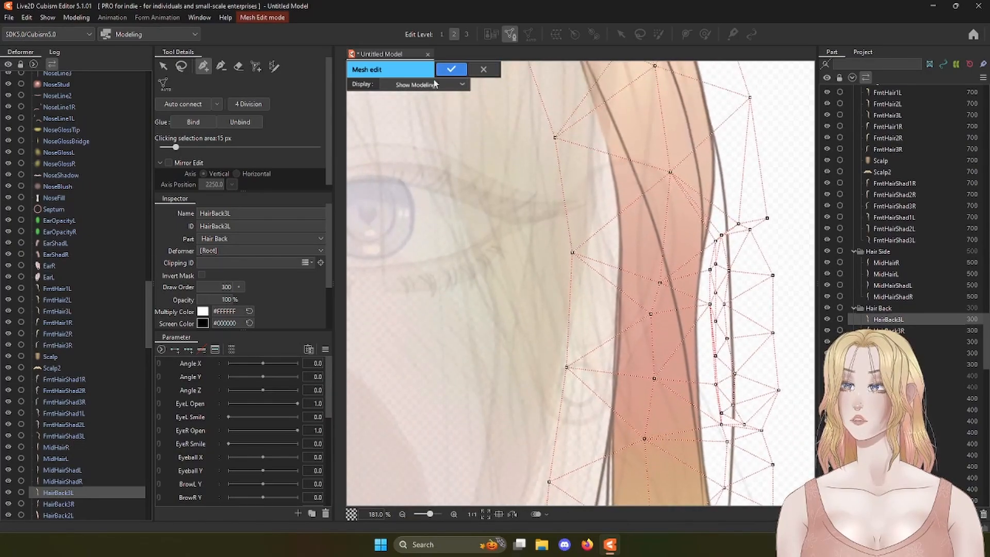
left_click(452, 70)
left_click_drag(781, 297, 656, 377)
left_click_drag(611, 242, 632, 303)
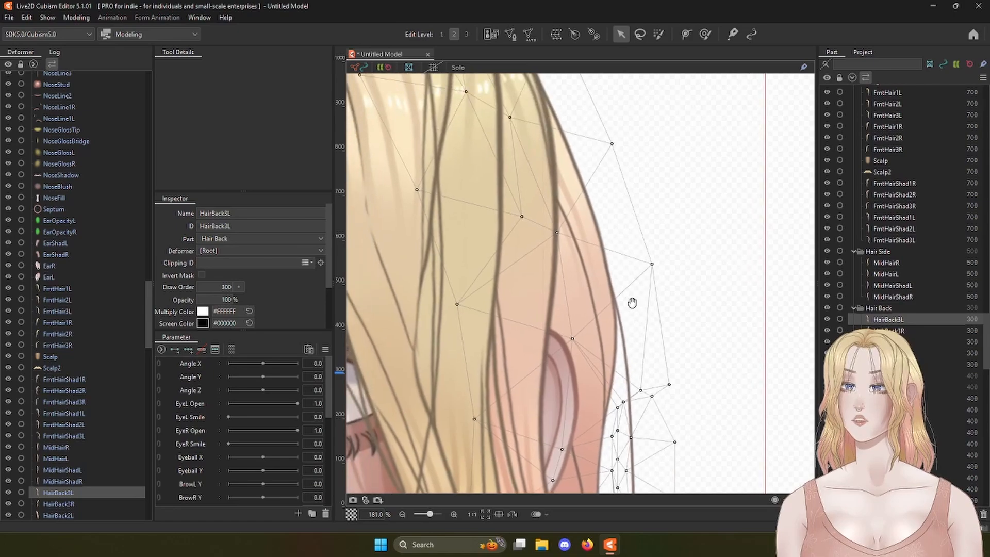
scroll(610, 235, "down", 5)
left_click_drag(561, 410, 707, 254)
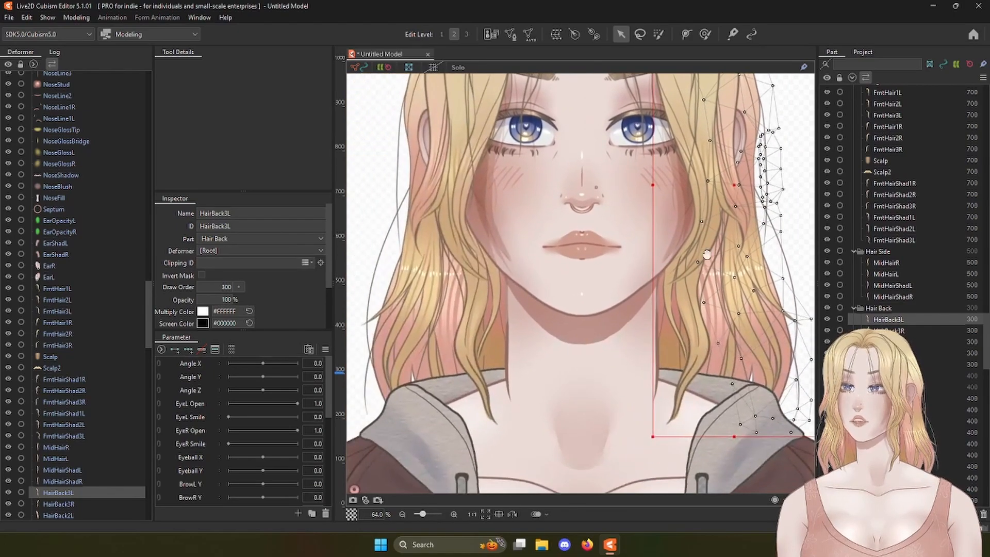
left_click_drag(519, 276, 624, 303)
left_click_drag(551, 263, 474, 287)
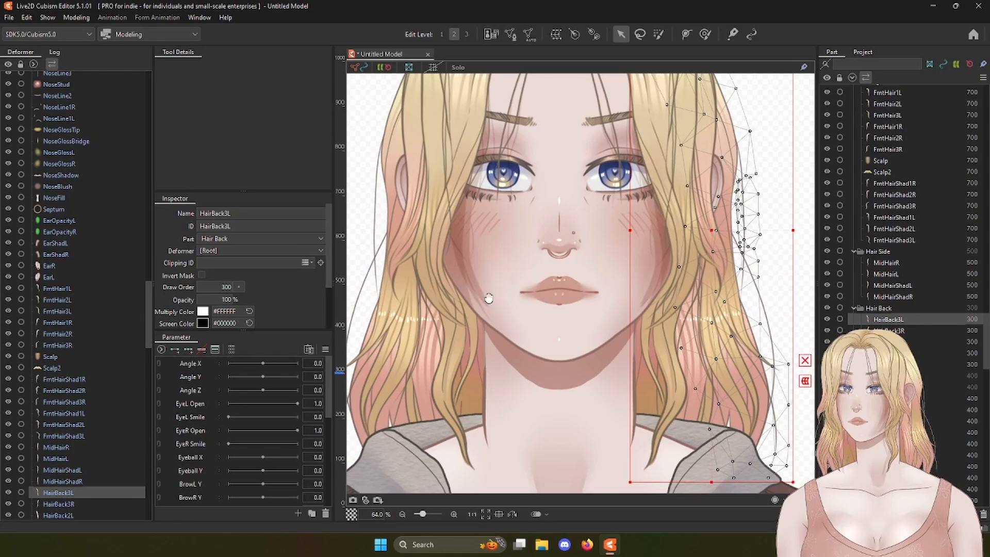
left_click_drag(482, 349, 559, 316)
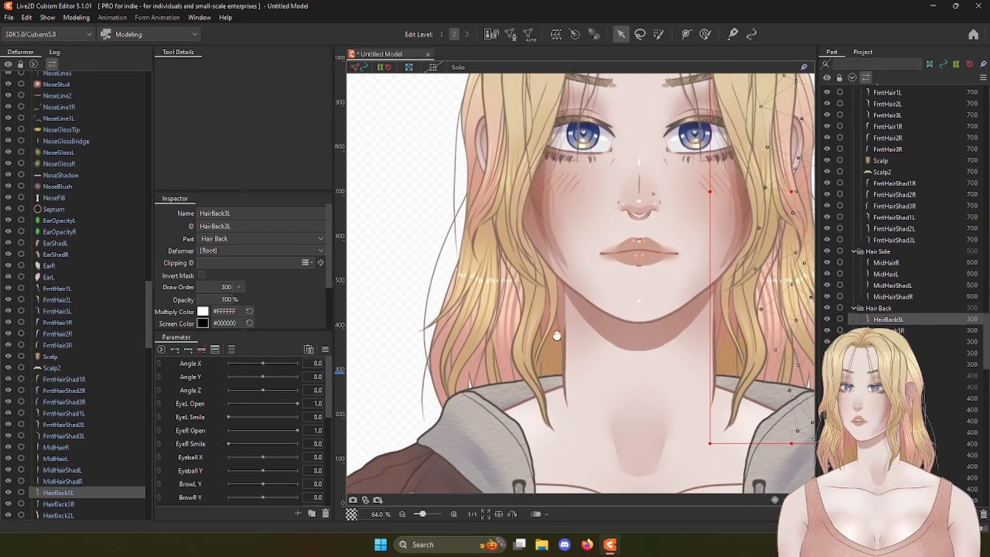
Step: Examine the HairBack2R mesh and the model around the face and shoulders, and clear the selection
left_click(539, 358)
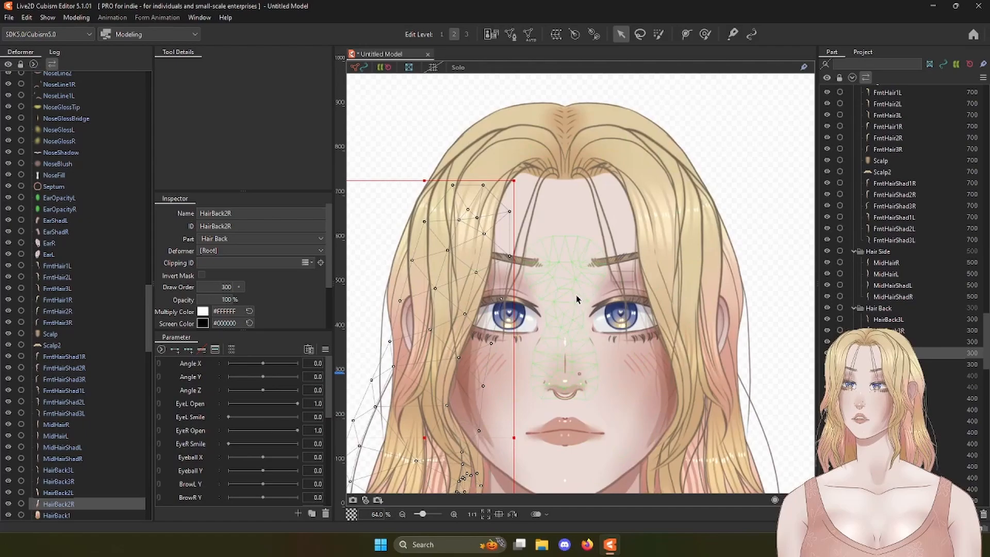
scroll(577, 299, "down", 3)
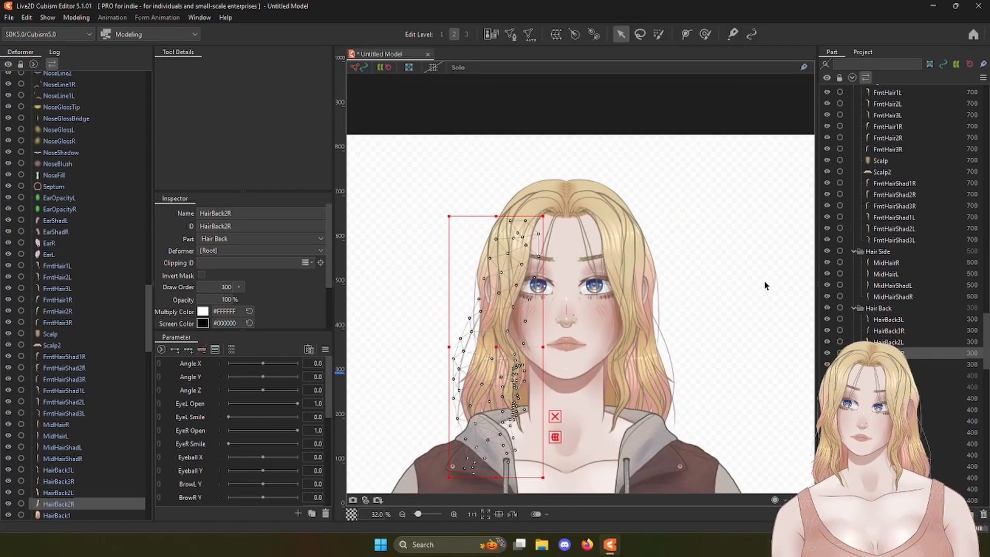
scroll(694, 307, "up", 3)
left_click_drag(627, 343, 731, 281)
left_click_drag(483, 353, 522, 357)
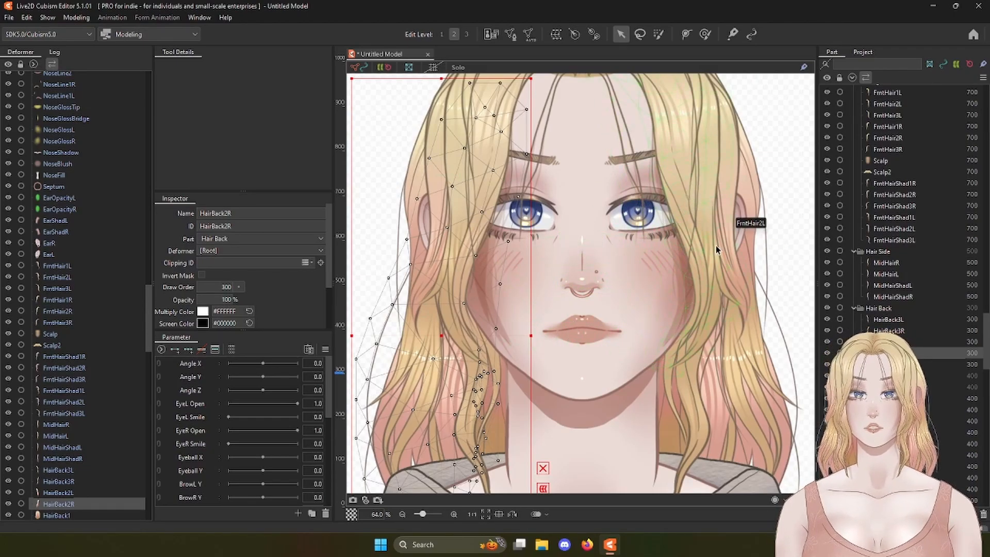
scroll(665, 249, "down", 3)
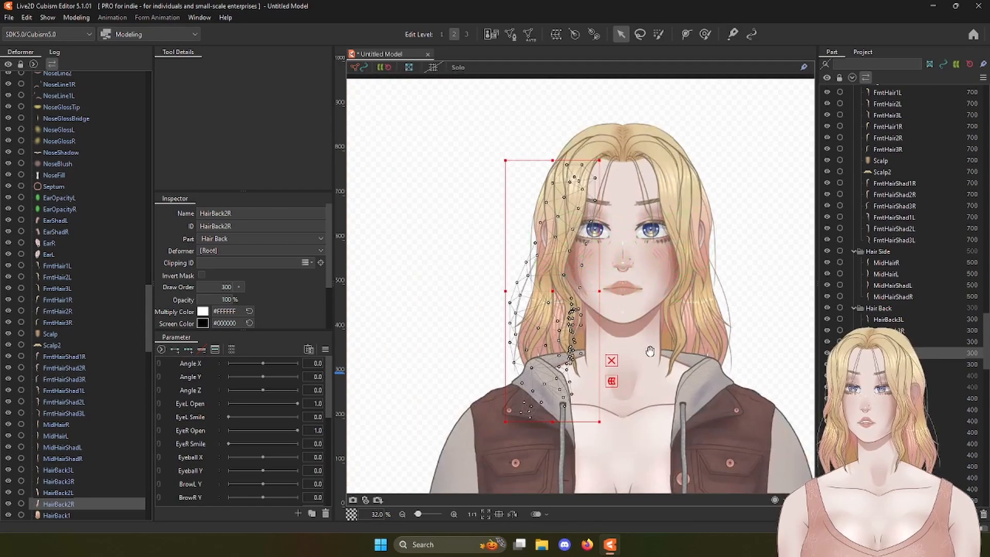
mouse_move(649, 351)
left_mouse_down()
mouse_move(745, 129)
mouse_move(696, 150)
mouse_move(667, 328)
mouse_move(634, 345)
left_mouse_up()
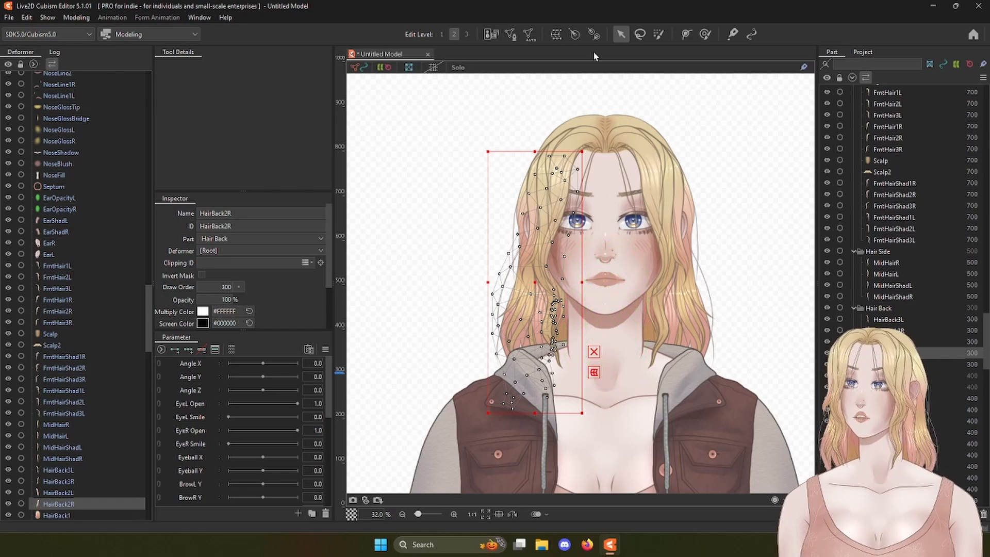
left_click(419, 256)
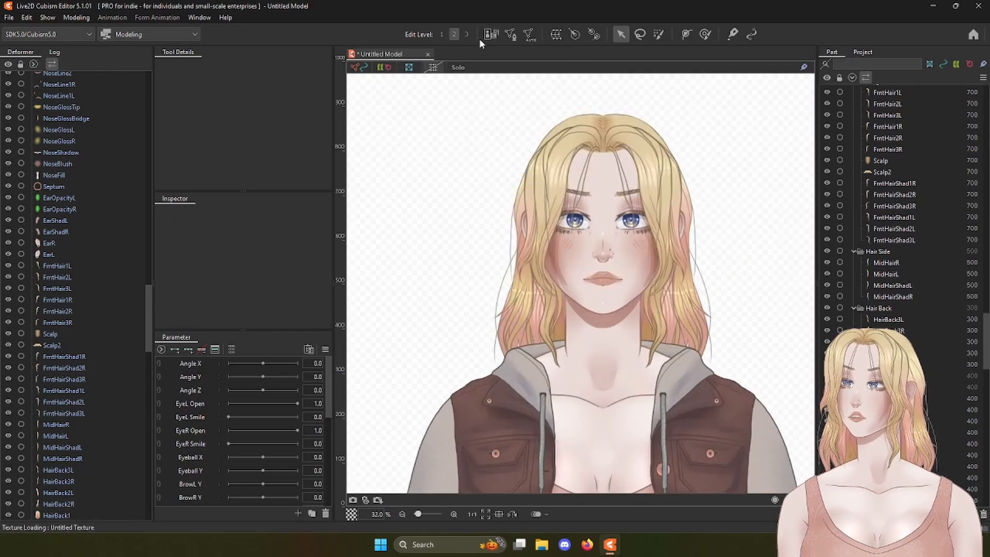
Step: Create an 8192 by 8192 px texture atlas with the default Mesh automatic layout and place the leftover NoseLine3Cover image in it
left_click(485, 36)
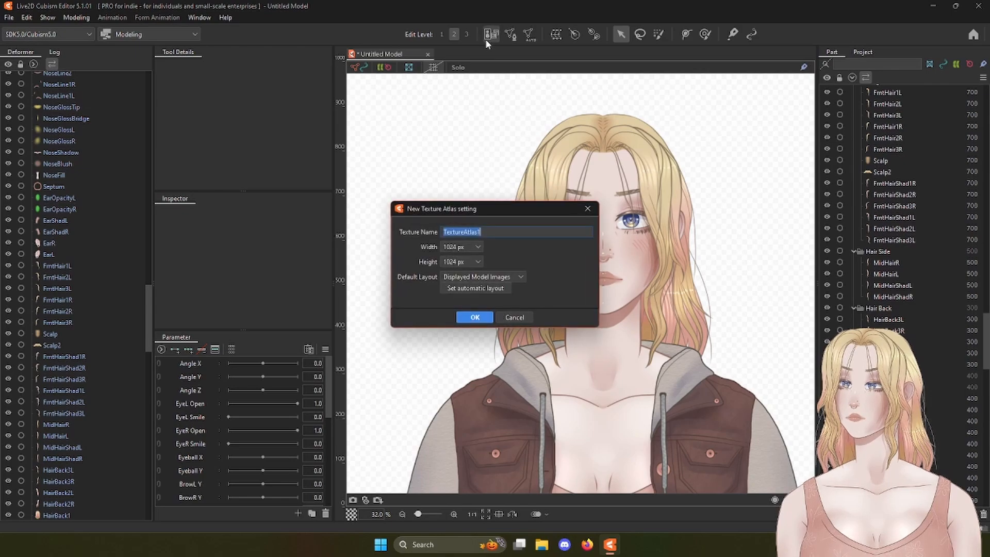
left_click(466, 248)
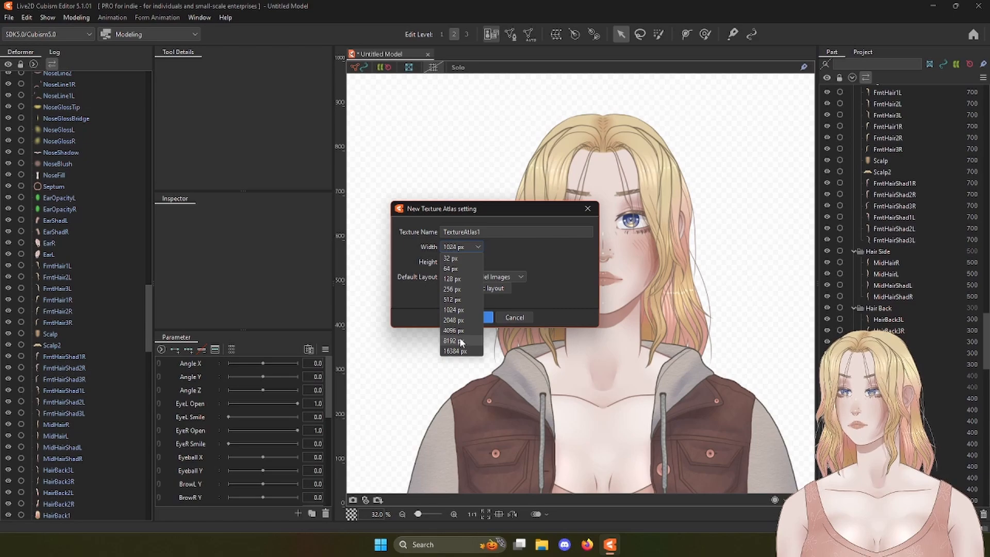
left_click(461, 341)
left_click(463, 259)
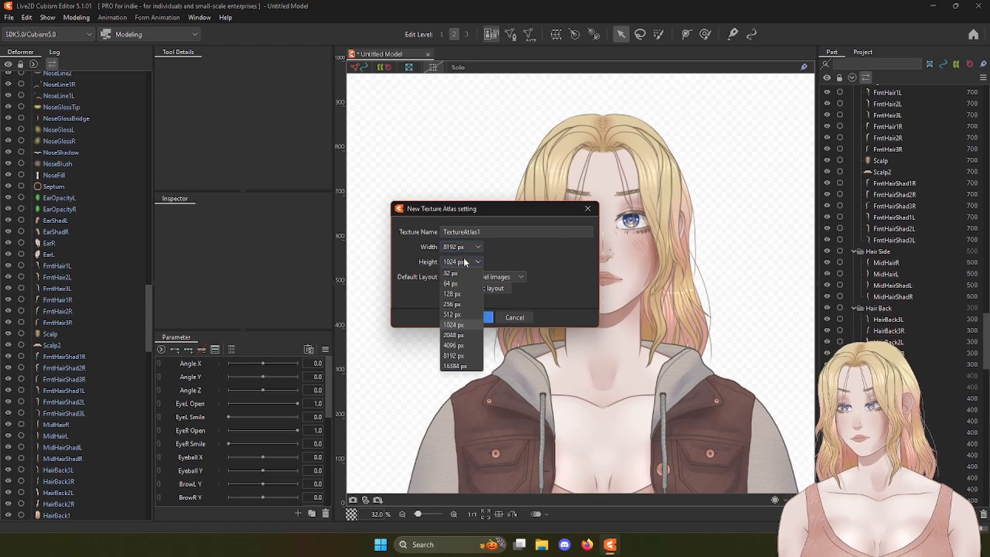
left_click(454, 356)
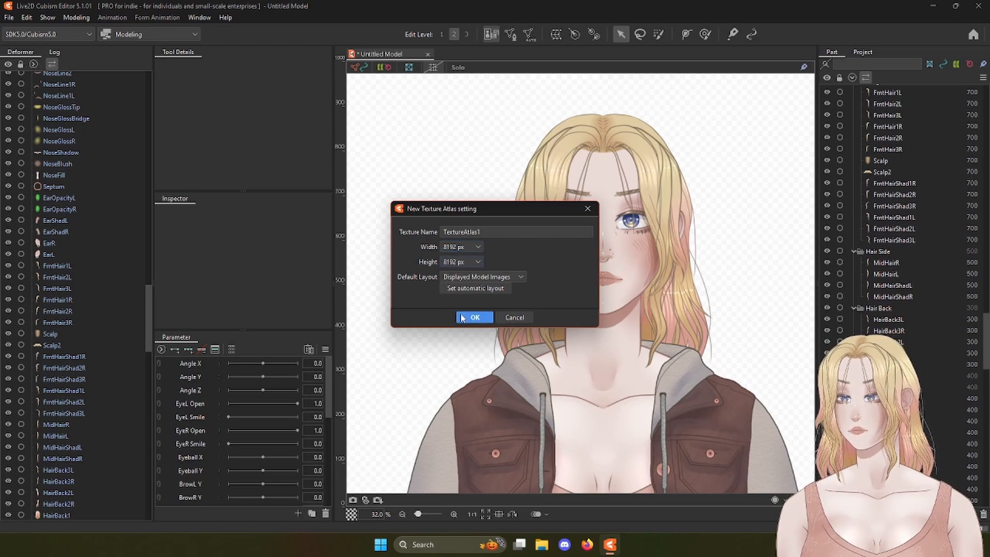
left_click(480, 288)
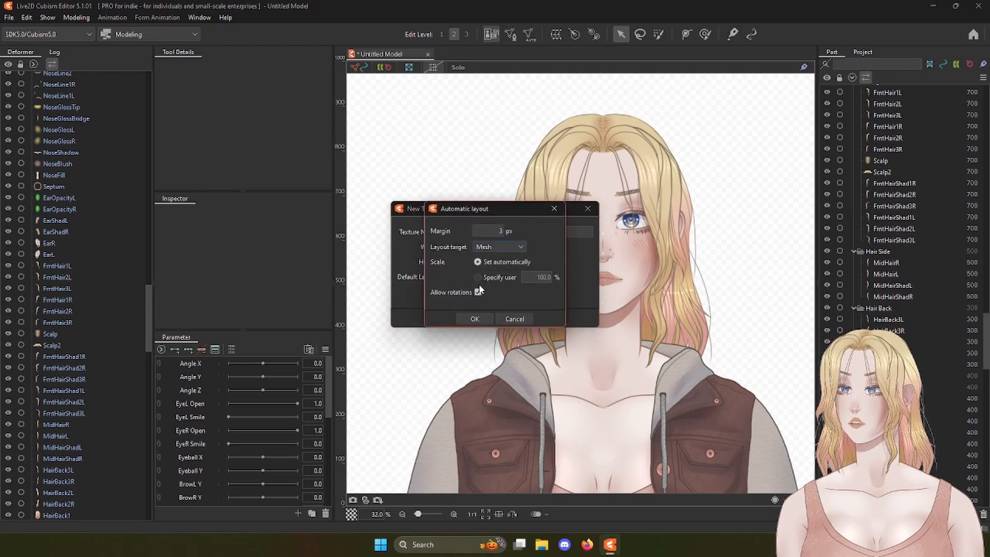
left_click(473, 318)
left_click(473, 316)
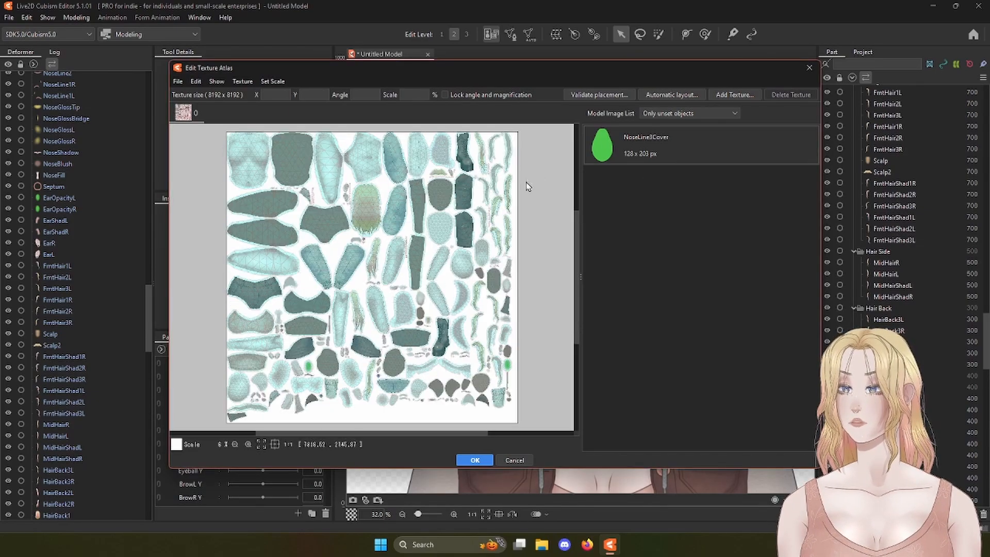
left_click_drag(600, 145, 479, 257)
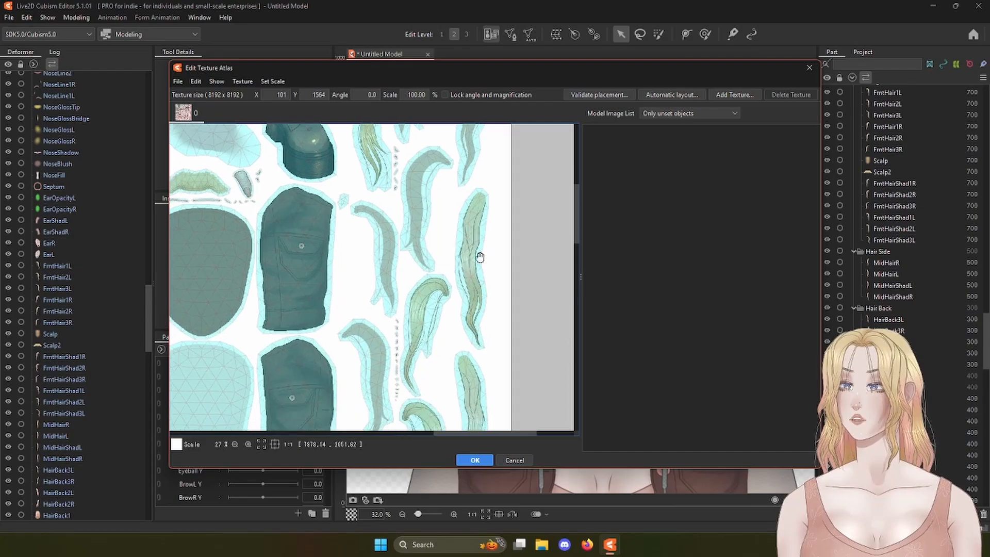
Step: Examine the texture atlas layout down its right edge and along its bottom edge for part spacing and overlaps
scroll(480, 256, "down", 3)
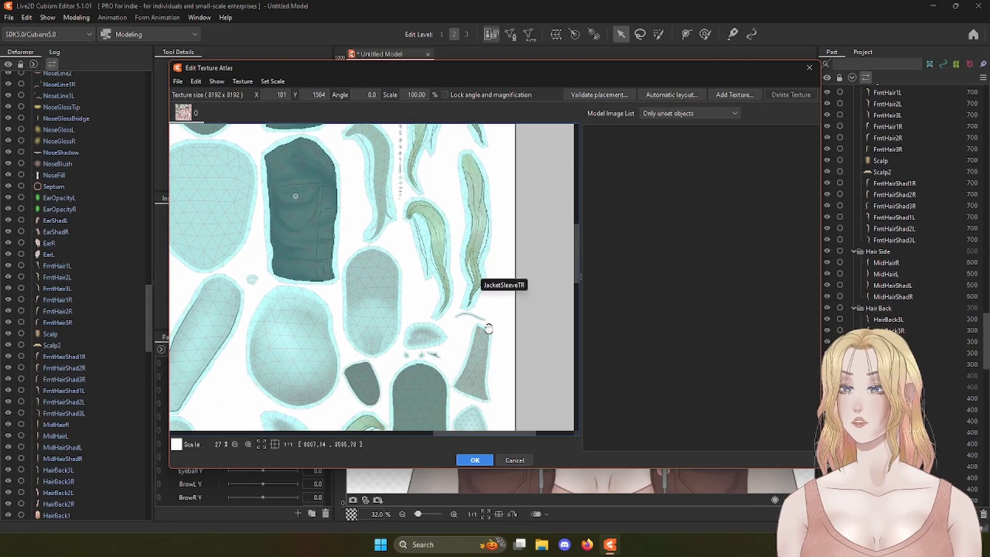
scroll(488, 327, "down", 8)
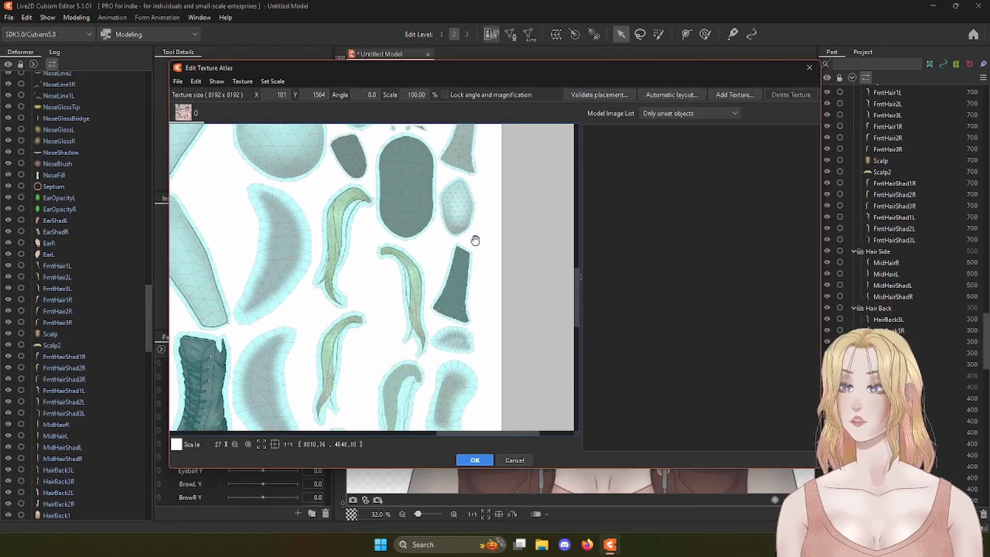
scroll(474, 285, "down", 8)
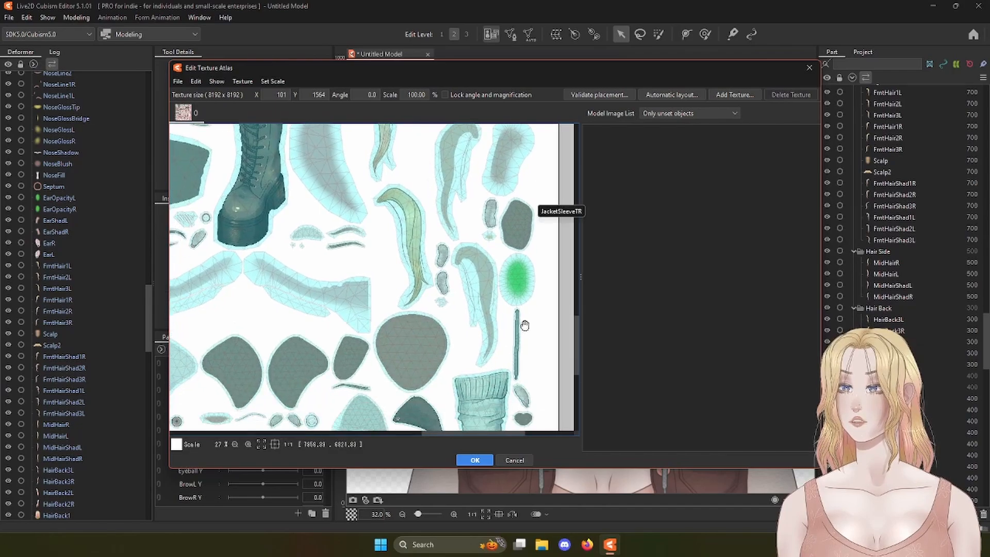
scroll(494, 304, "down", 1)
left_click_drag(328, 292, 530, 314)
left_click_drag(358, 294, 508, 300)
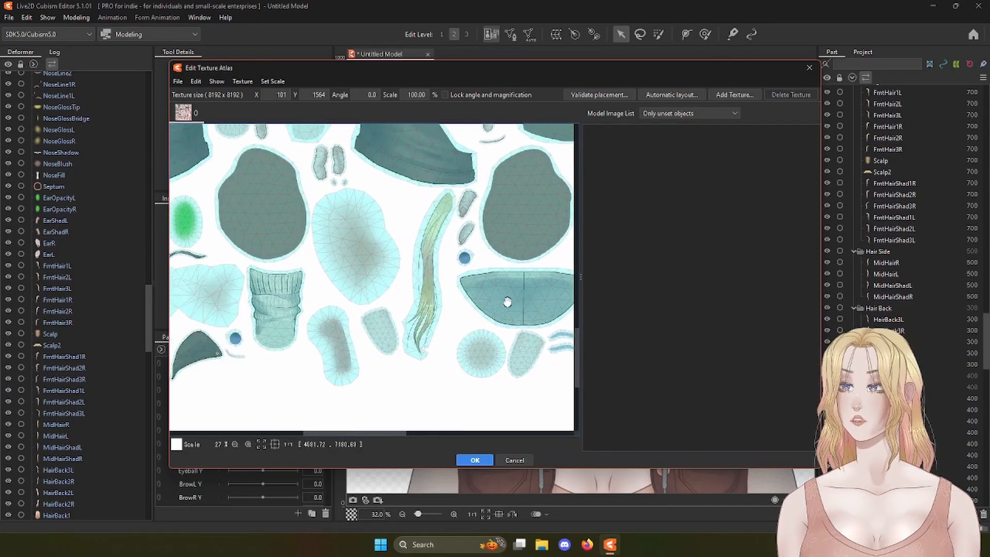
left_click_drag(402, 300, 530, 294)
left_click_drag(392, 319, 501, 289)
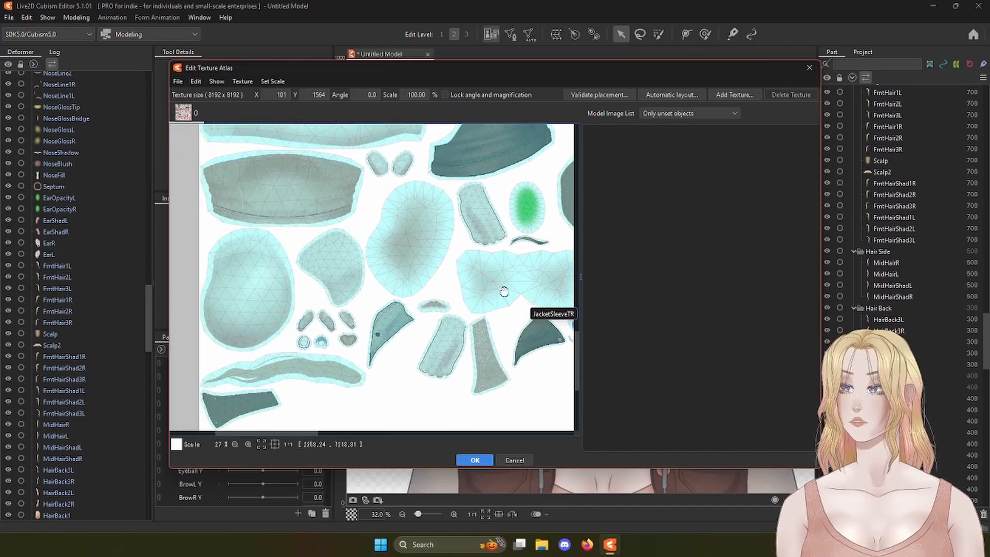
left_click_drag(342, 294, 399, 298)
Step: Check the part spacing up the left edge and through the middle of the texture atlas and accept the atlas
left_click_drag(419, 231, 426, 361)
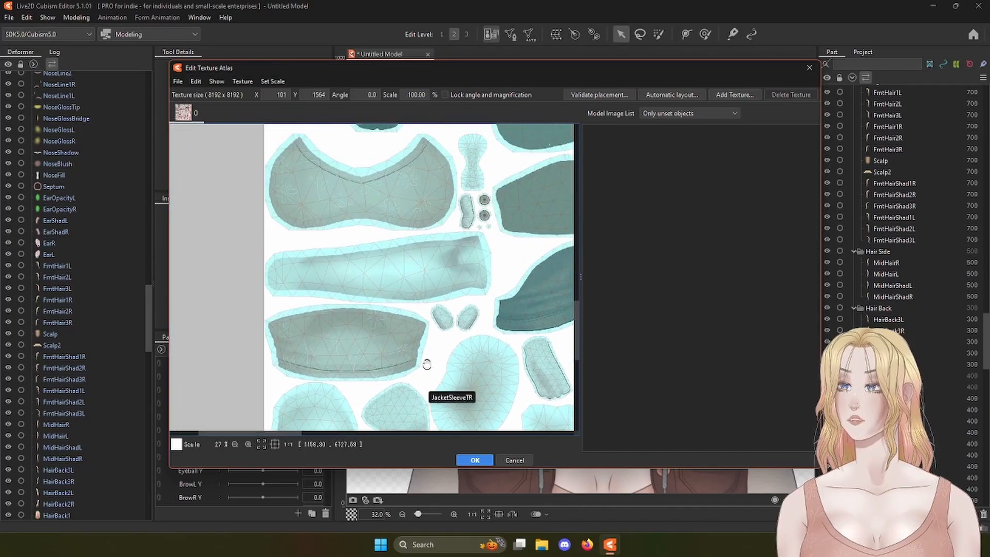
left_click_drag(435, 227, 426, 307)
left_click_drag(447, 215, 426, 316)
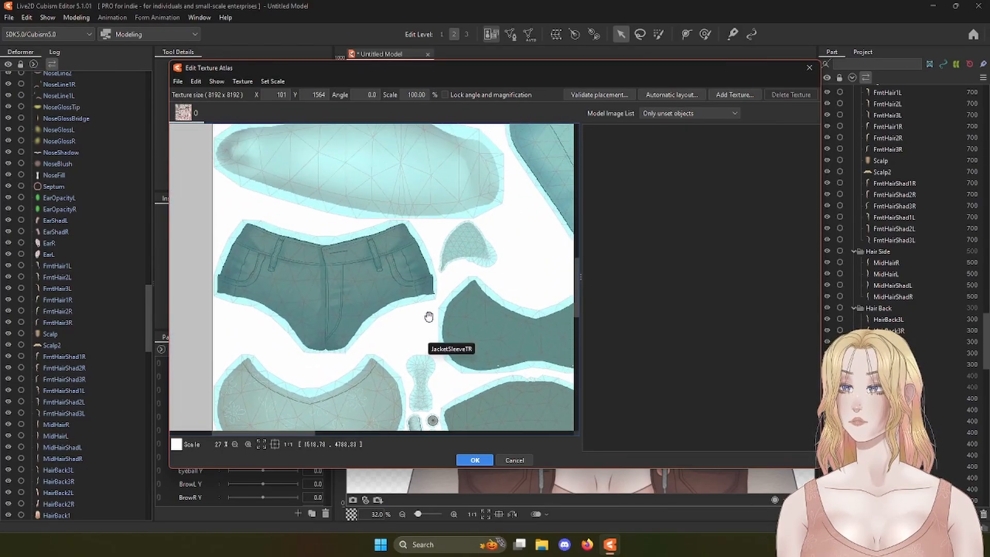
left_click_drag(443, 203, 442, 274)
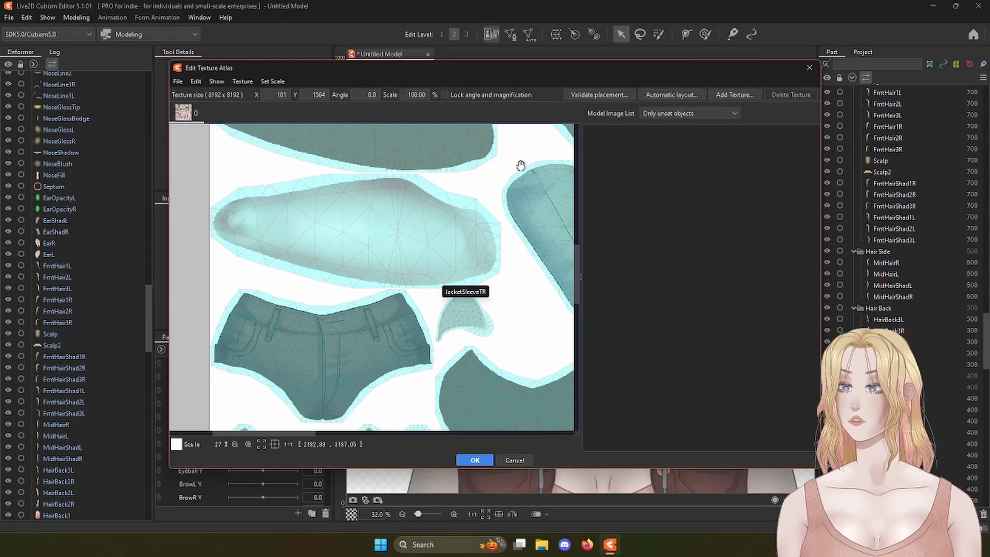
left_click_drag(519, 165, 490, 357)
left_click_drag(484, 277, 424, 384)
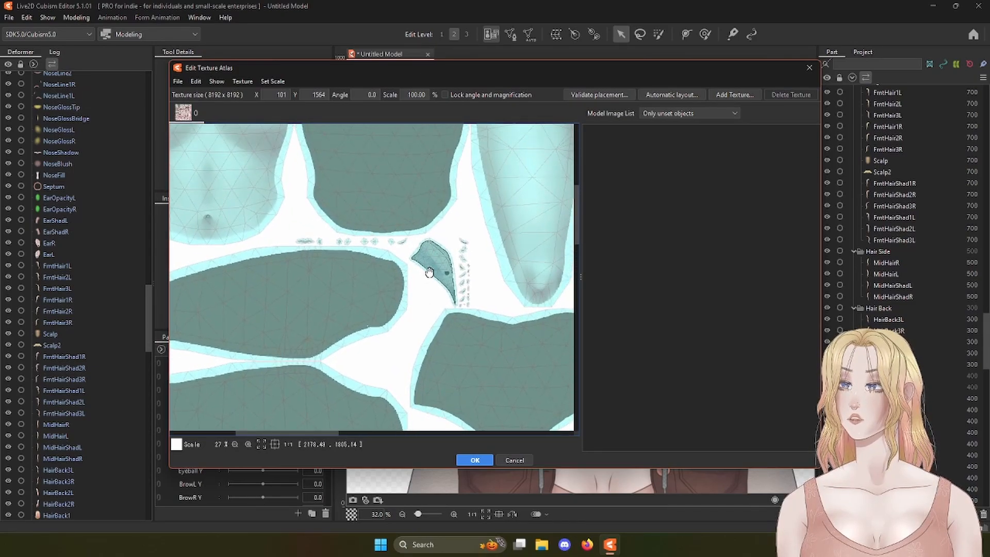
mouse_move(431, 270)
left_mouse_down()
mouse_move(420, 338)
mouse_move(554, 327)
mouse_move(432, 283)
left_mouse_up()
left_click_drag(521, 378, 376, 179)
left_click_drag(491, 364, 349, 215)
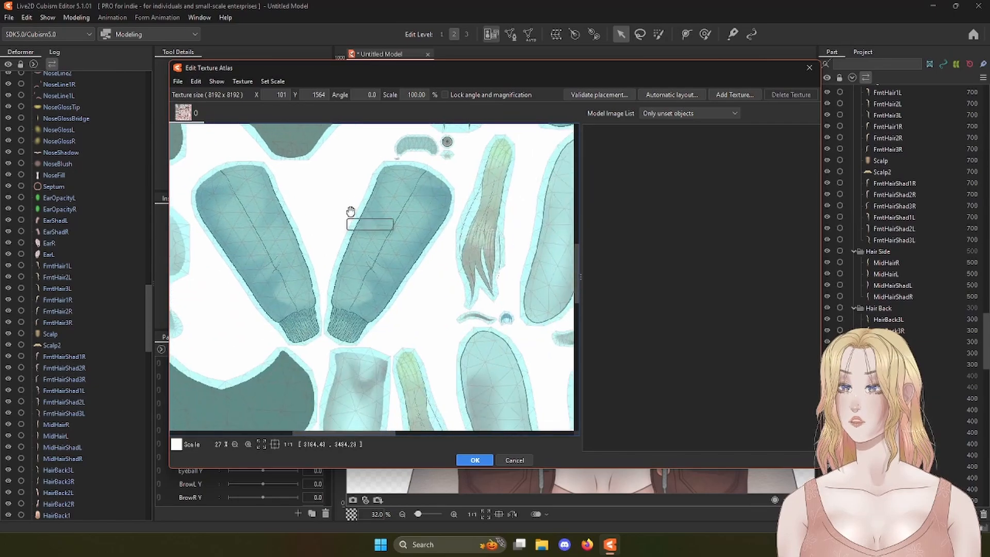
left_click_drag(452, 357, 317, 164)
scroll(451, 343, "down", 8)
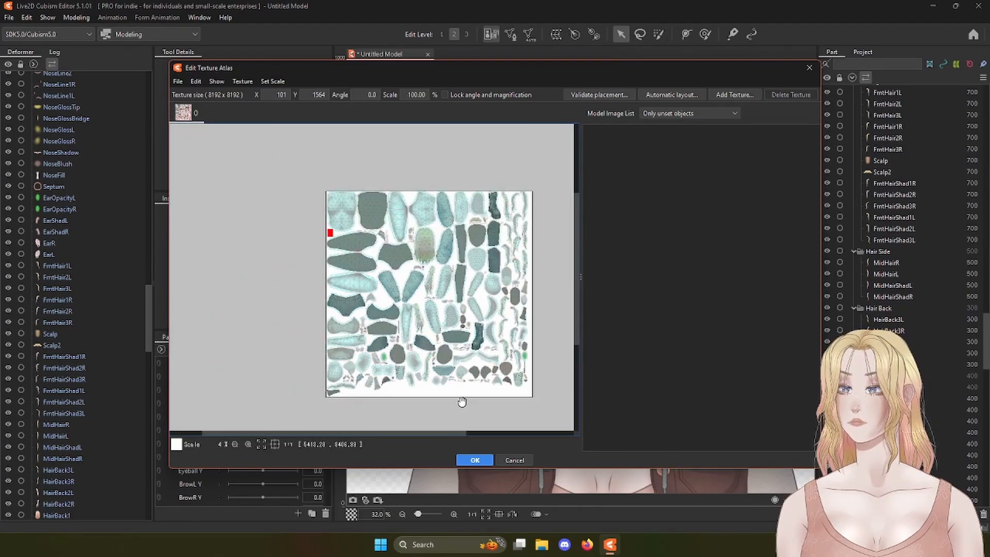
scroll(463, 399, "up", 2)
left_click(474, 461)
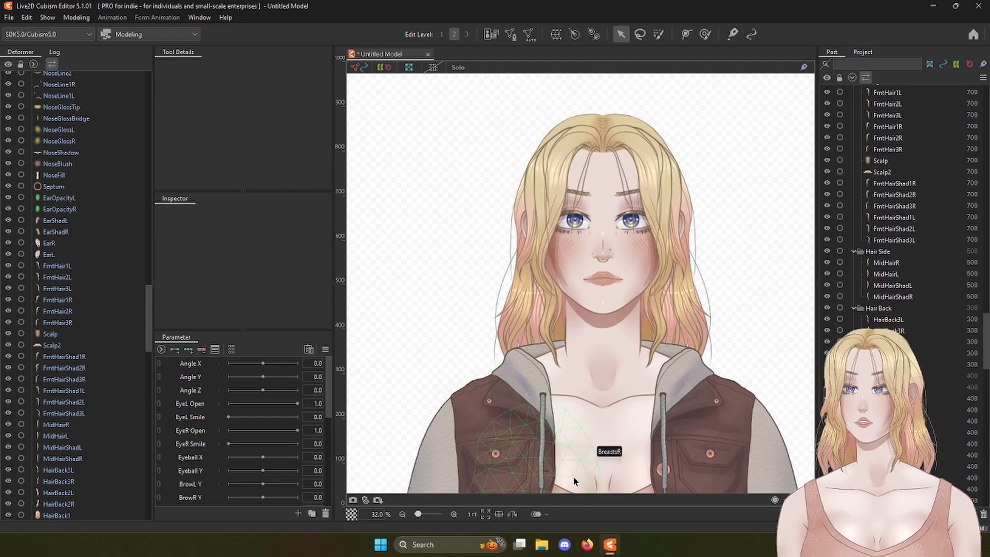
scroll(620, 335, "down", 2)
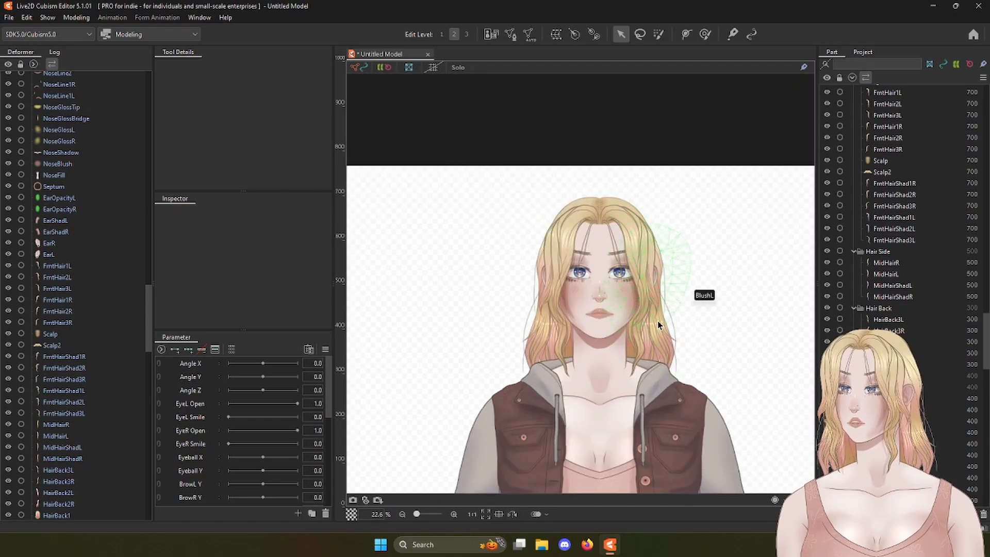
left_click_drag(589, 292, 570, 188)
scroll(639, 324, "down", 3)
scroll(627, 332, "up", 3)
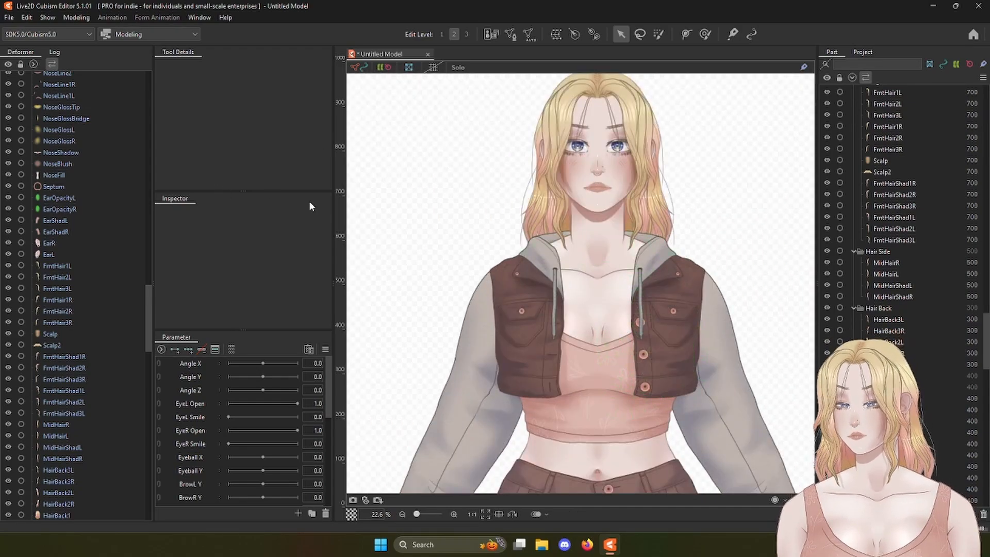
Step: Switch to the desktop and create a new folder named MaryModelTutorial
left_click(934, 7)
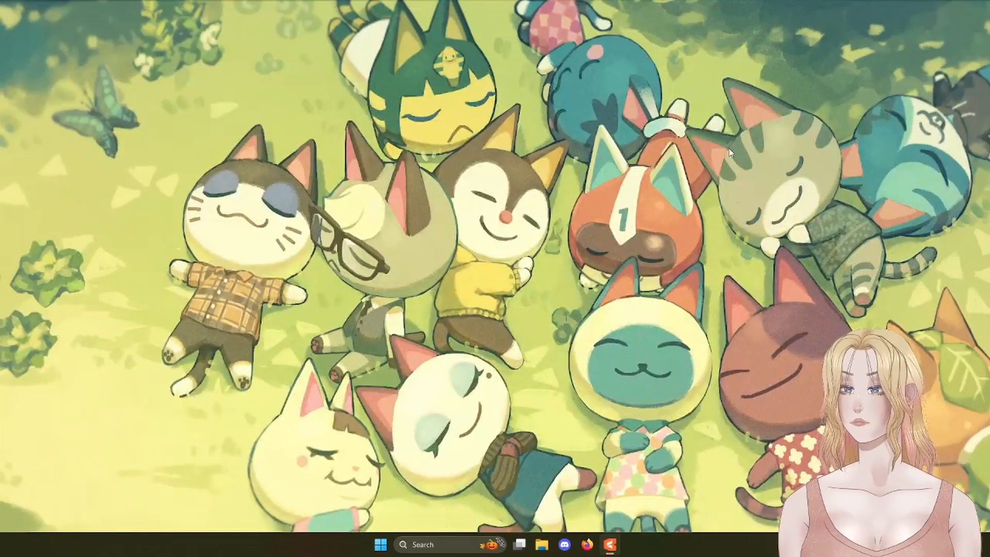
right_click(527, 177)
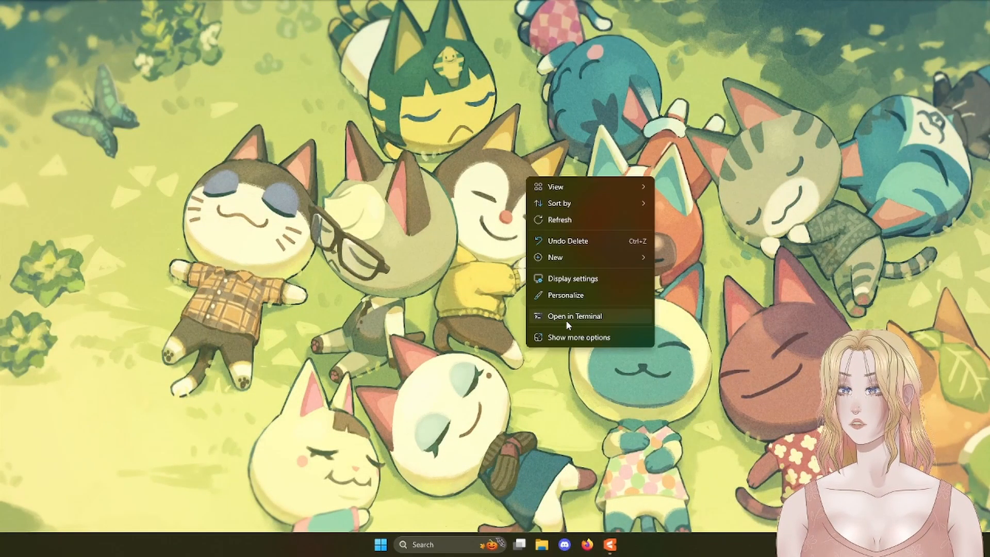
mouse_move(597, 260)
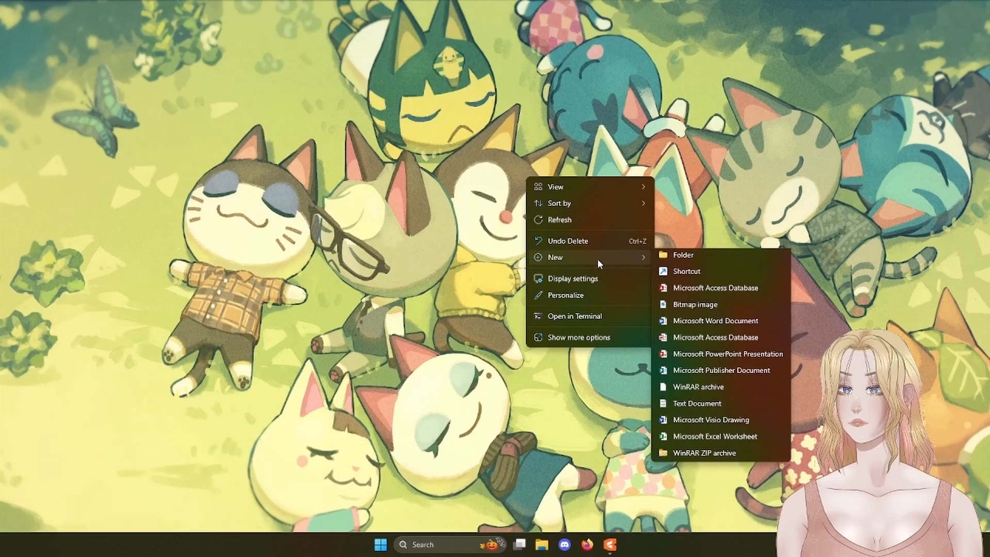
left_click(681, 260)
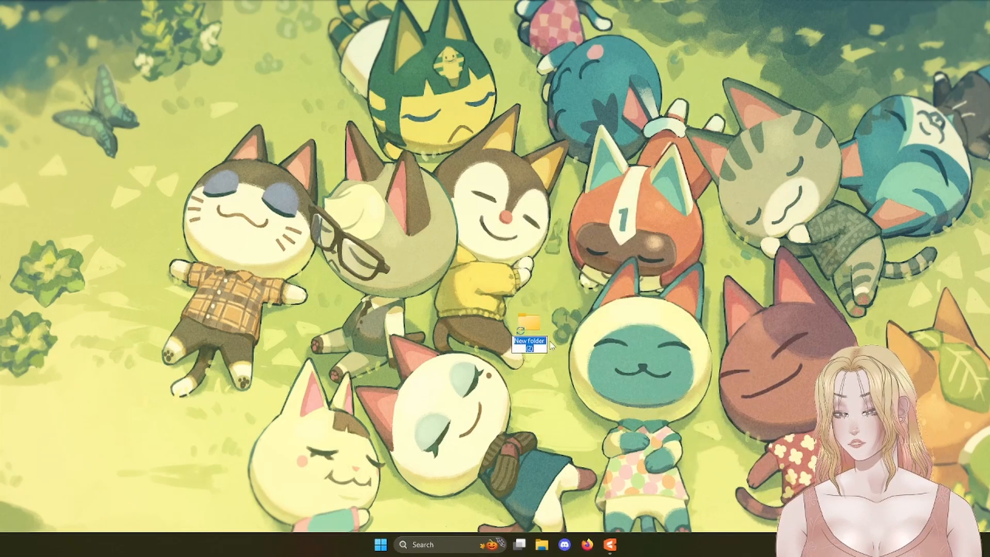
type("Ma")
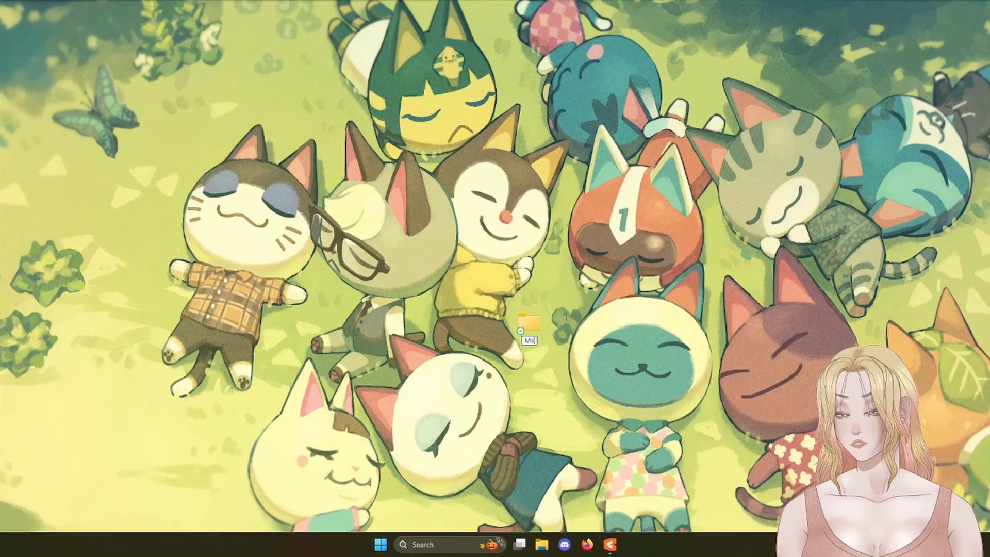
type("ryModel1")
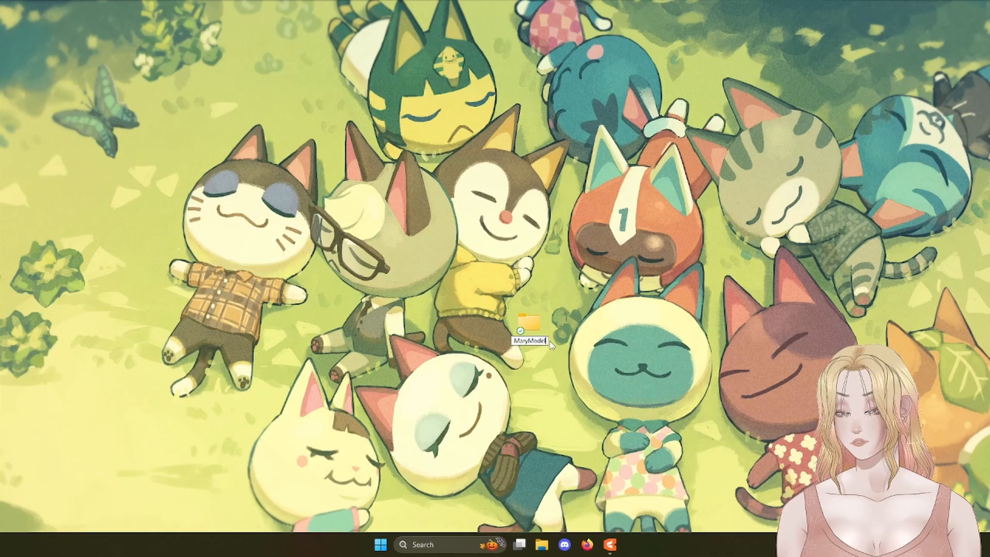
type("utorial")
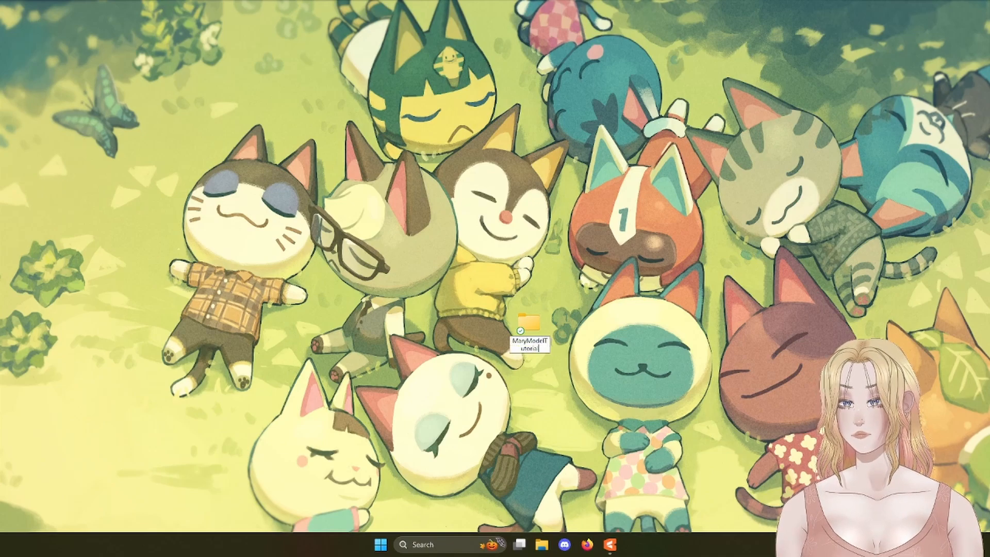
key("Return")
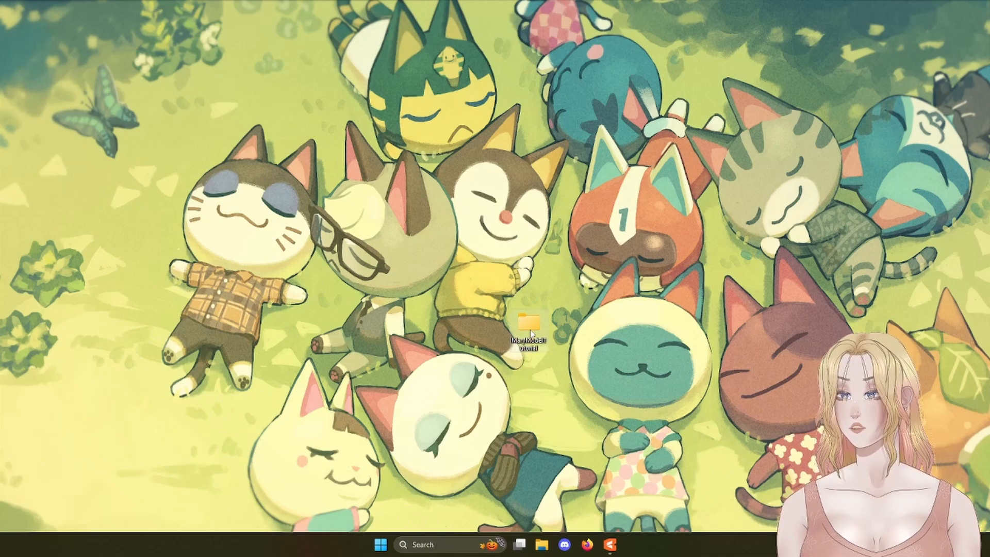
Step: Create a subfolder named MaryModelVtube inside the MaryModelTutorial folder
double_click(531, 331)
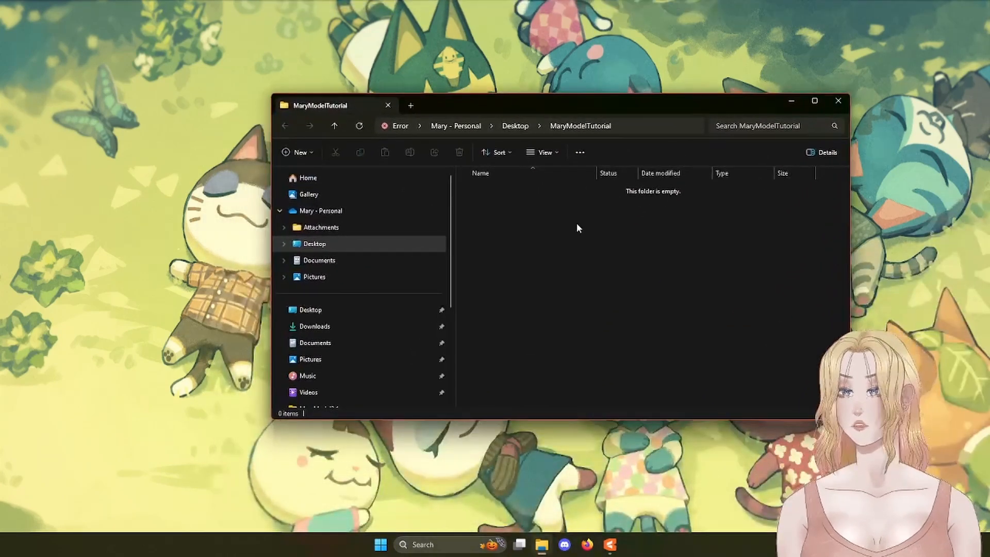
right_click(577, 225)
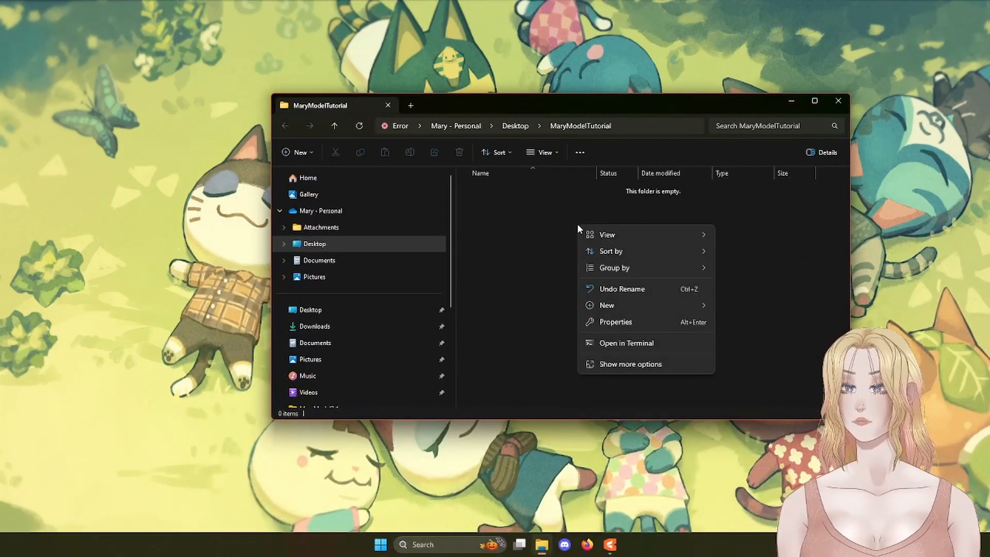
mouse_move(629, 304)
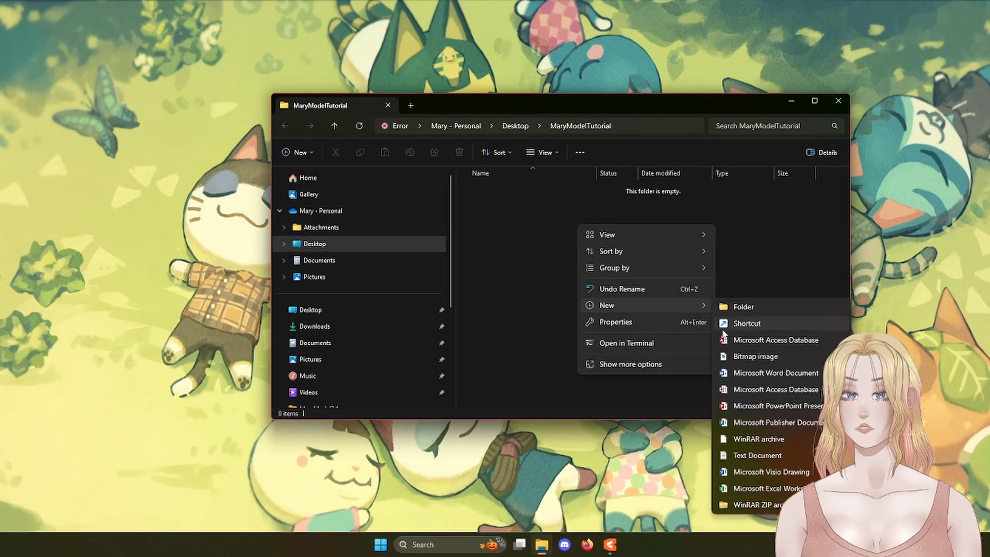
left_click(743, 307)
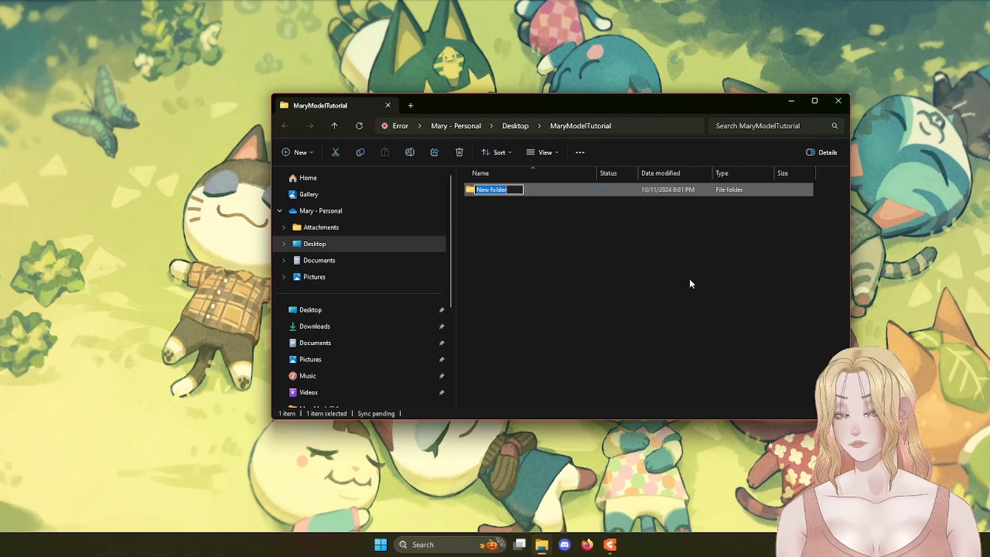
type("MaryMode")
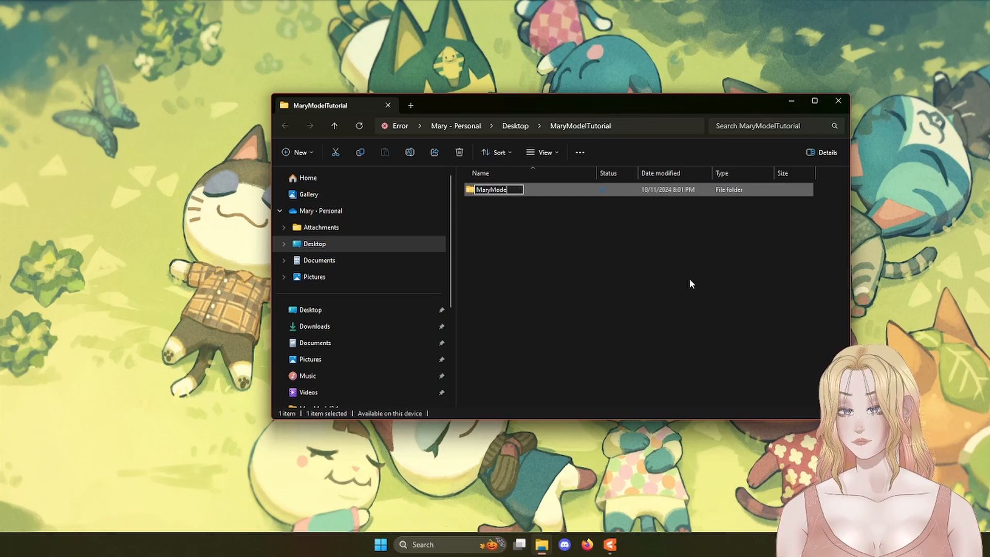
type("lT")
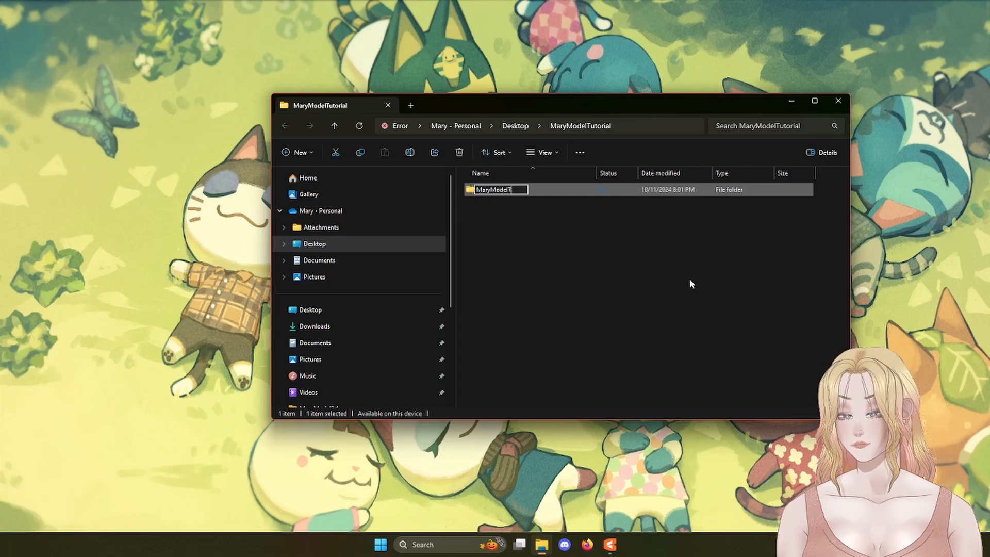
type("est")
key("BackSpace")
key("BackSpace")
key("BackSpace")
key("BackSpace")
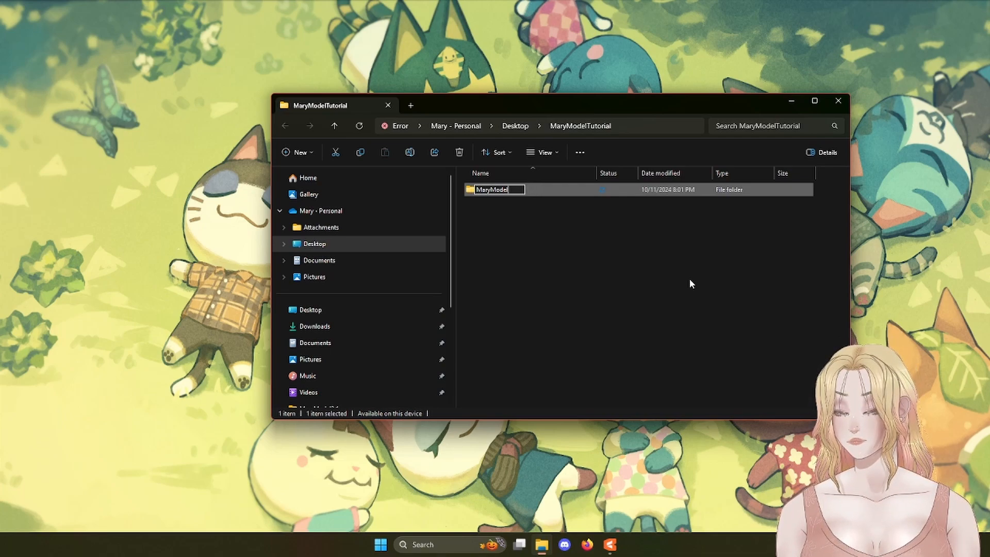
type("Vtube")
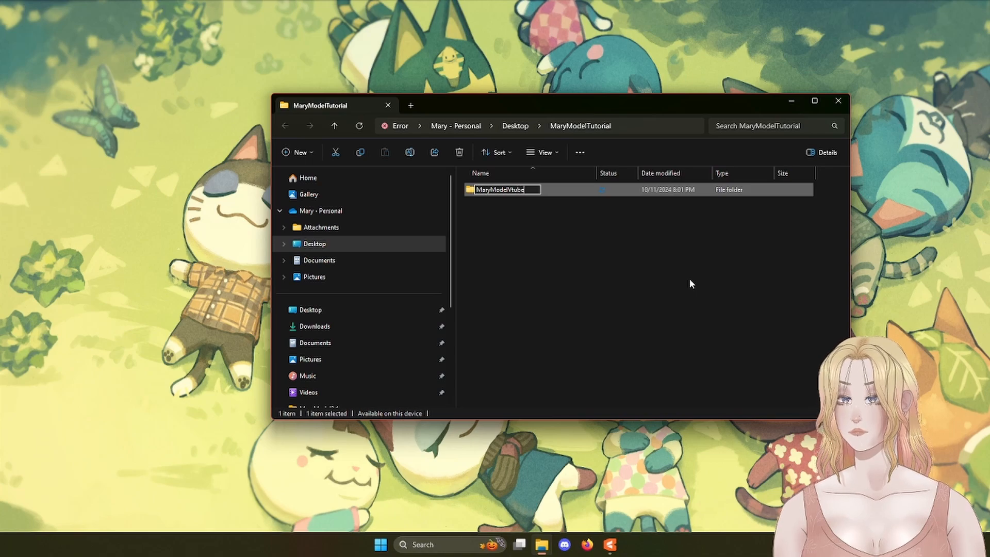
key("Return")
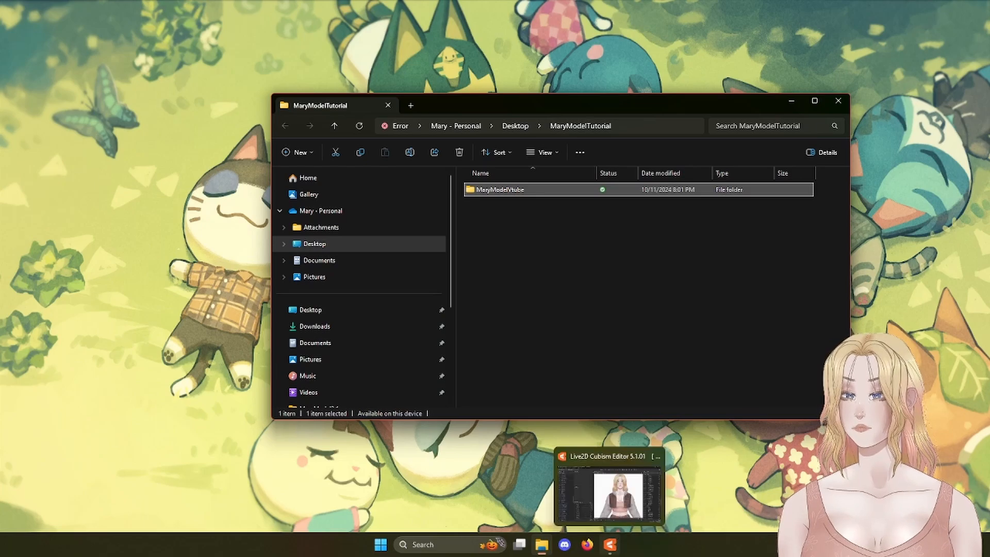
Step: Switch to Live2D Cubism Editor and choose the desktop's MaryModelTutorial folder as the location for saving the model under a new name
left_click(609, 547)
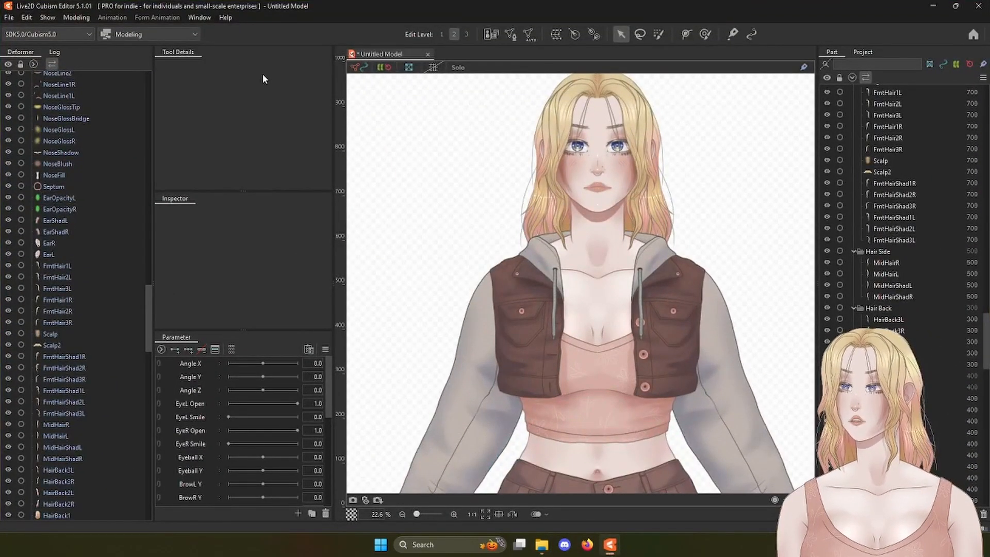
left_click(10, 17)
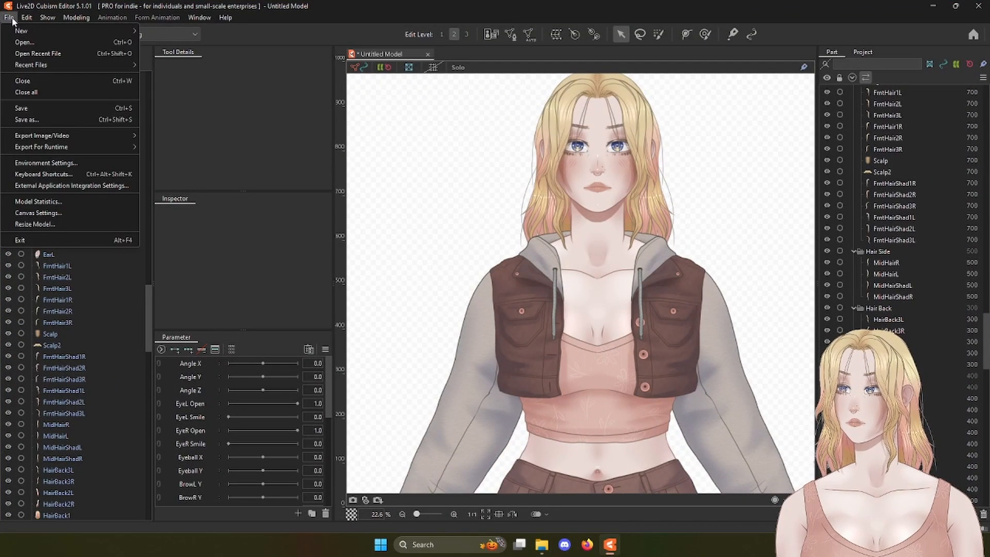
left_click(38, 121)
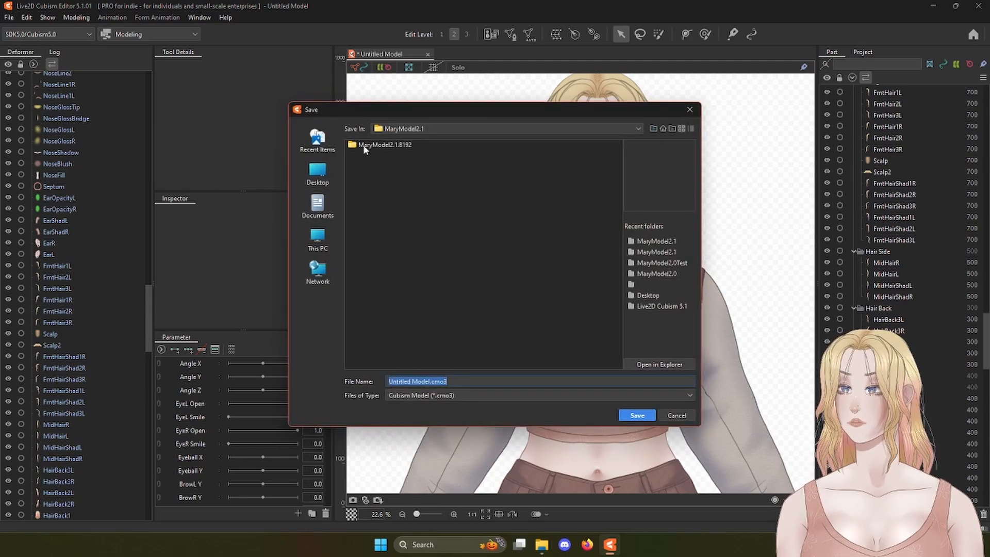
left_click(321, 181)
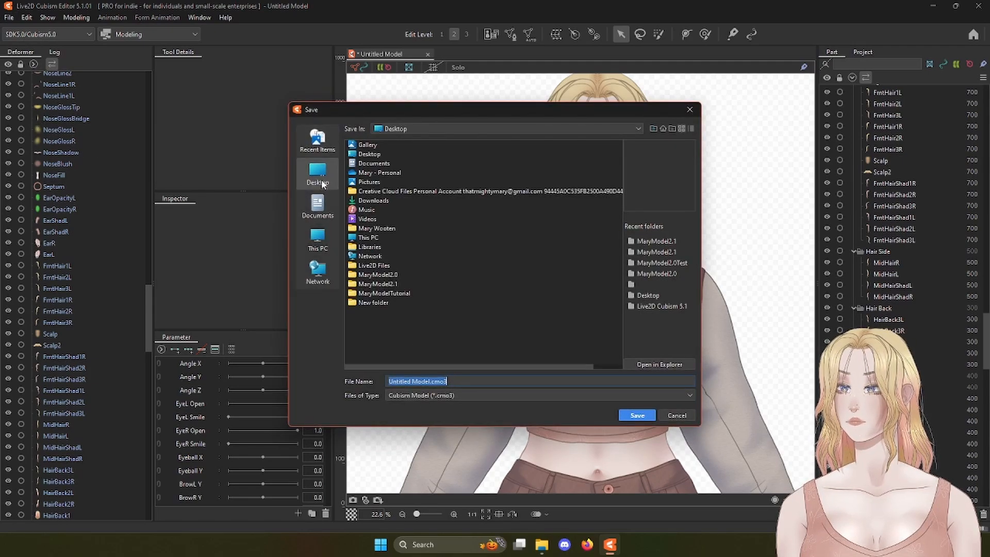
double_click(384, 293)
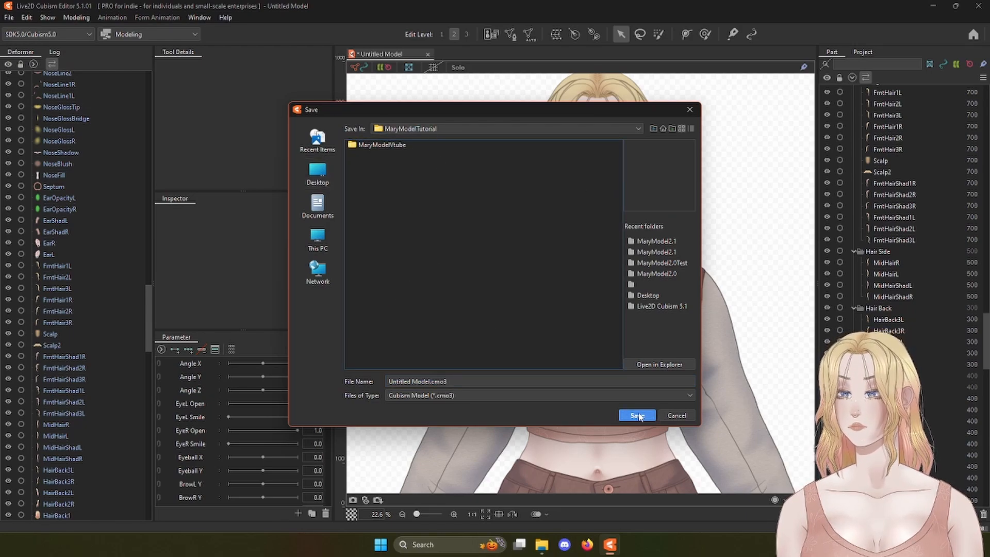
Step: Save the model as MaryModelTutorial.cmo3 in the chosen folder and close the folder window showing the file
triple_click(424, 383)
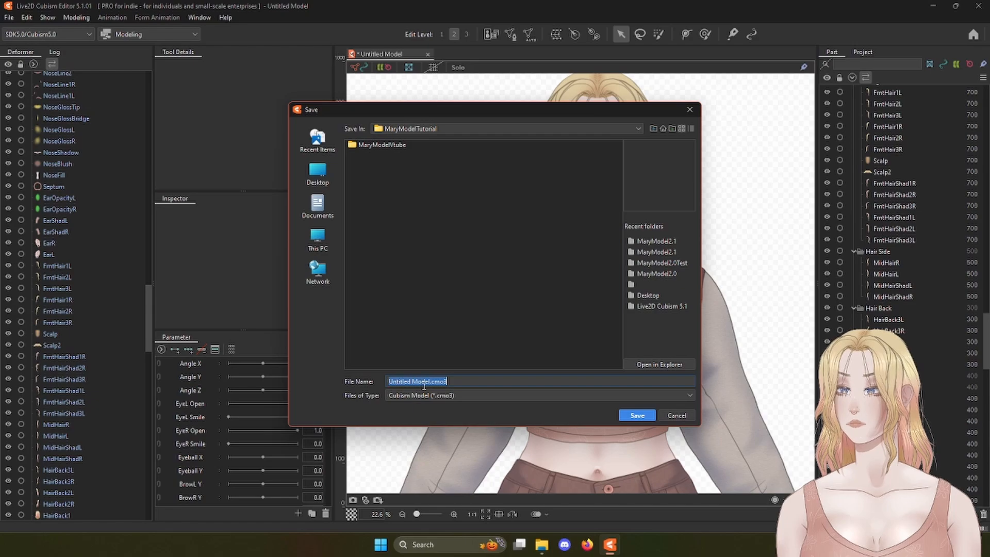
left_click_drag(430, 382, 371, 382)
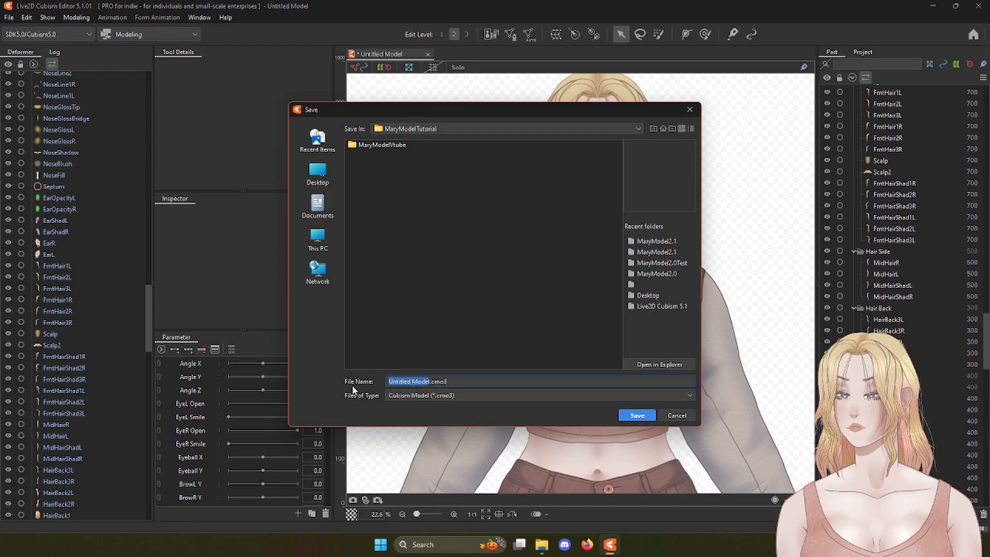
key("BackSpace")
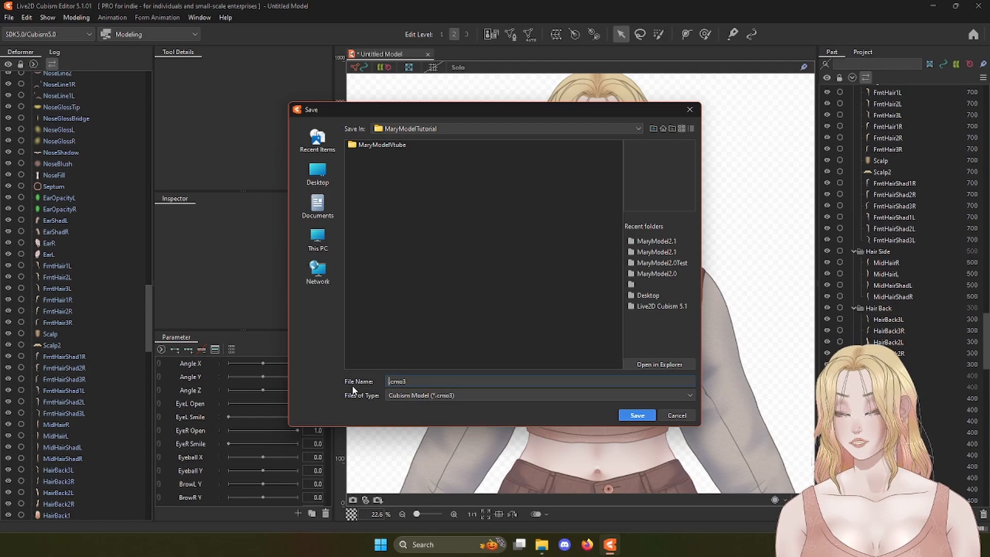
type("Mary")
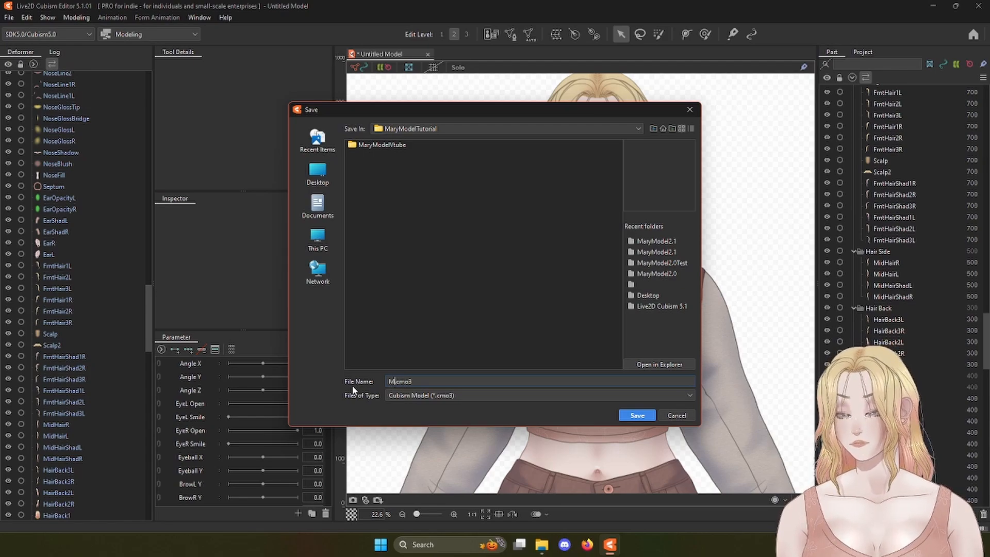
type("ModelTu")
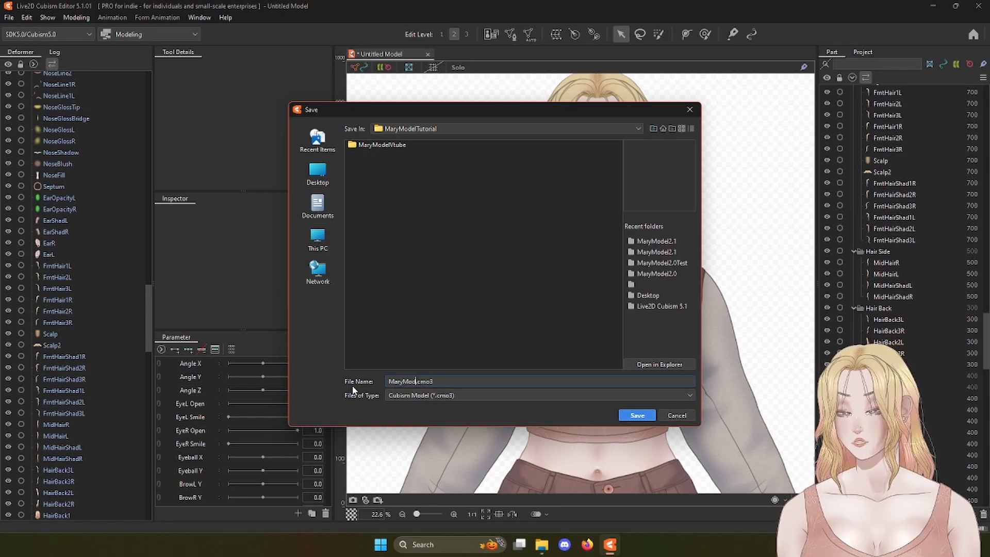
type("torial")
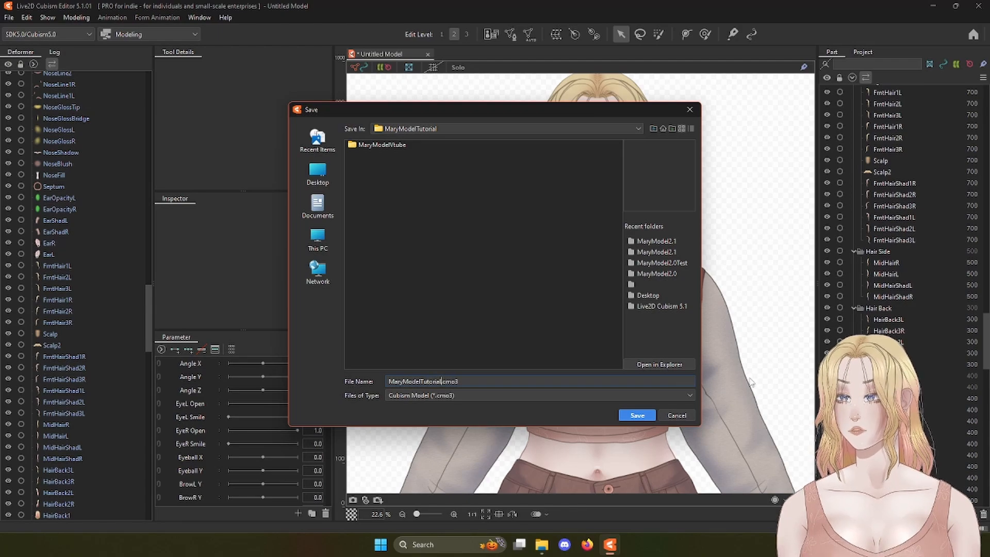
left_click(633, 415)
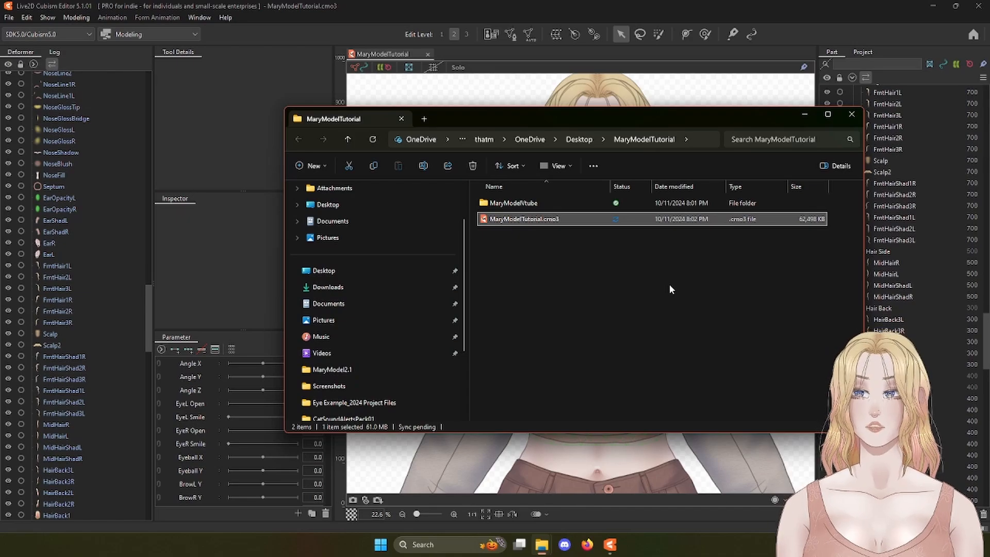
left_click(853, 114)
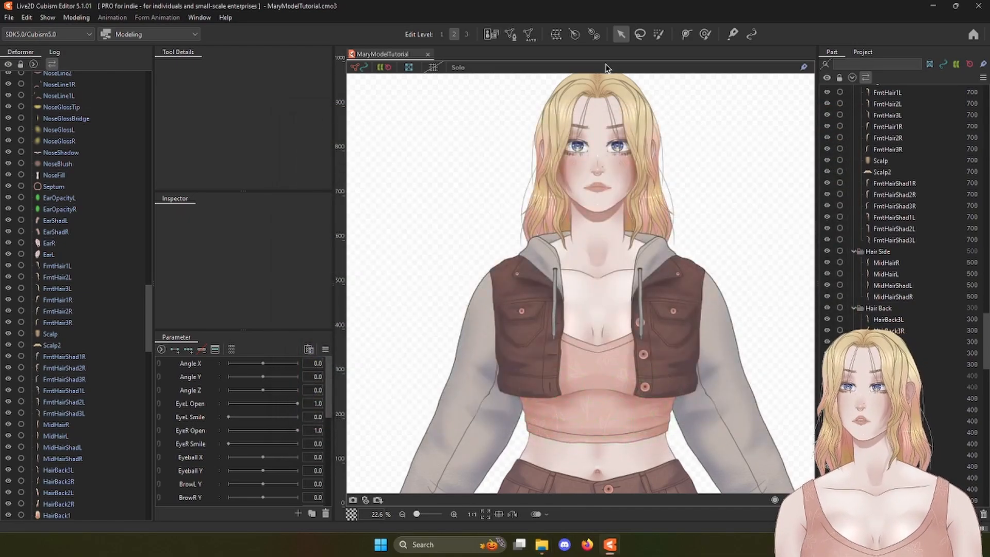